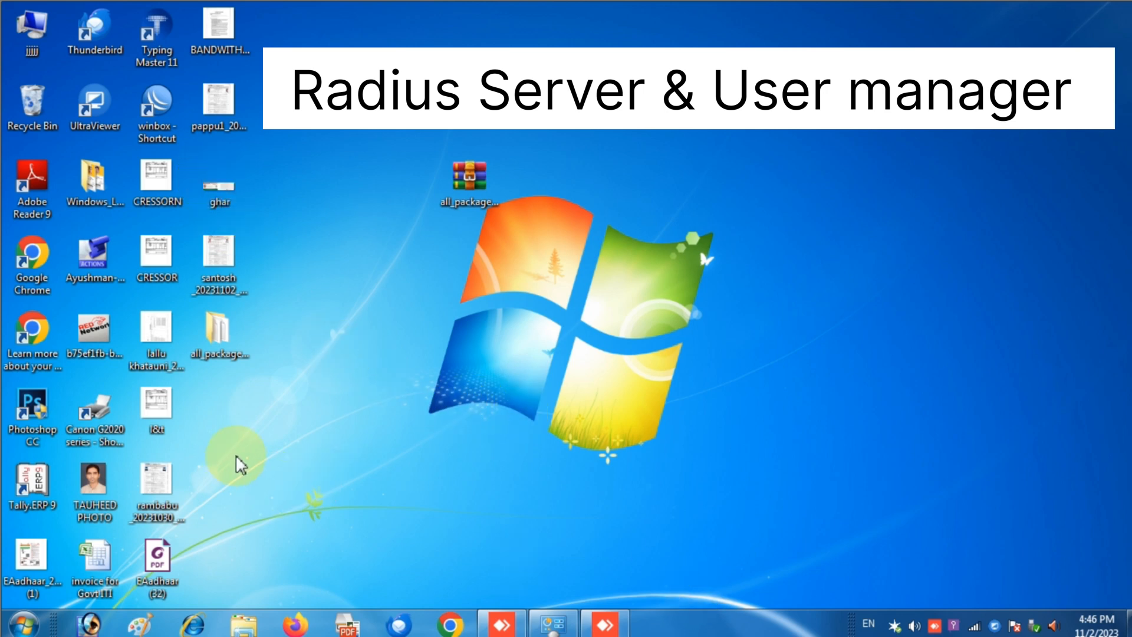
# - Launch WinBox full-screen, connect to the RED NET-RB2011 router, and dismiss the password-change prompt
pyautogui.click(158, 127)
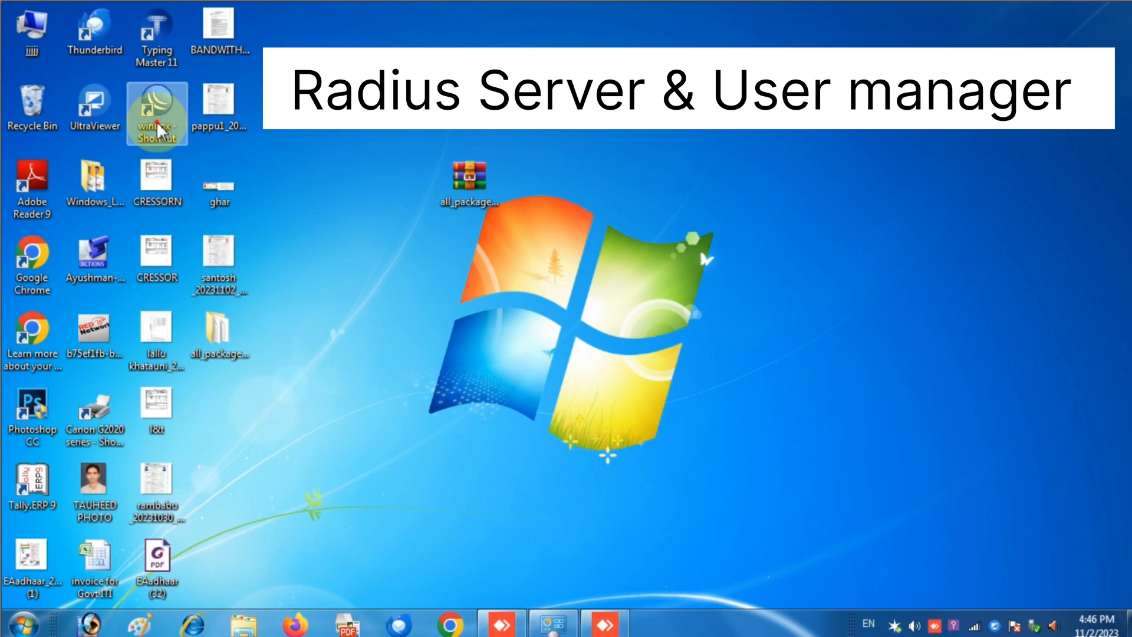
pyautogui.doubleClick(158, 127)
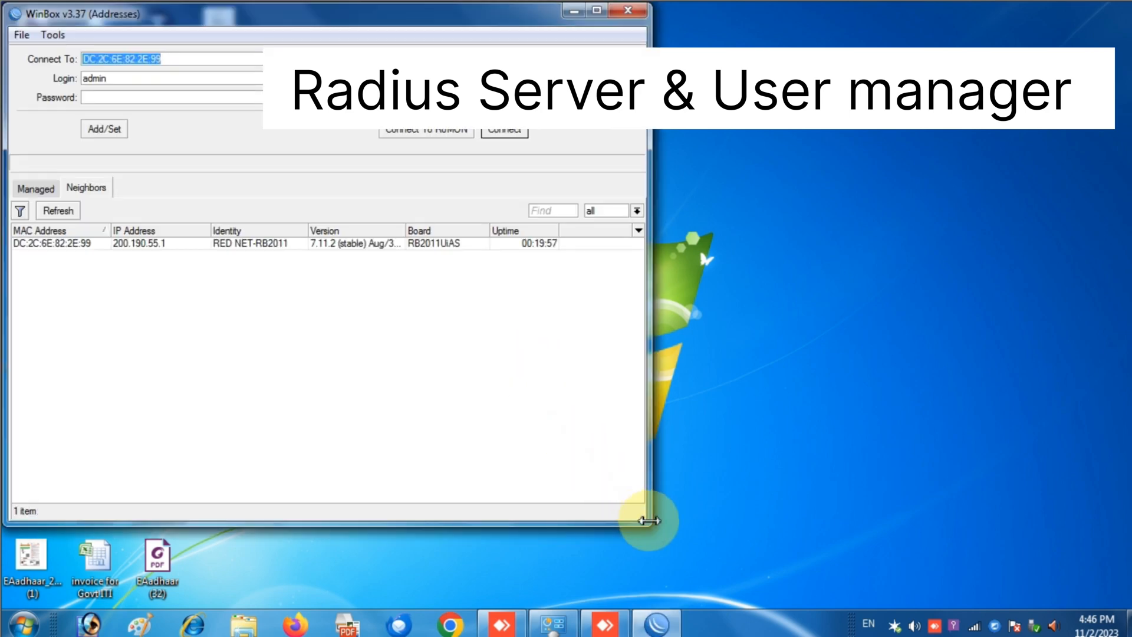
pyautogui.moveTo(648, 521); pyautogui.dragTo(951, 471)
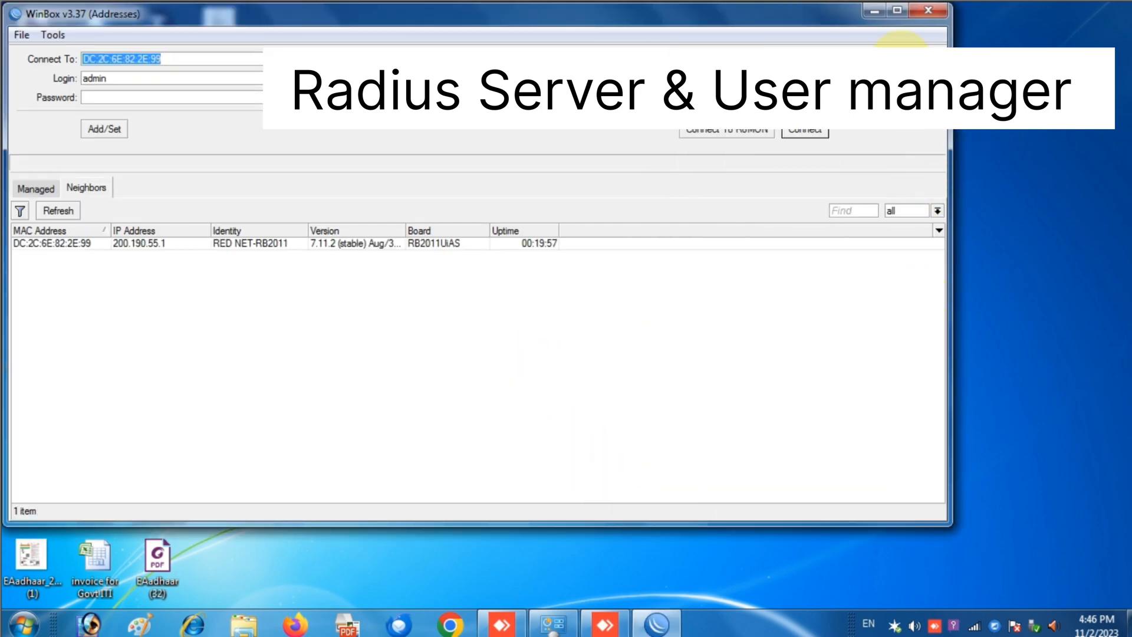
pyautogui.click(901, 14)
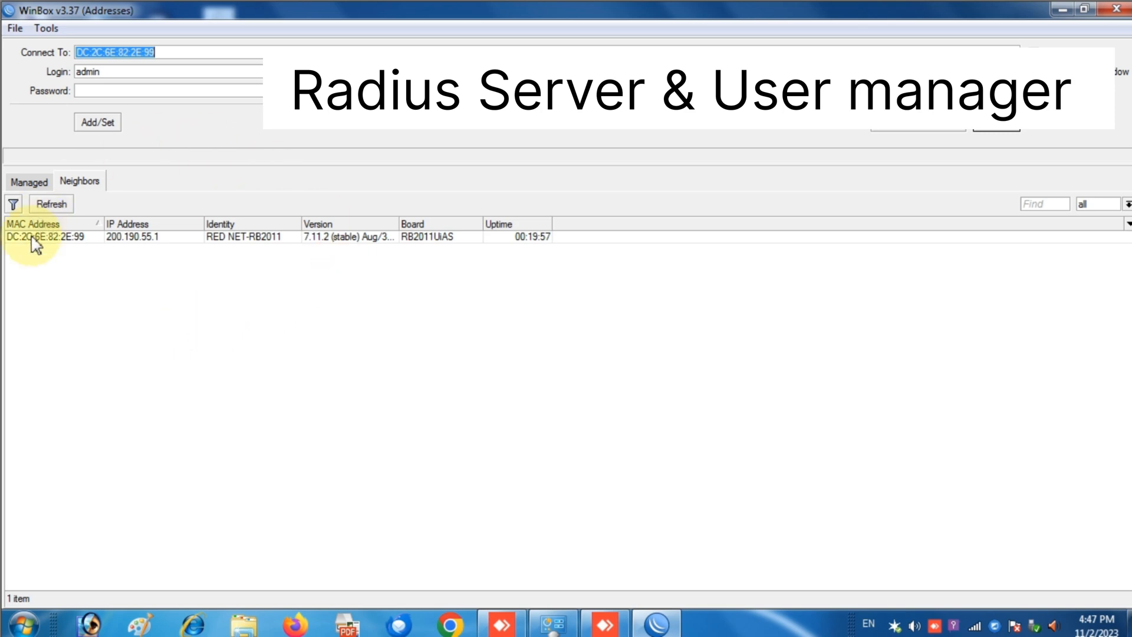
pyautogui.click(1002, 130)
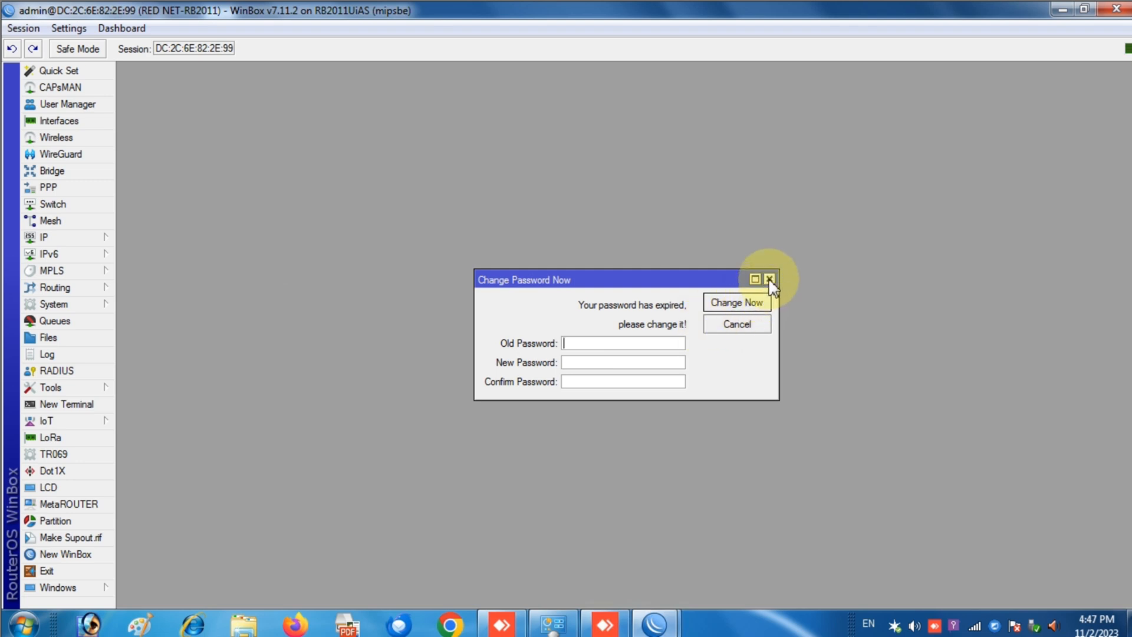
pyautogui.click(769, 278)
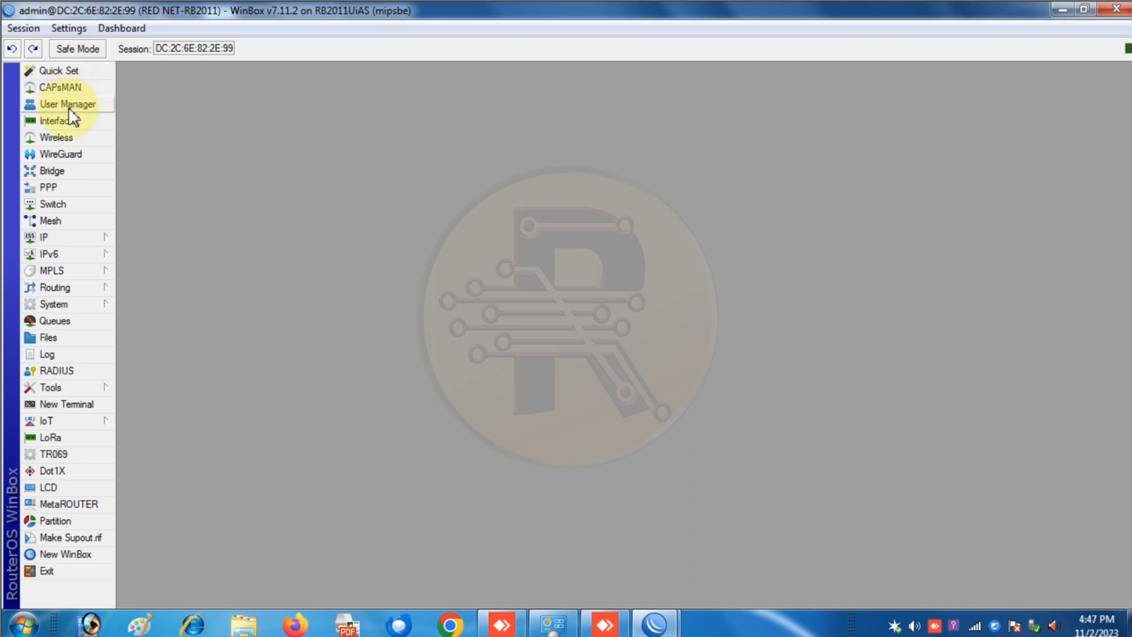
# - Add a RADIUS server entry for the ppp service and copy local address 200.190.55.1 from Quick Set
pyautogui.click(71, 373)
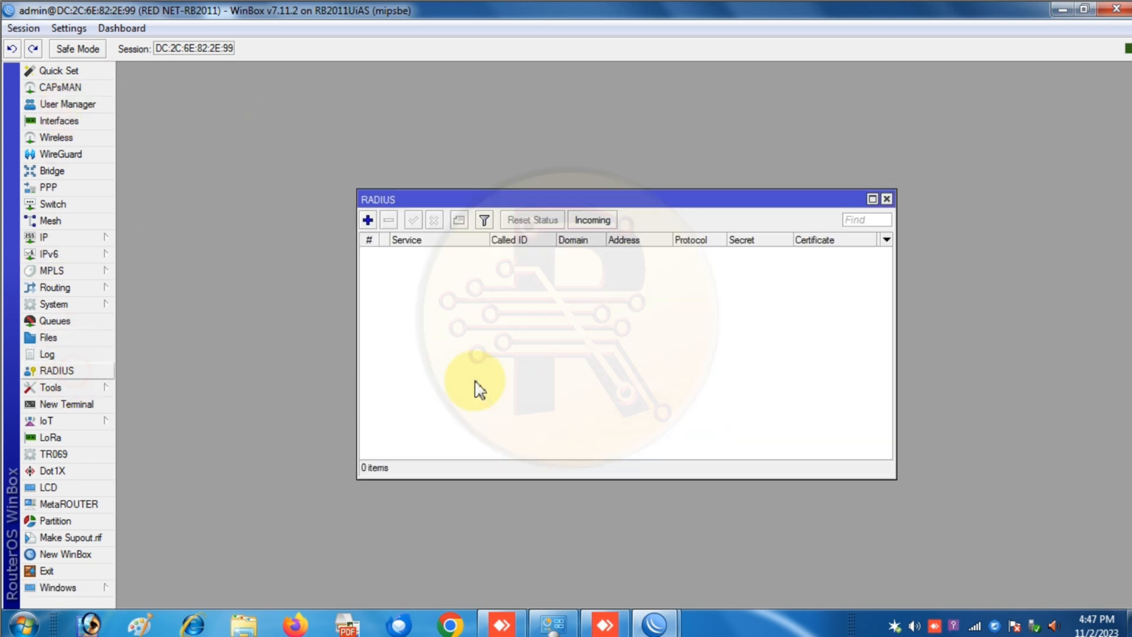
pyautogui.click(368, 220)
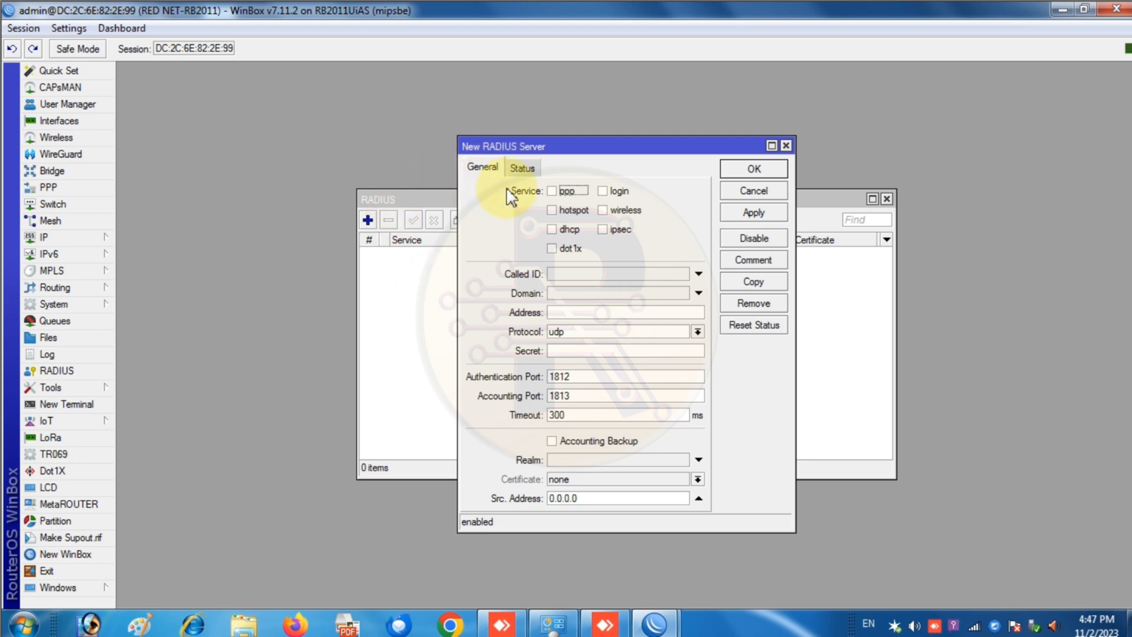
pyautogui.click(551, 190)
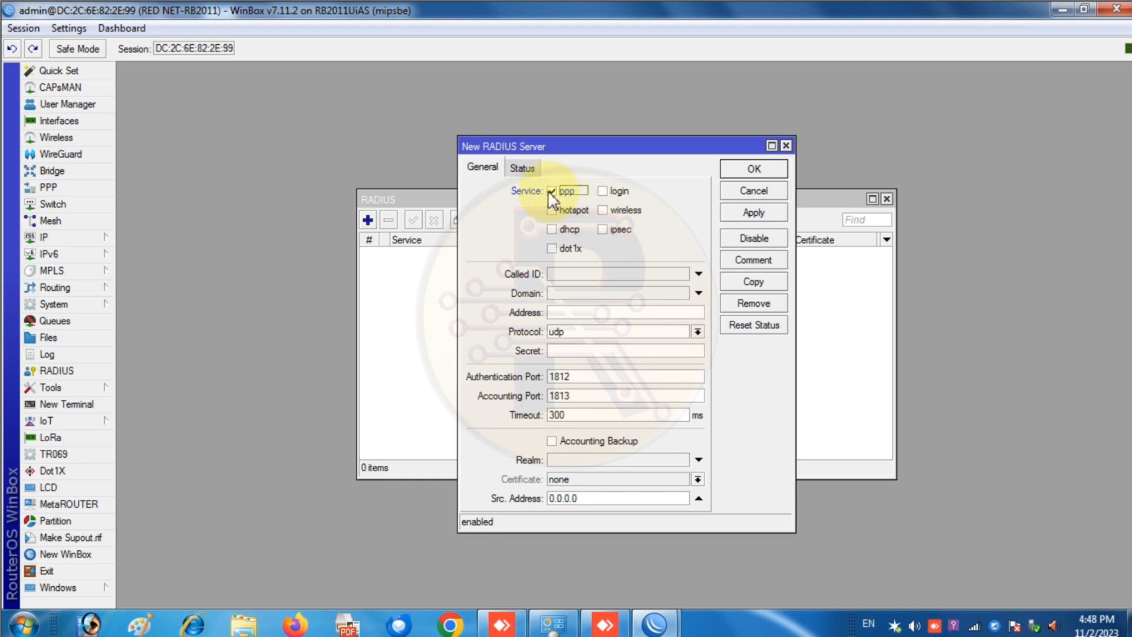
pyautogui.click(619, 312)
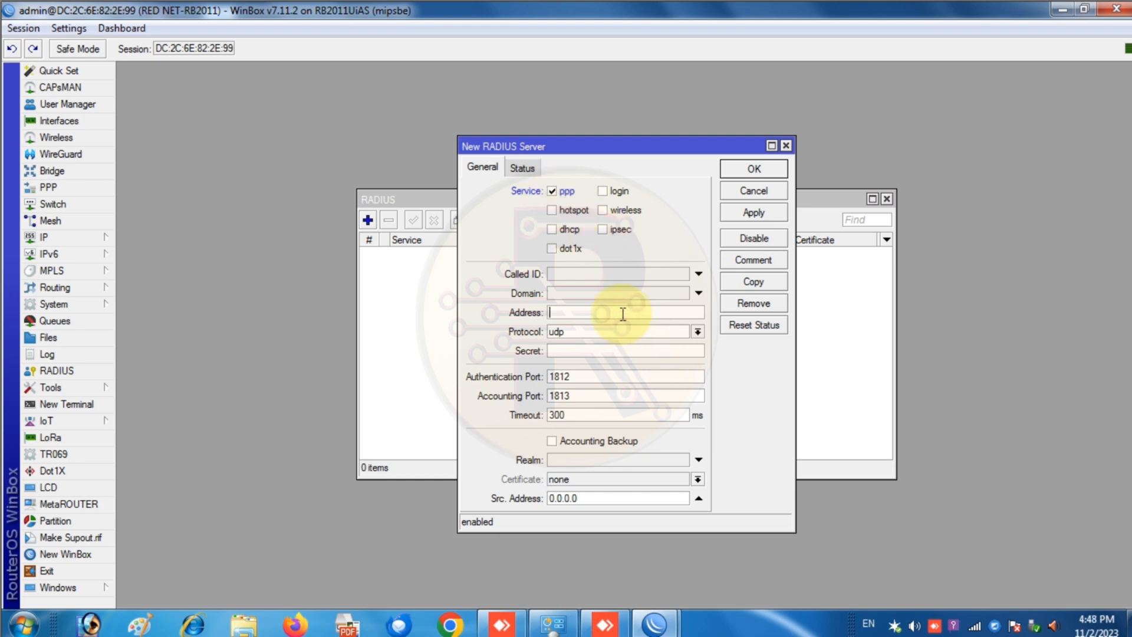
pyautogui.click(47, 73)
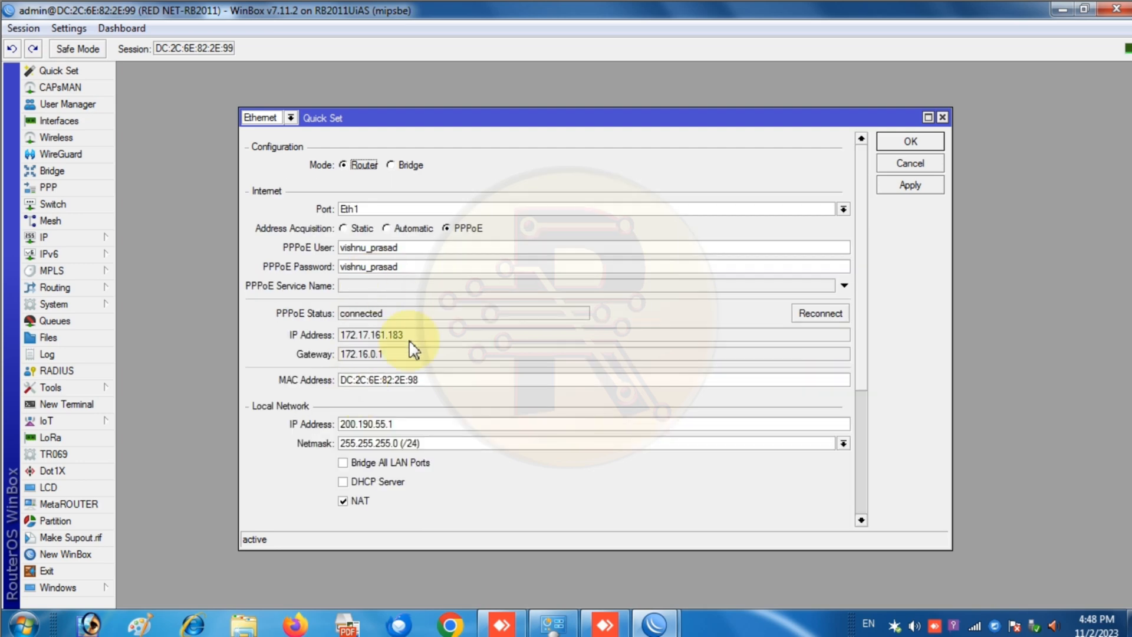
pyautogui.moveTo(412, 422); pyautogui.dragTo(328, 423)
pyautogui.hotkey('ctrl', 'c')
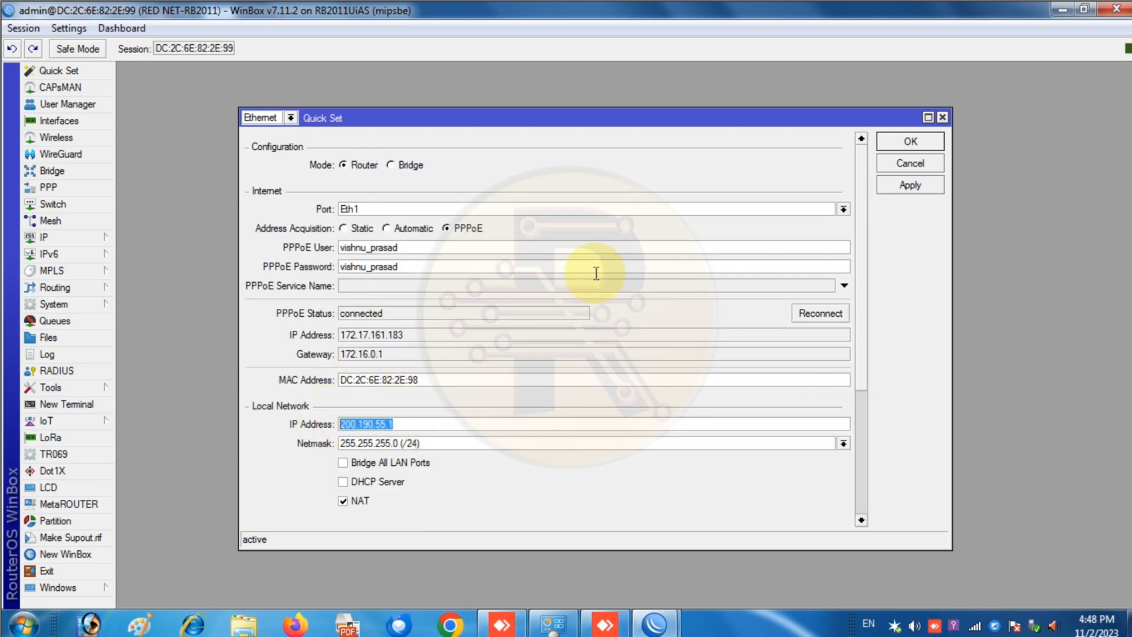
# - Save the ppp RADIUS server with address 200.190.55.1, udp protocol and the shared secret
pyautogui.click(943, 116)
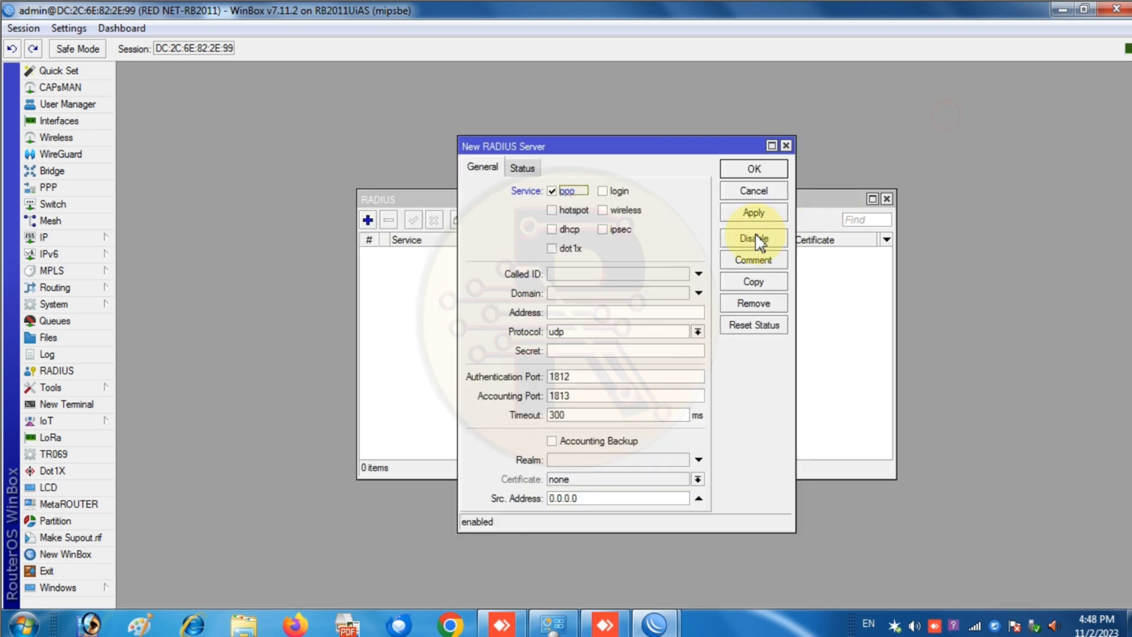
pyautogui.click(579, 313)
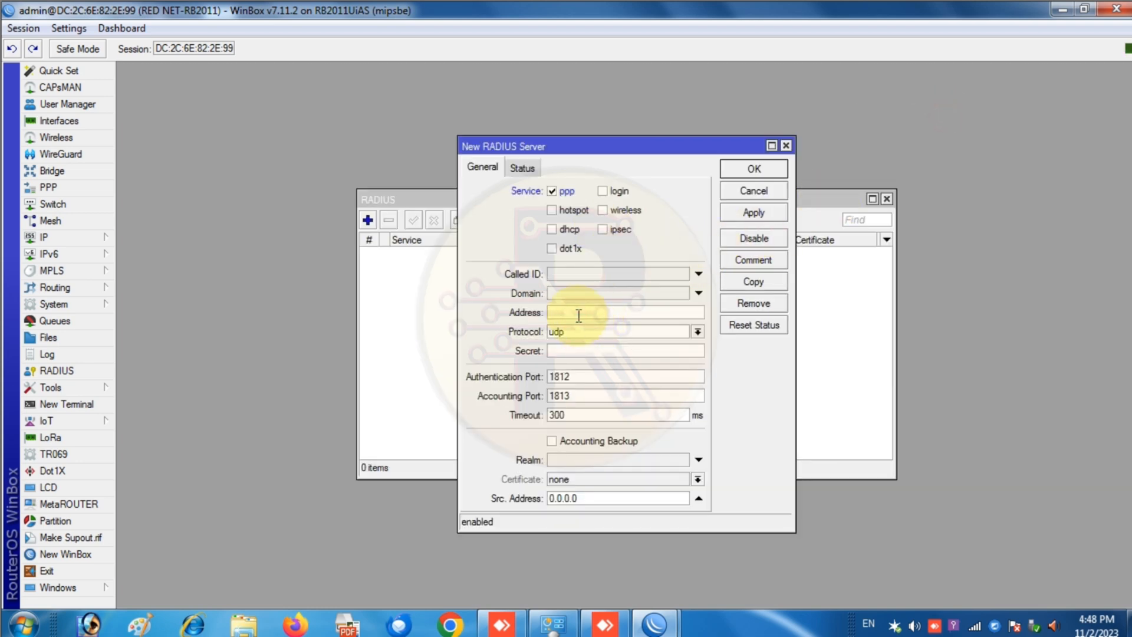
pyautogui.hotkey('ctrl', 'v')
pyautogui.click(584, 333)
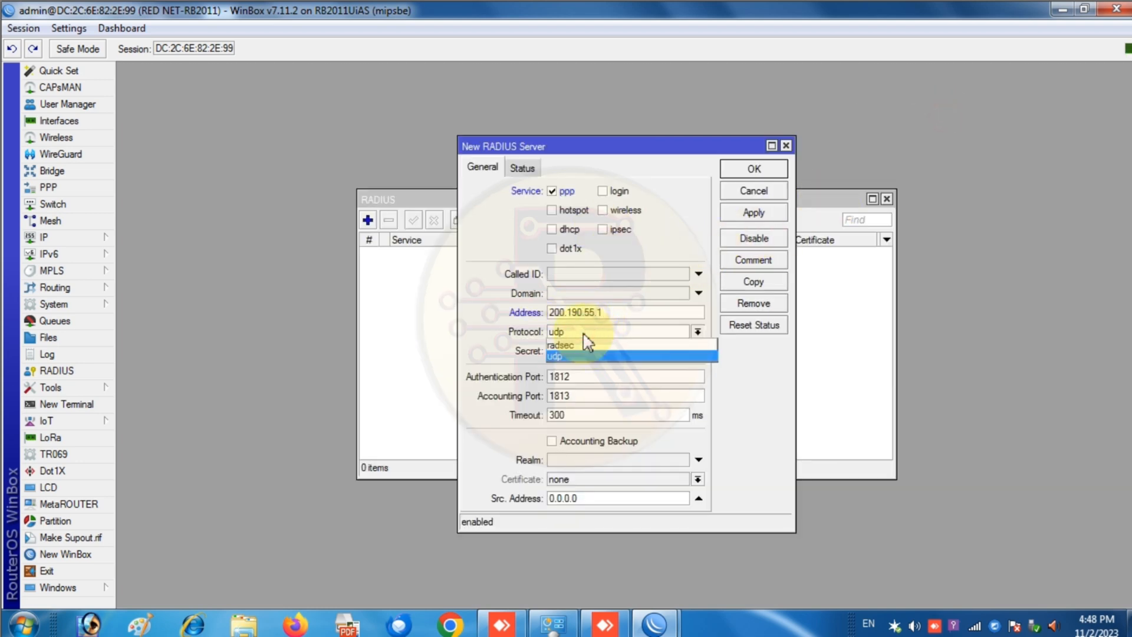
pyautogui.click(584, 356)
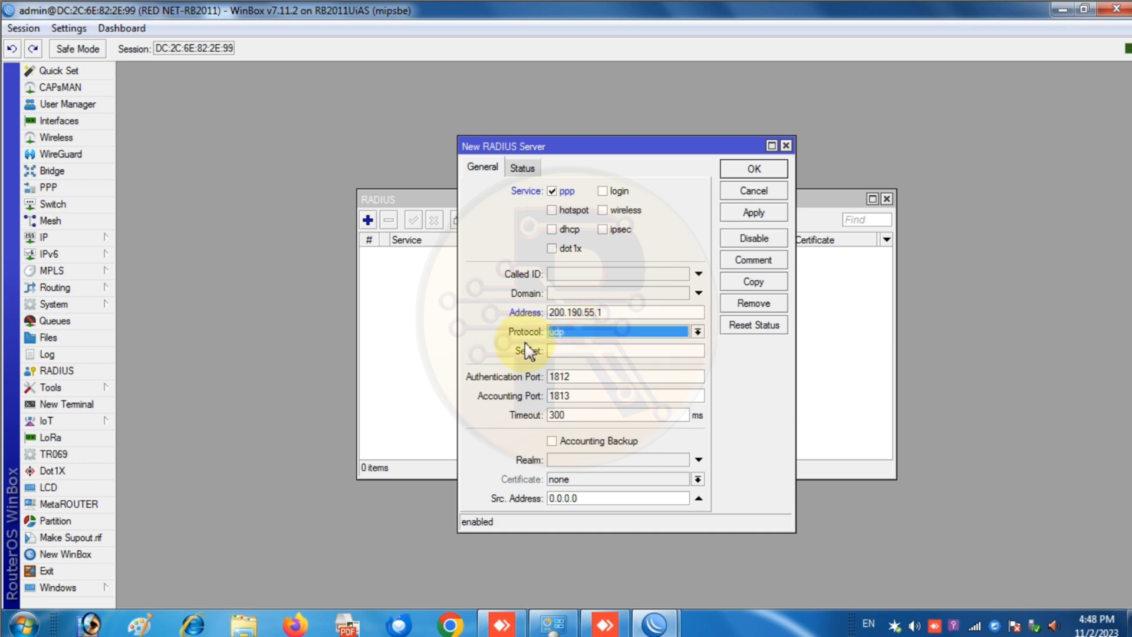
pyautogui.click(603, 349)
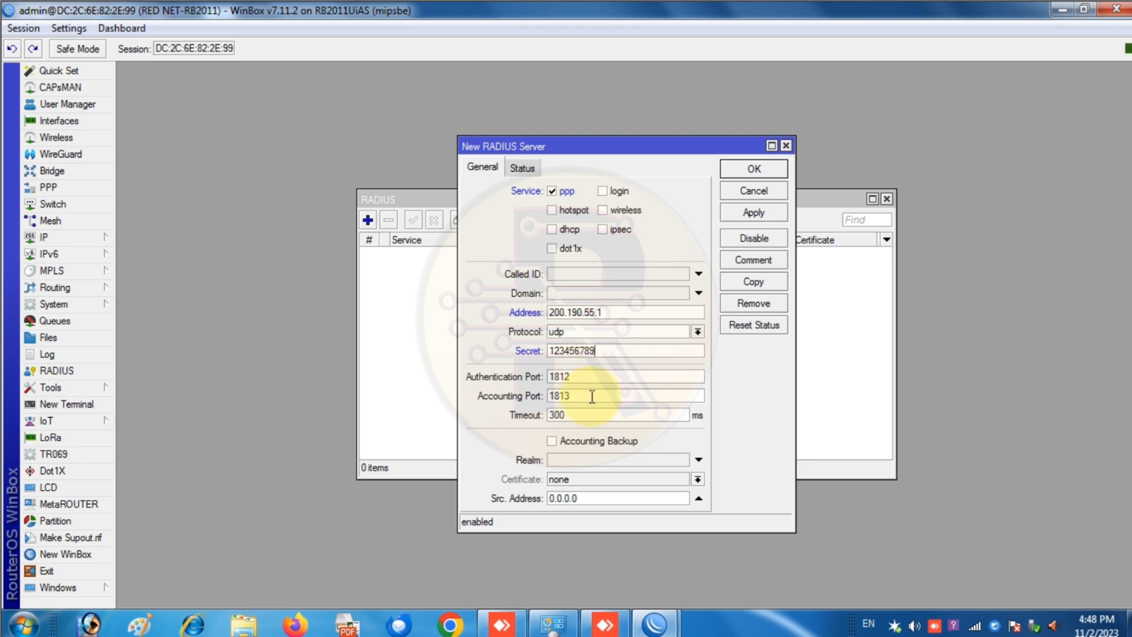
pyautogui.click(754, 213)
pyautogui.click(517, 171)
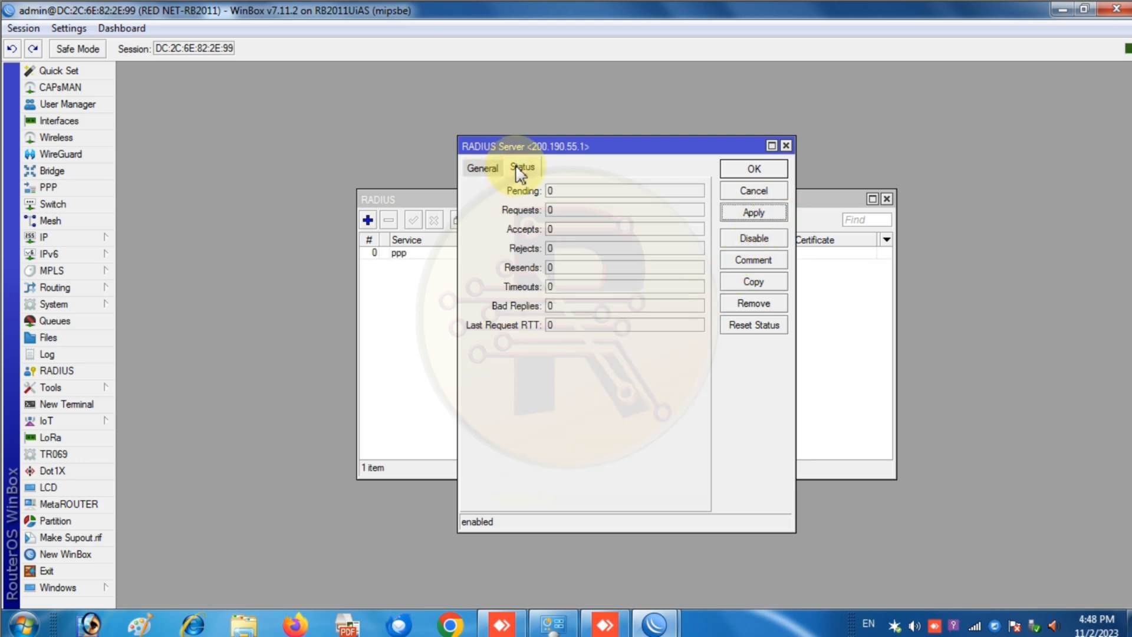
pyautogui.click(481, 167)
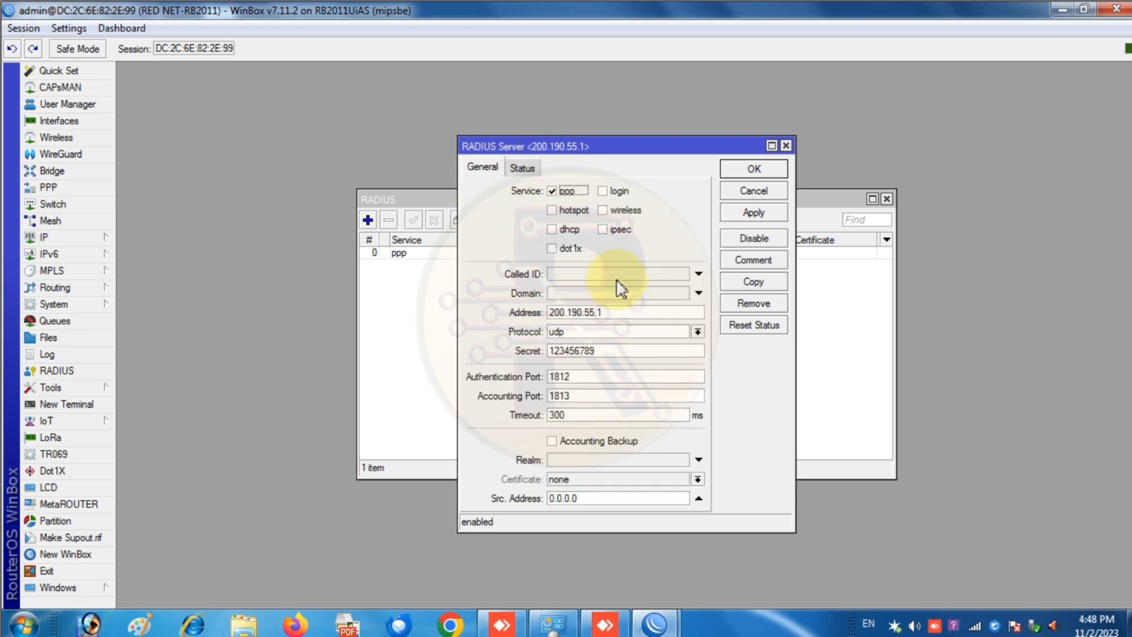
pyautogui.click(754, 171)
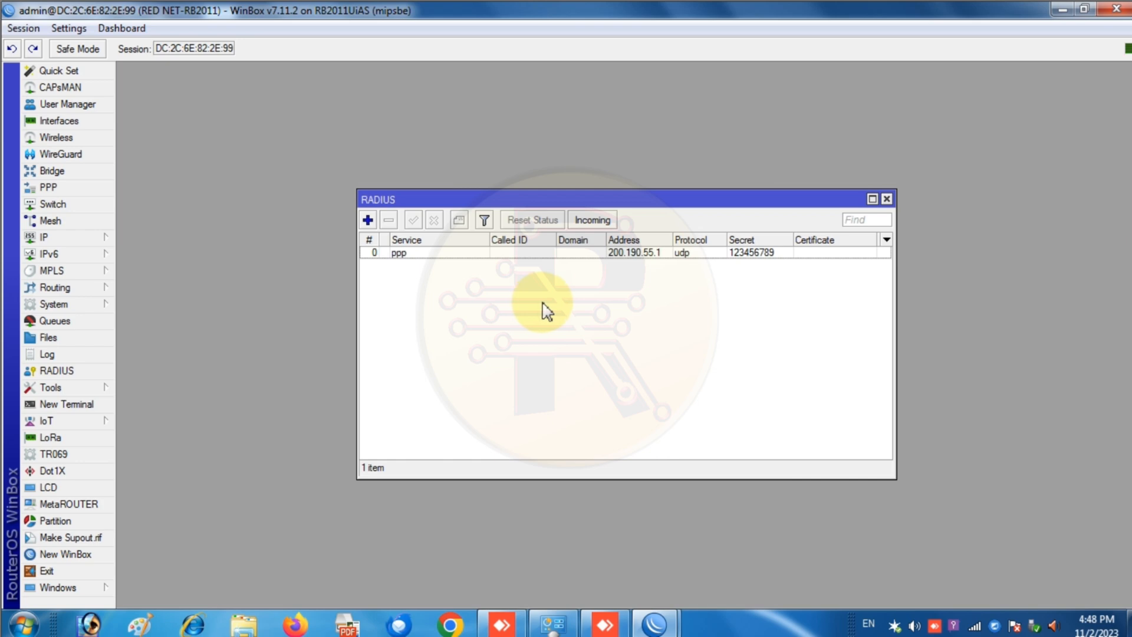
# - Enable accepting incoming RADIUS requests and close the RADIUS window
pyautogui.click(584, 220)
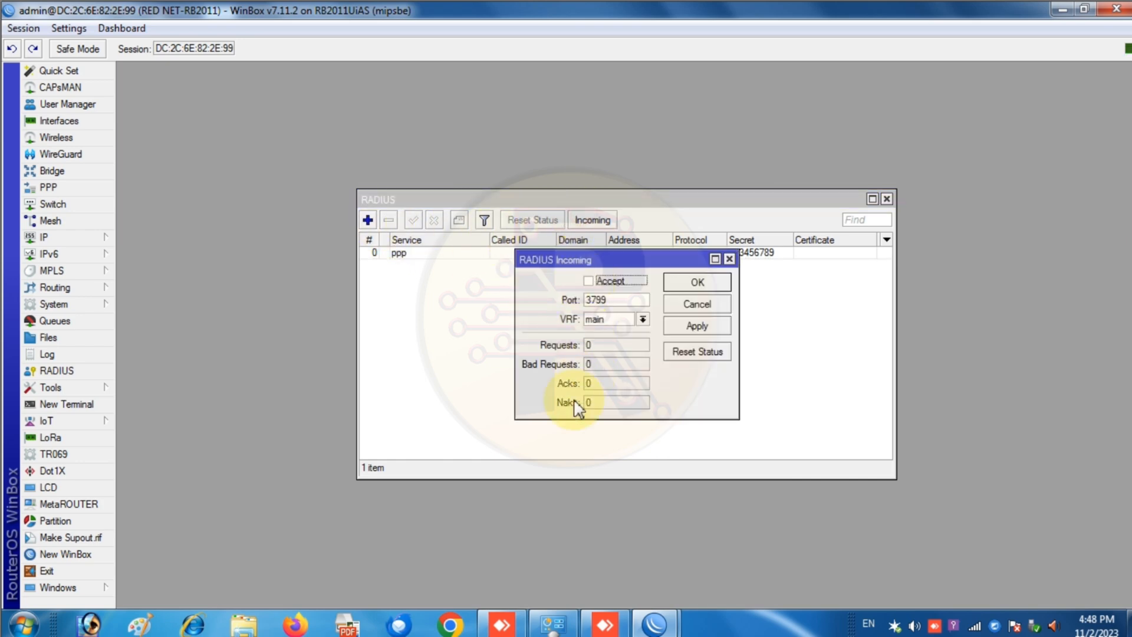
pyautogui.click(589, 281)
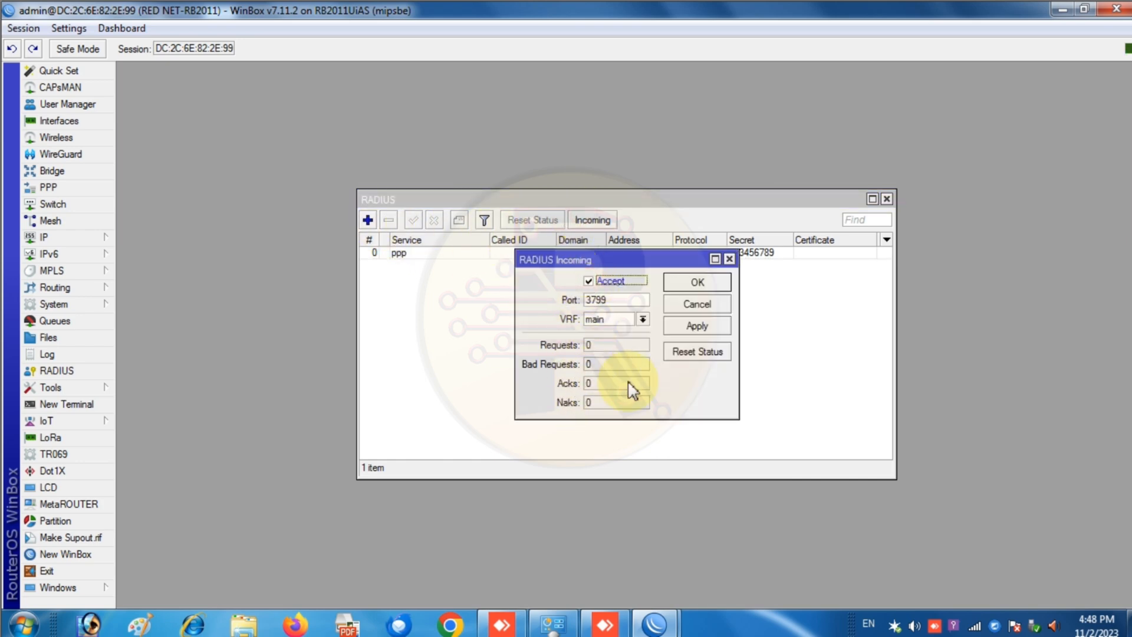
pyautogui.click(707, 330)
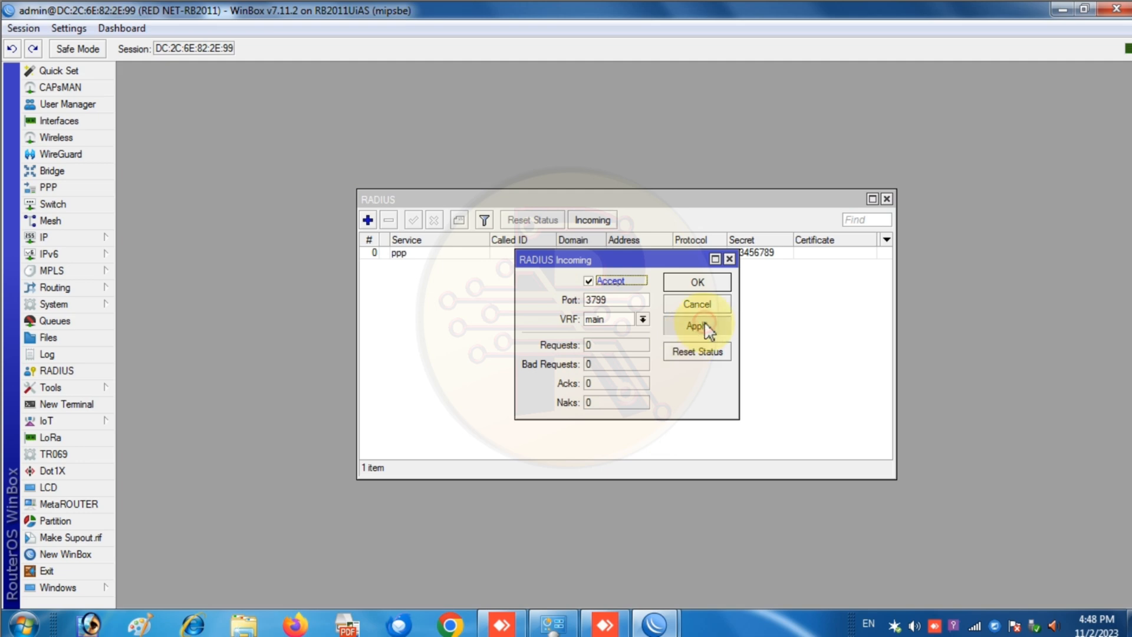
pyautogui.click(697, 284)
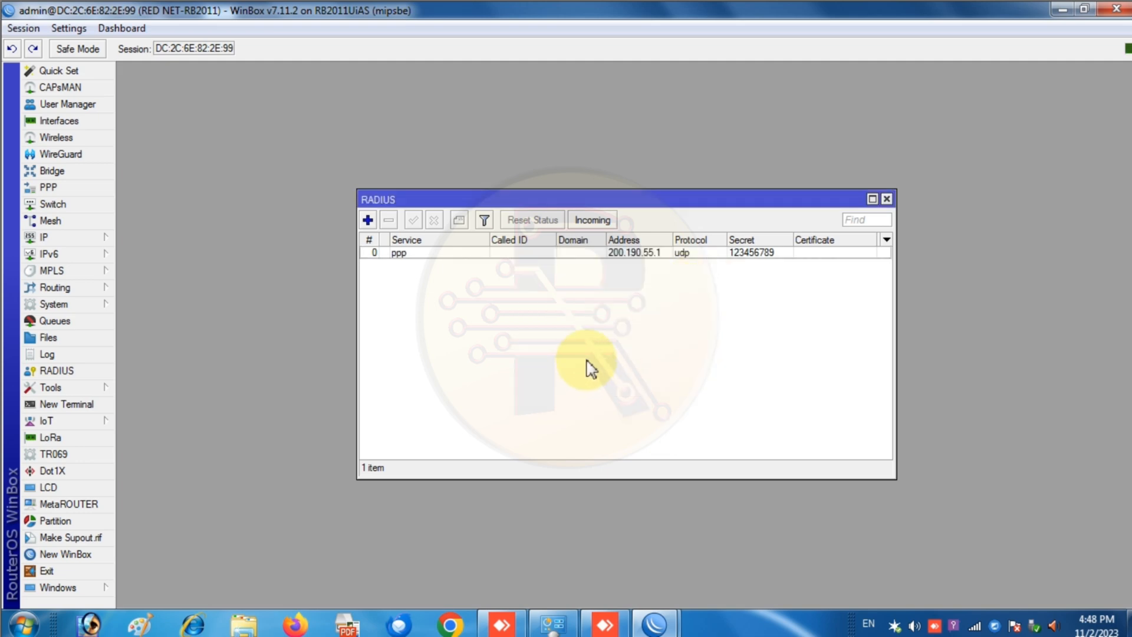
pyautogui.click(886, 199)
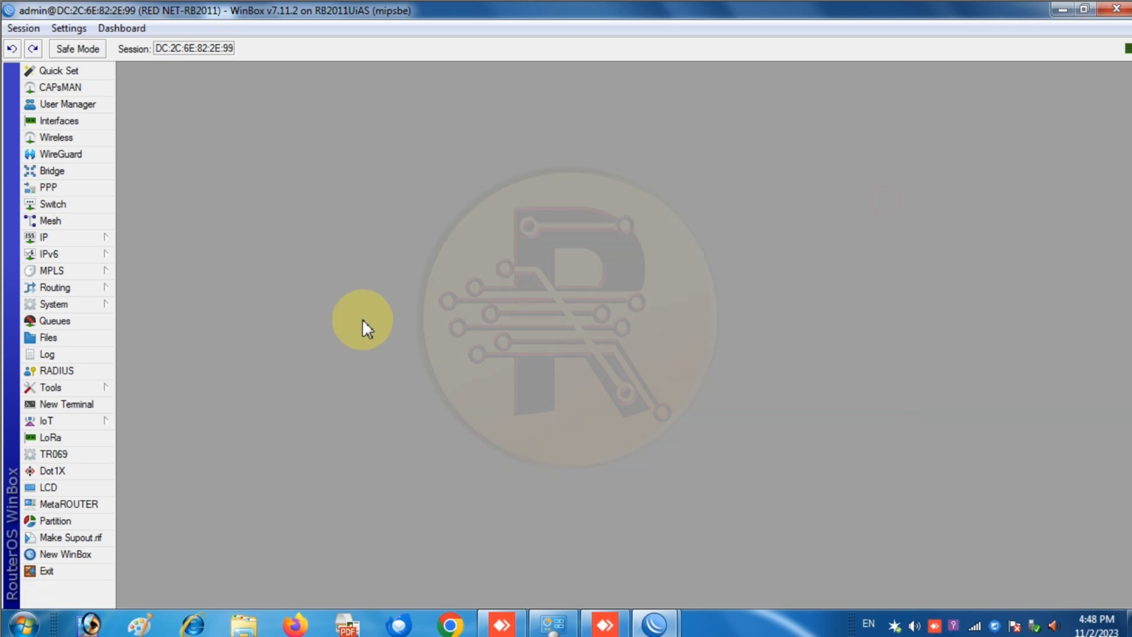
# - Add a new User Manager router and paste in the shared secret copied from the ppp RADIUS entry
pyautogui.click(69, 105)
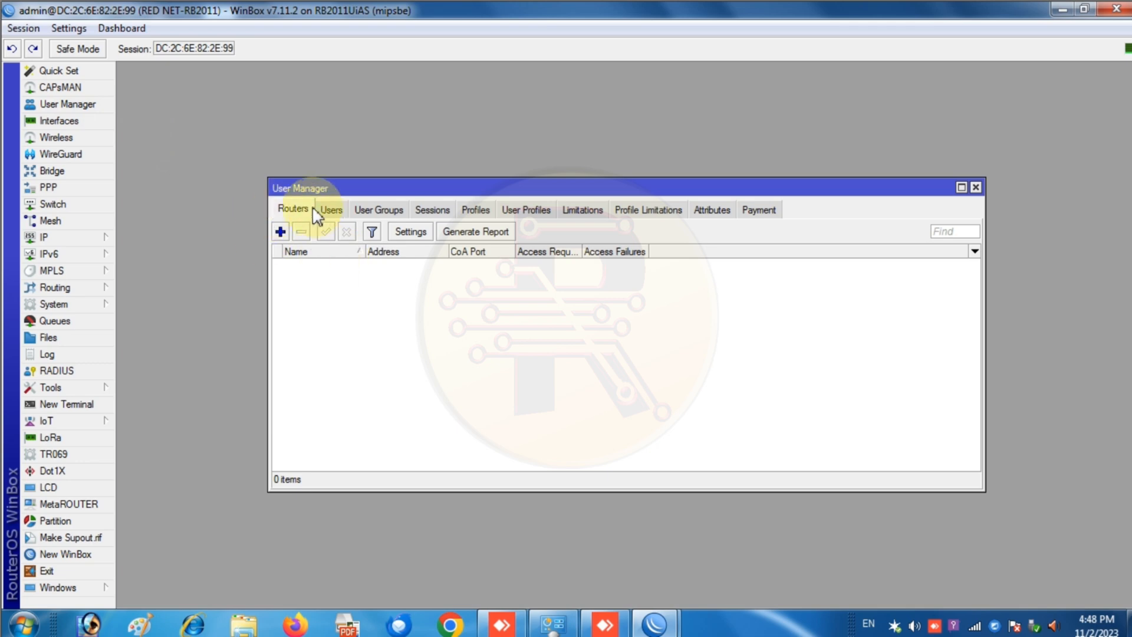
pyautogui.click(280, 231)
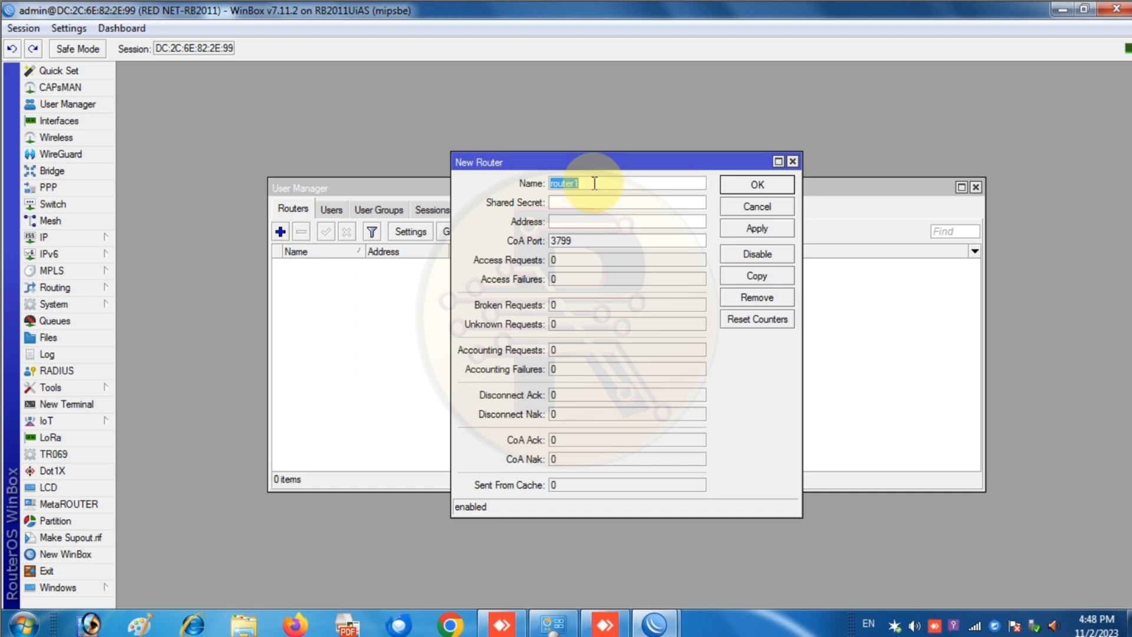
pyautogui.click(597, 204)
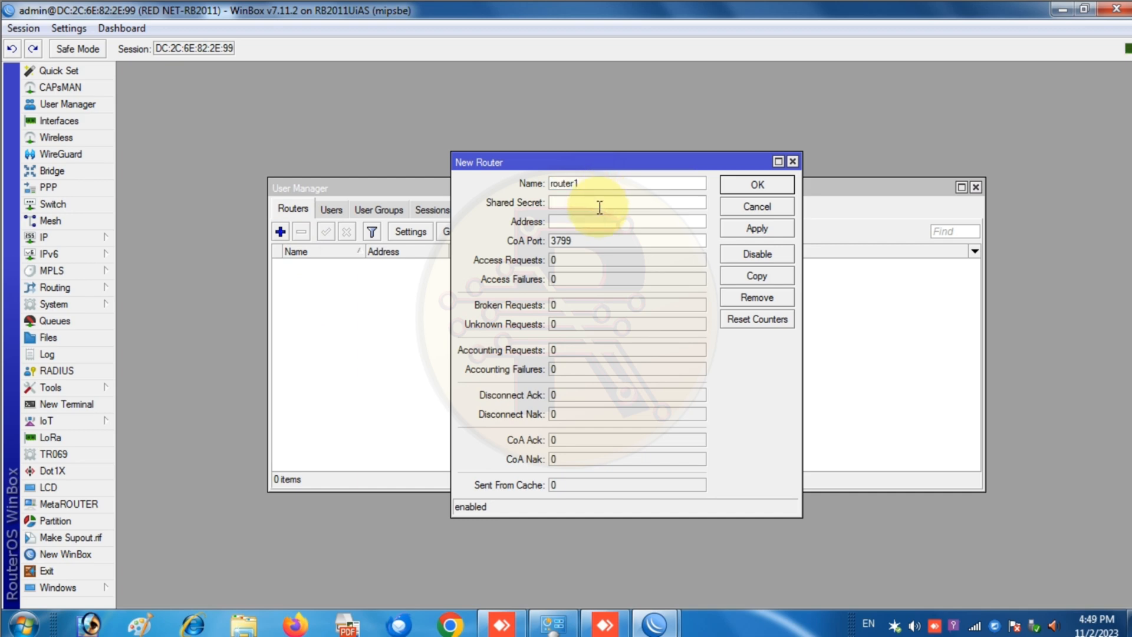
pyautogui.click(71, 371)
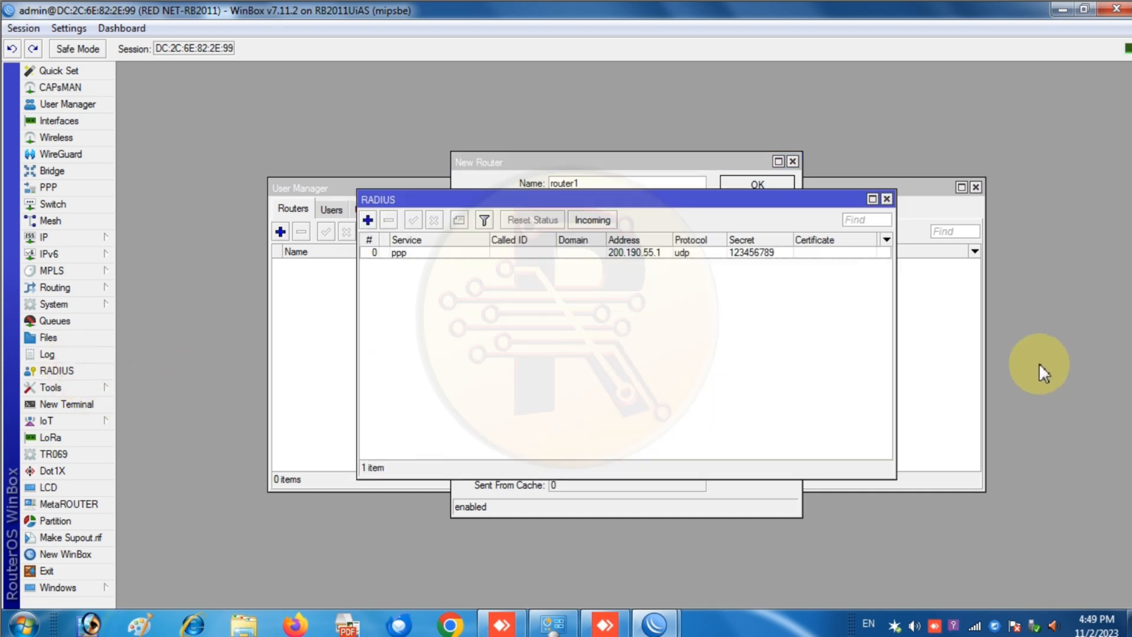
pyautogui.moveTo(601, 200); pyautogui.dragTo(834, 331)
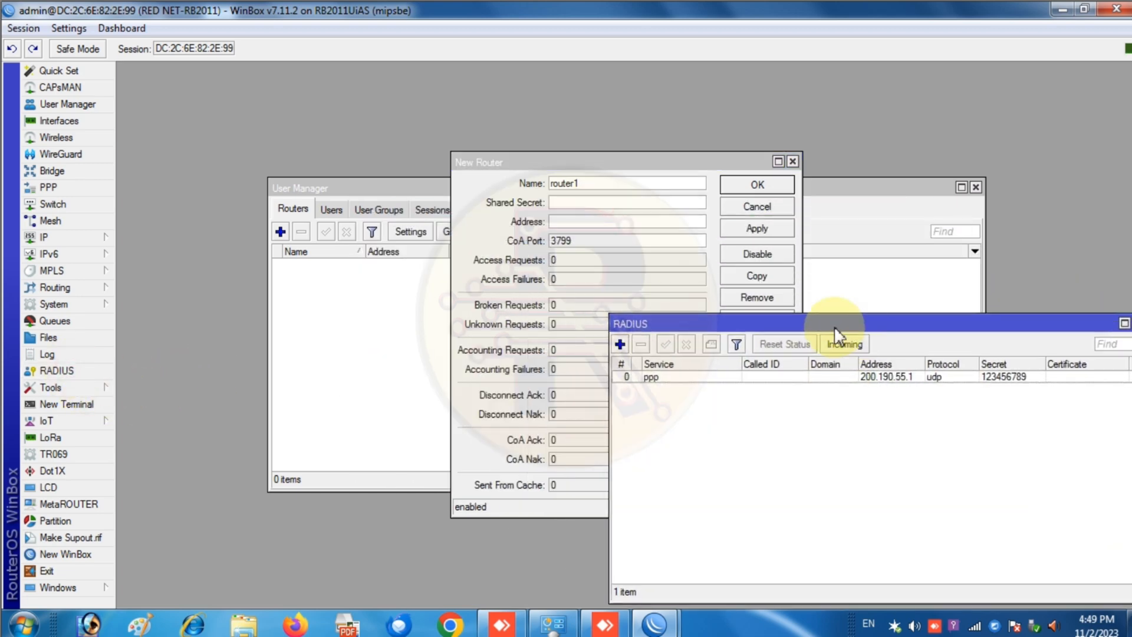
pyautogui.doubleClick(696, 378)
pyautogui.click(600, 350)
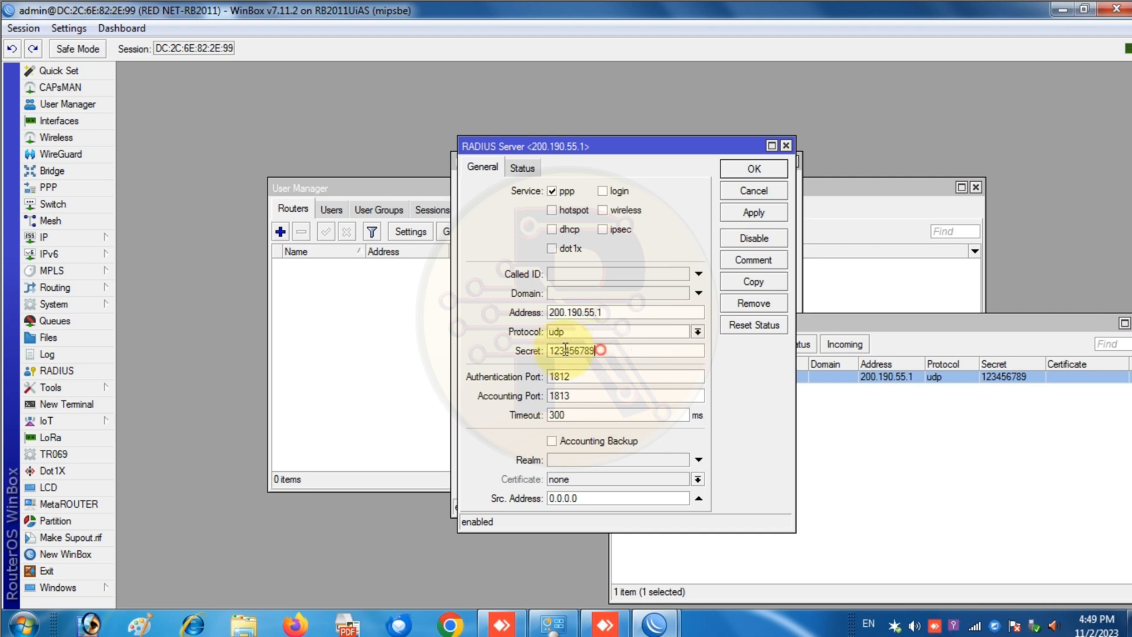
pyautogui.moveTo(565, 350); pyautogui.dragTo(543, 352)
pyautogui.hotkey('ctrl', 'c')
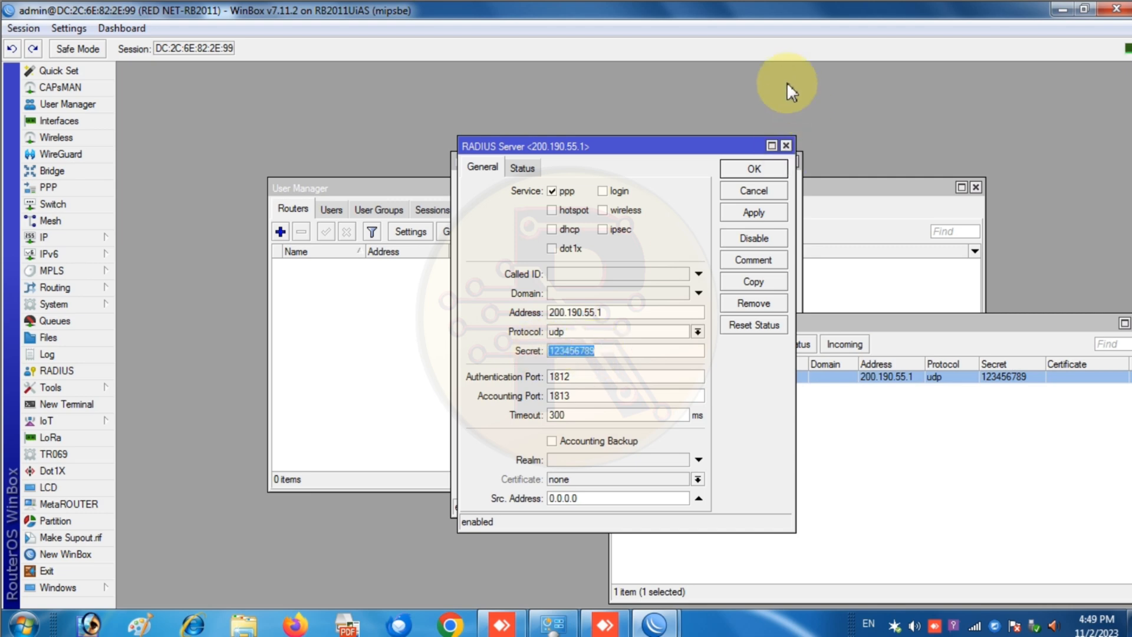
pyautogui.moveTo(658, 140); pyautogui.dragTo(876, 172)
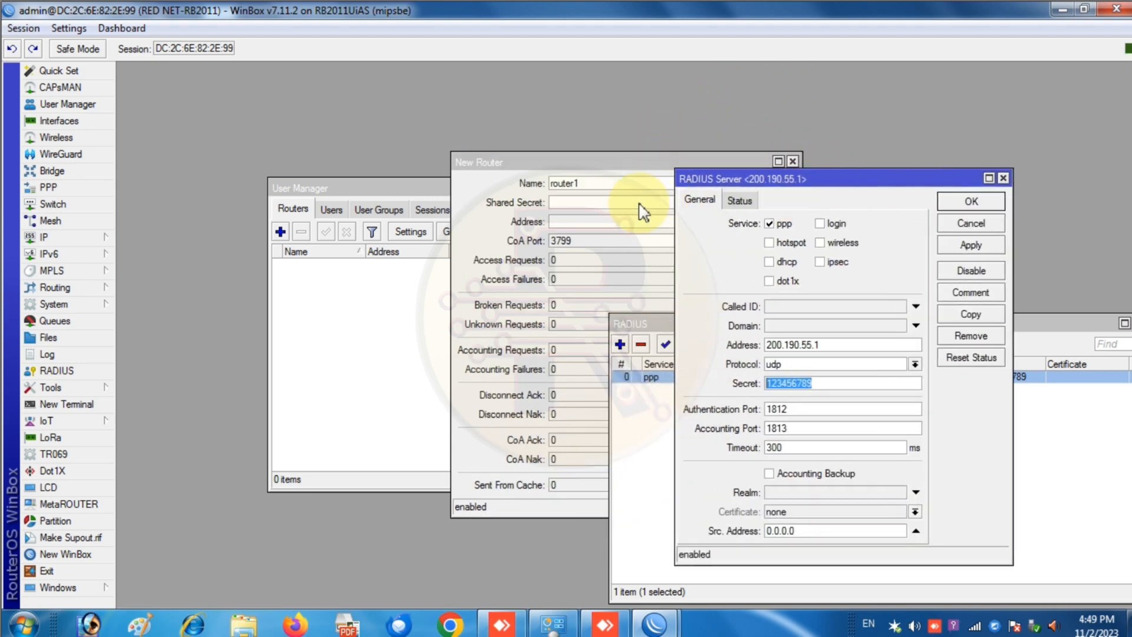
pyautogui.click(590, 203)
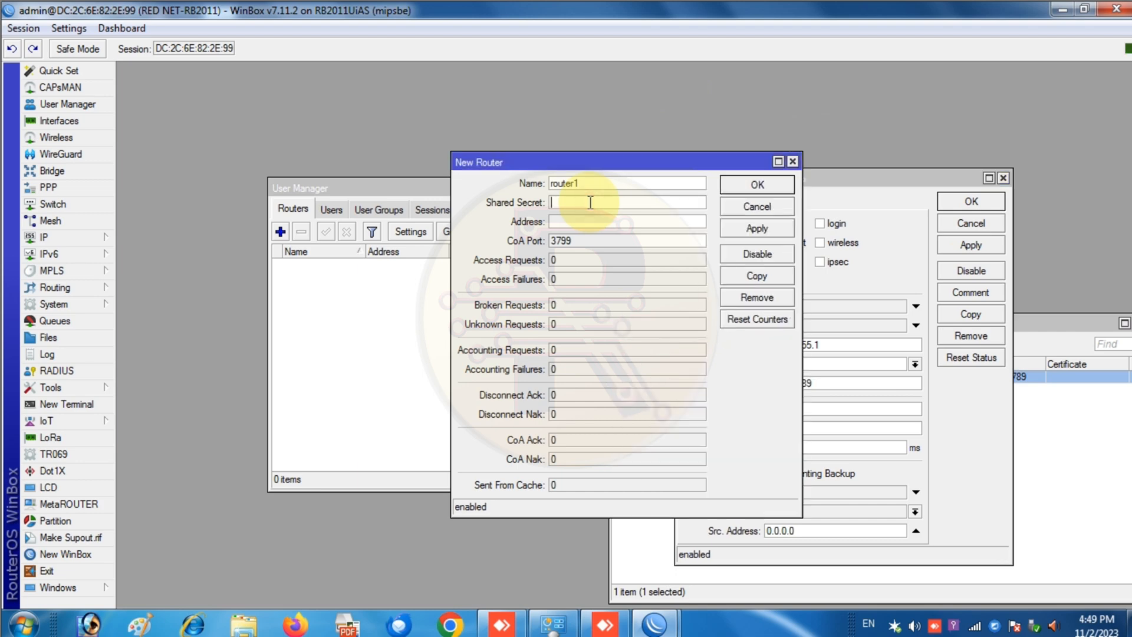
pyautogui.hotkey('ctrl', 'v')
# - Give router1 the address 200.190.55.1, save it, and close both RADIUS windows
pyautogui.click(871, 242)
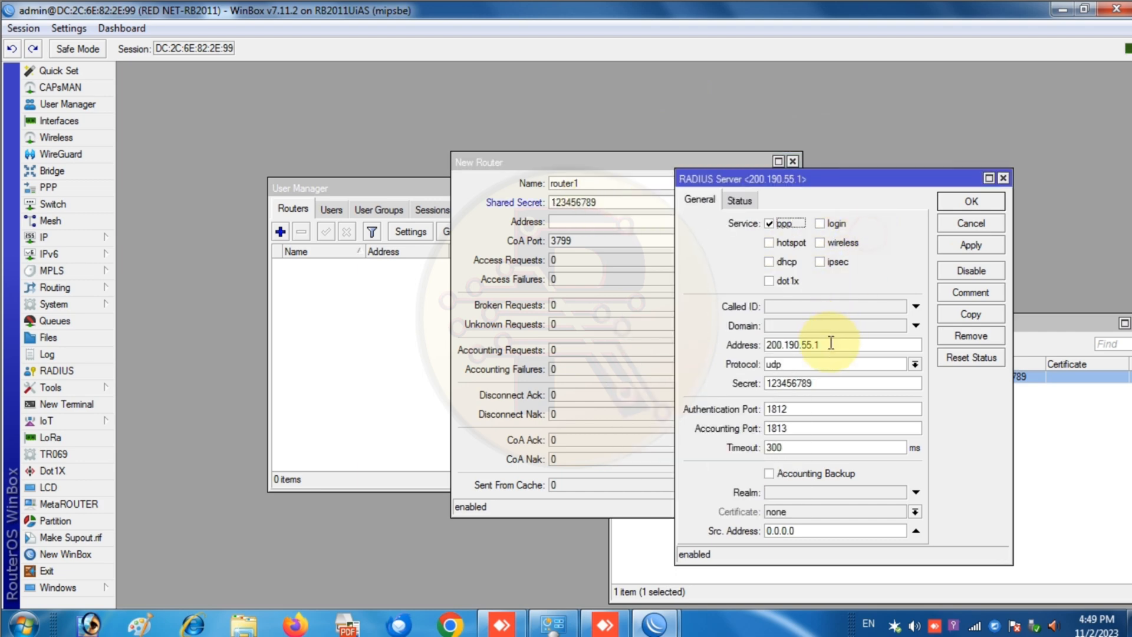
pyautogui.moveTo(830, 343); pyautogui.dragTo(754, 347)
pyautogui.hotkey('ctrl', 'c')
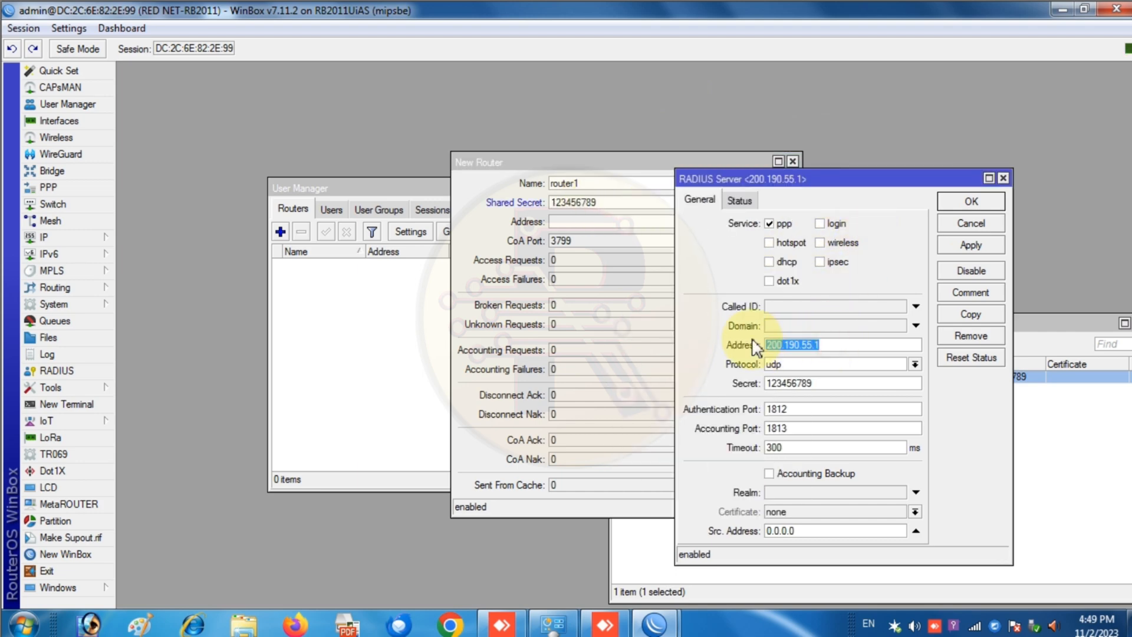
pyautogui.click(571, 223)
pyautogui.hotkey('ctrl', 'v')
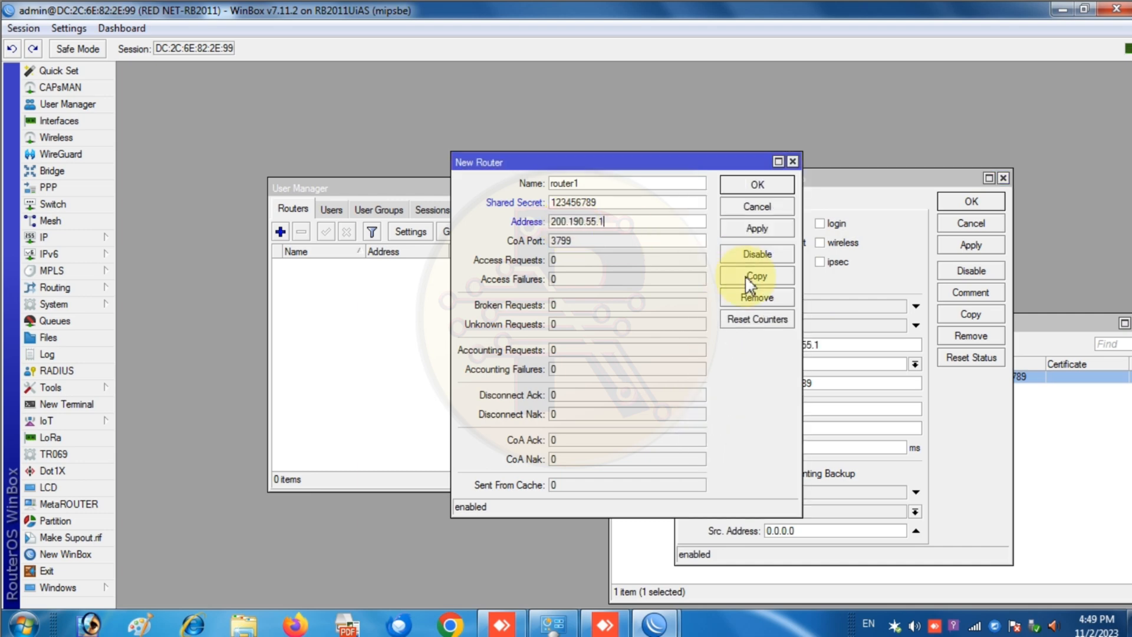
pyautogui.click(776, 232)
pyautogui.click(758, 186)
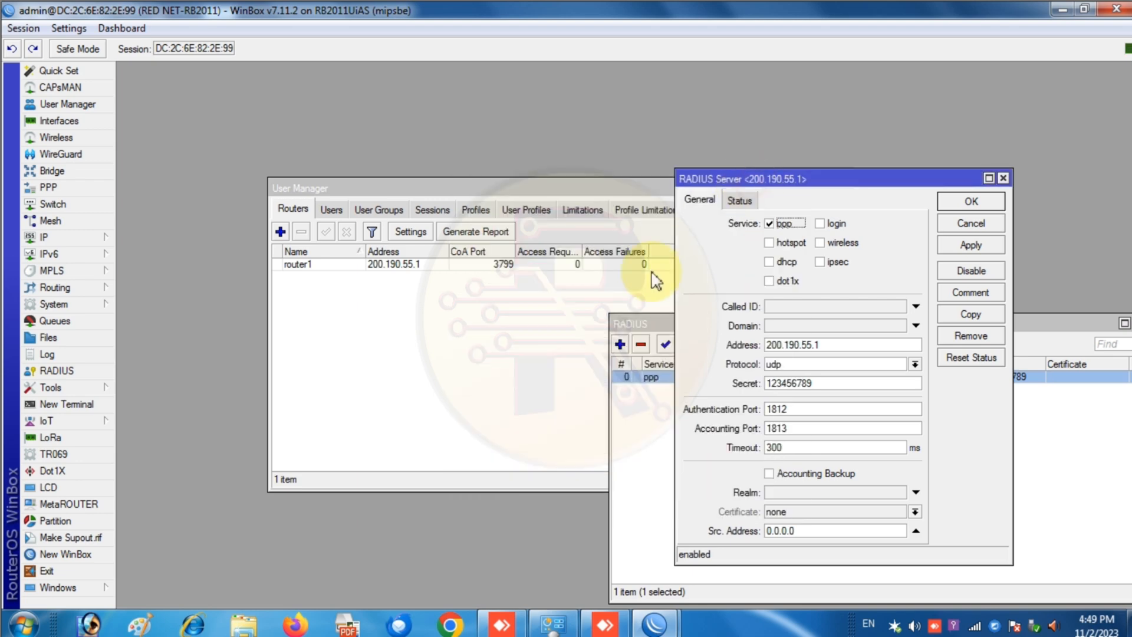
pyautogui.click(1005, 178)
pyautogui.moveTo(1042, 319); pyautogui.dragTo(797, 317)
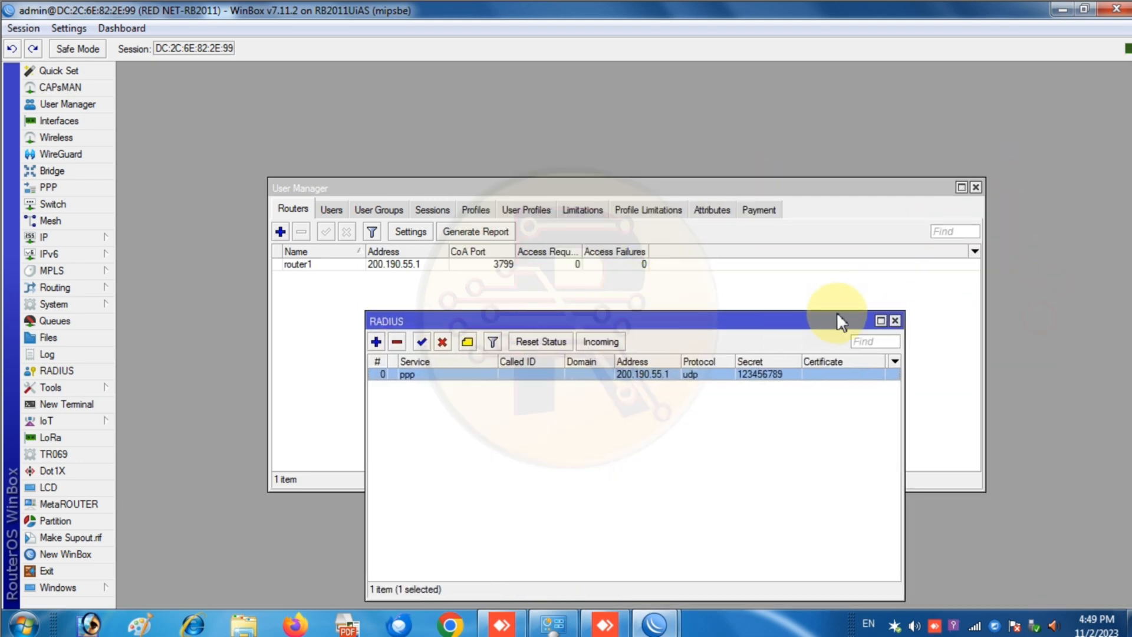
pyautogui.click(894, 320)
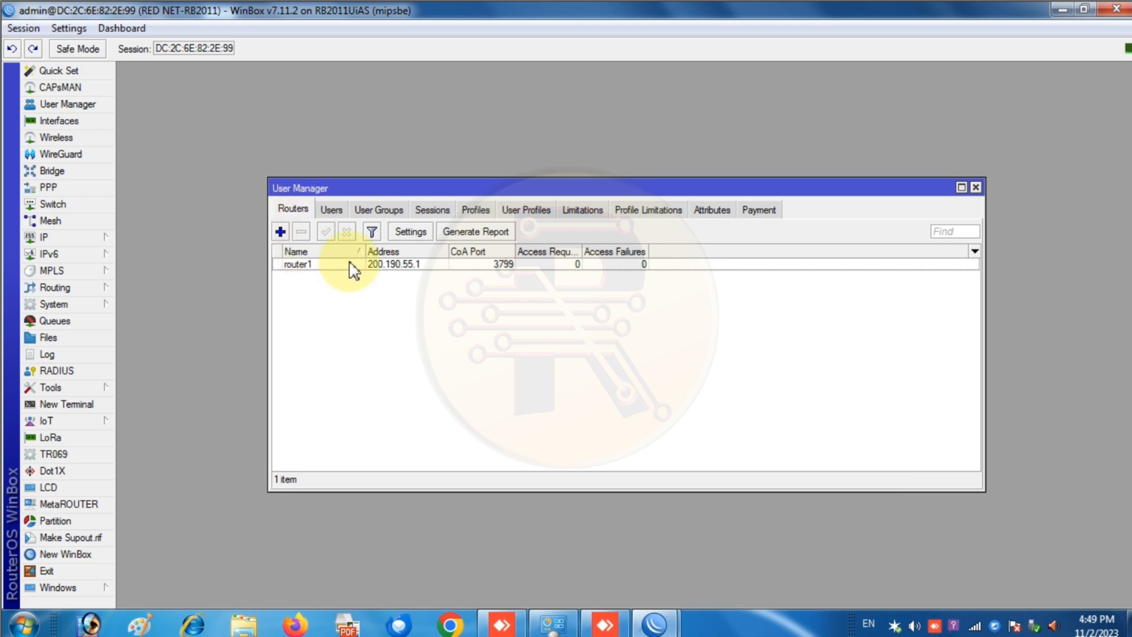
# - Enable User Manager with the Use Profiles option turned on in its settings
pyautogui.click(411, 231)
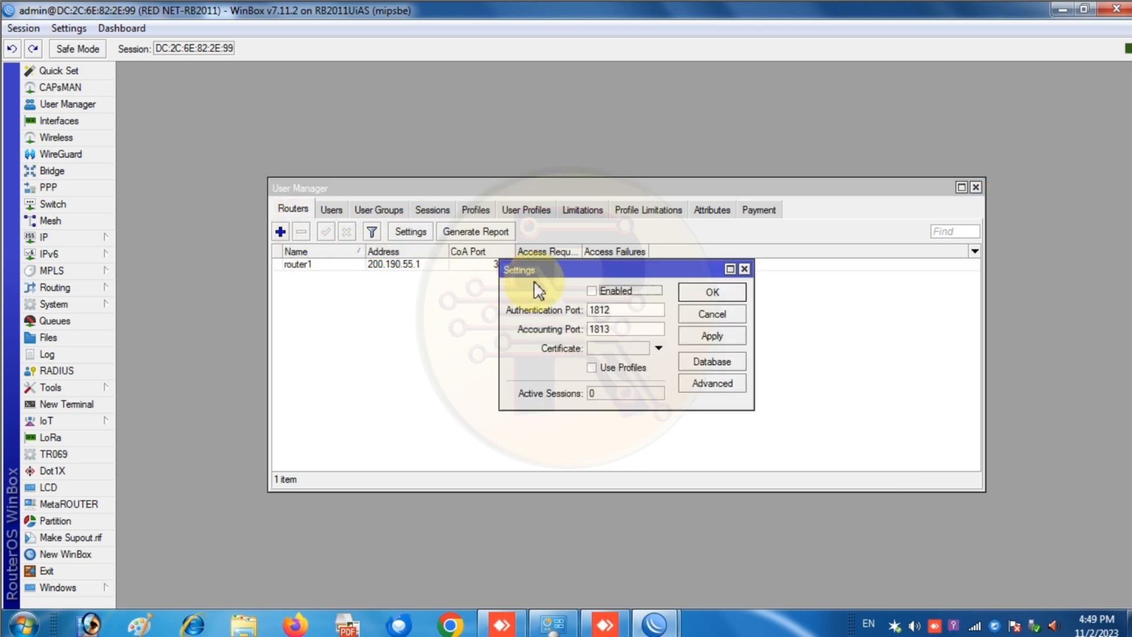
pyautogui.click(744, 269)
pyautogui.click(411, 231)
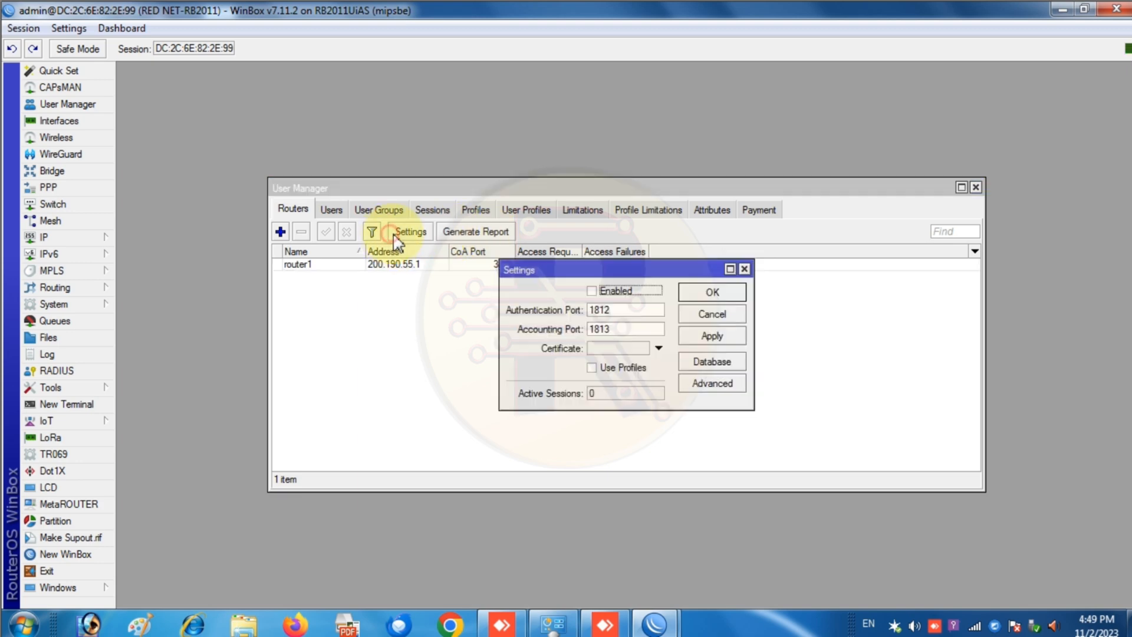
pyautogui.click(592, 291)
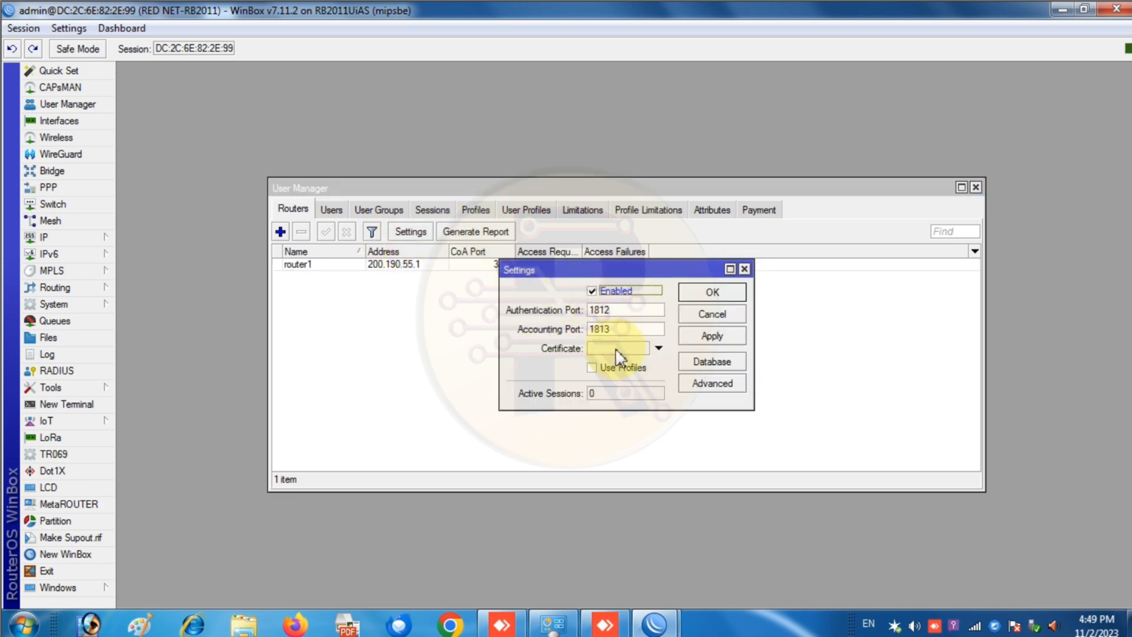
pyautogui.click(608, 367)
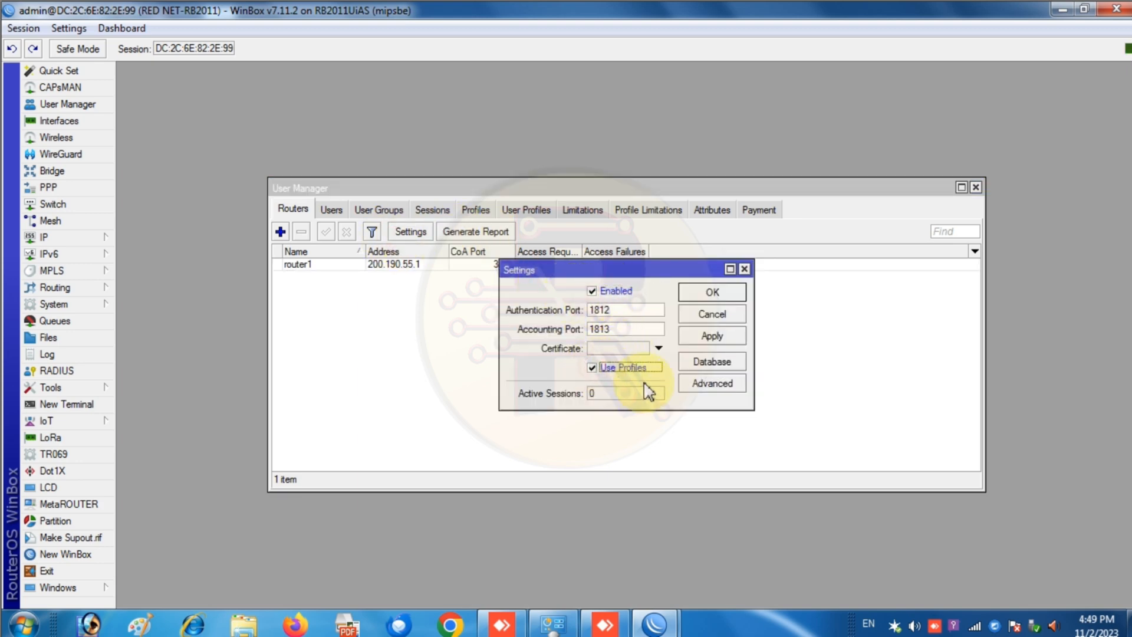
pyautogui.click(727, 336)
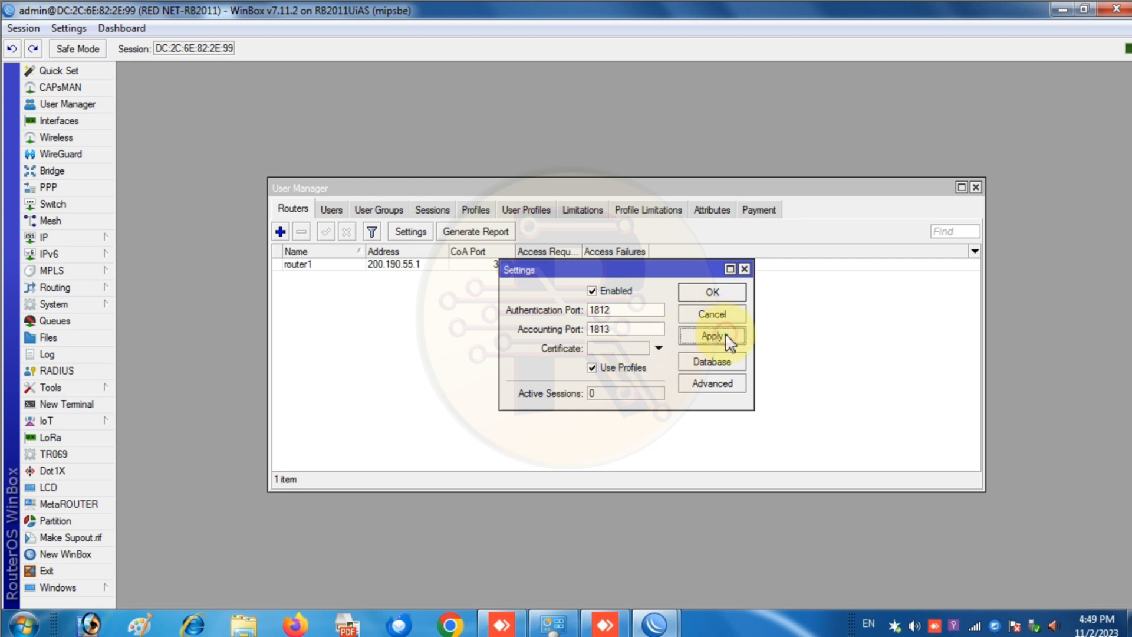
pyautogui.click(718, 293)
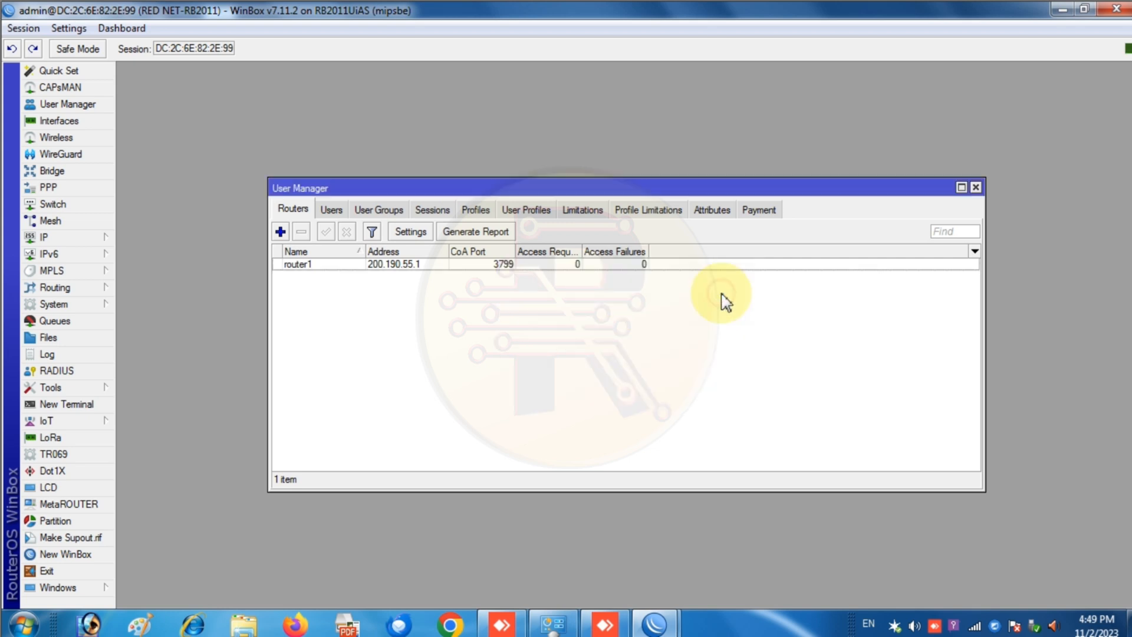
# - Start a new profile on the Profiles page
pyautogui.click(333, 211)
pyautogui.click(396, 212)
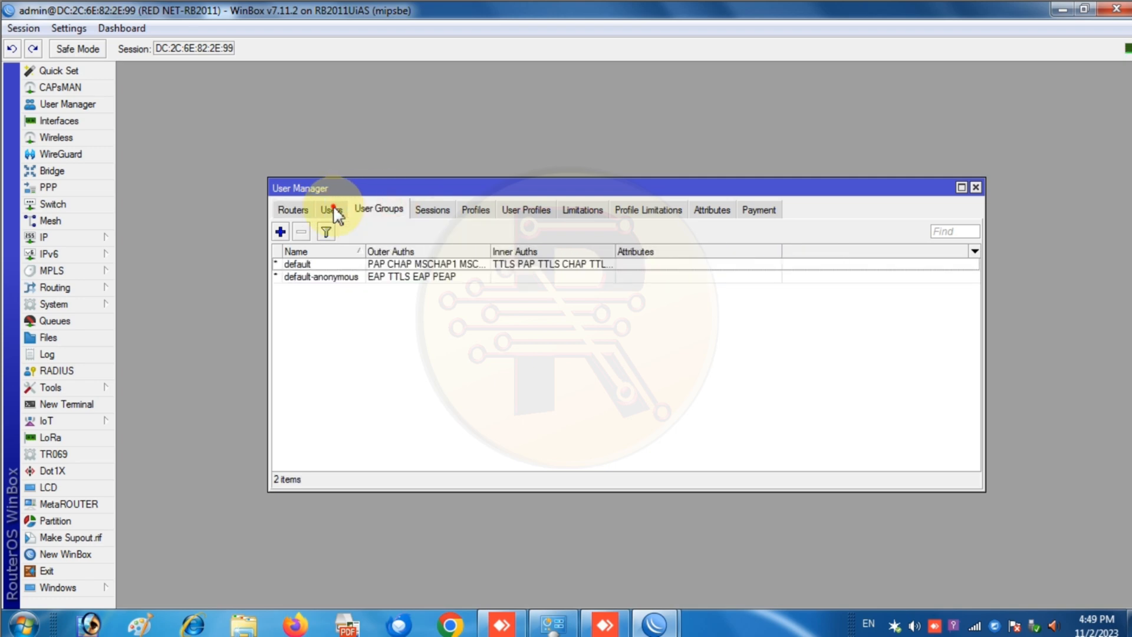
pyautogui.click(330, 212)
pyautogui.click(379, 214)
pyautogui.click(308, 213)
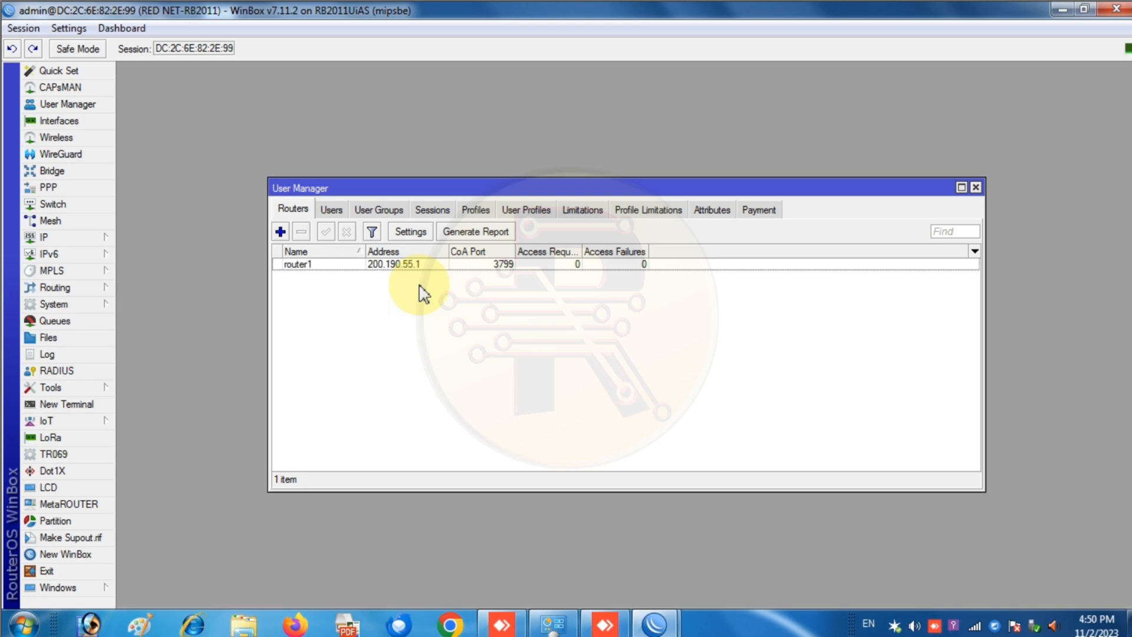
pyautogui.click(475, 209)
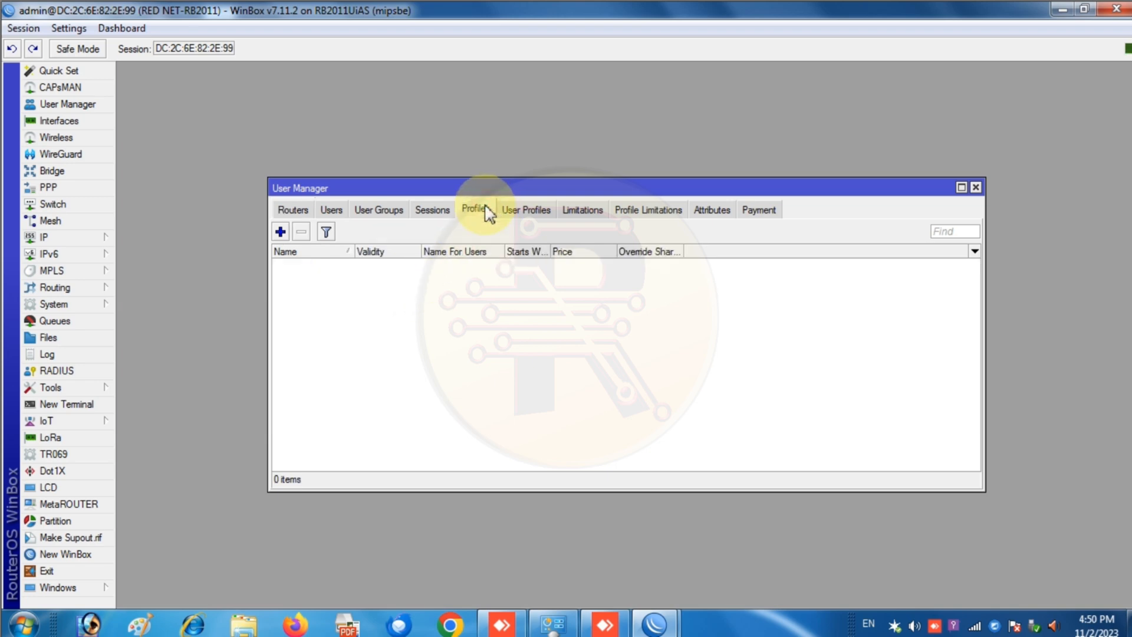
pyautogui.click(281, 232)
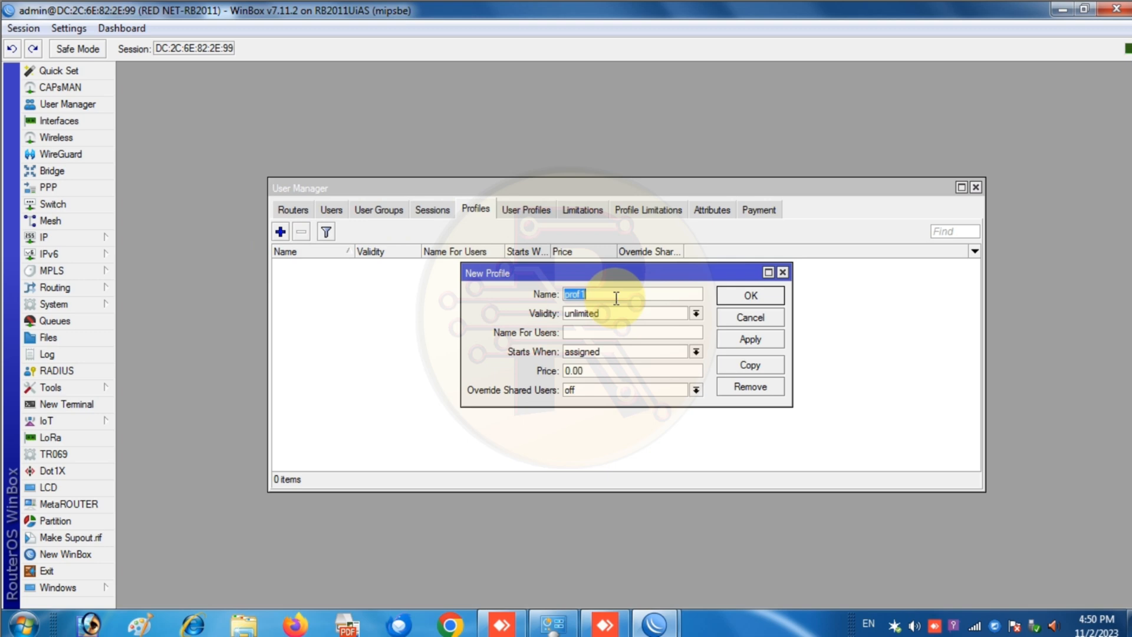
# - Save a profile named '7 Days' with validity 7d 00:00:00
pyautogui.write('7 Days')
pyautogui.press('Tab')
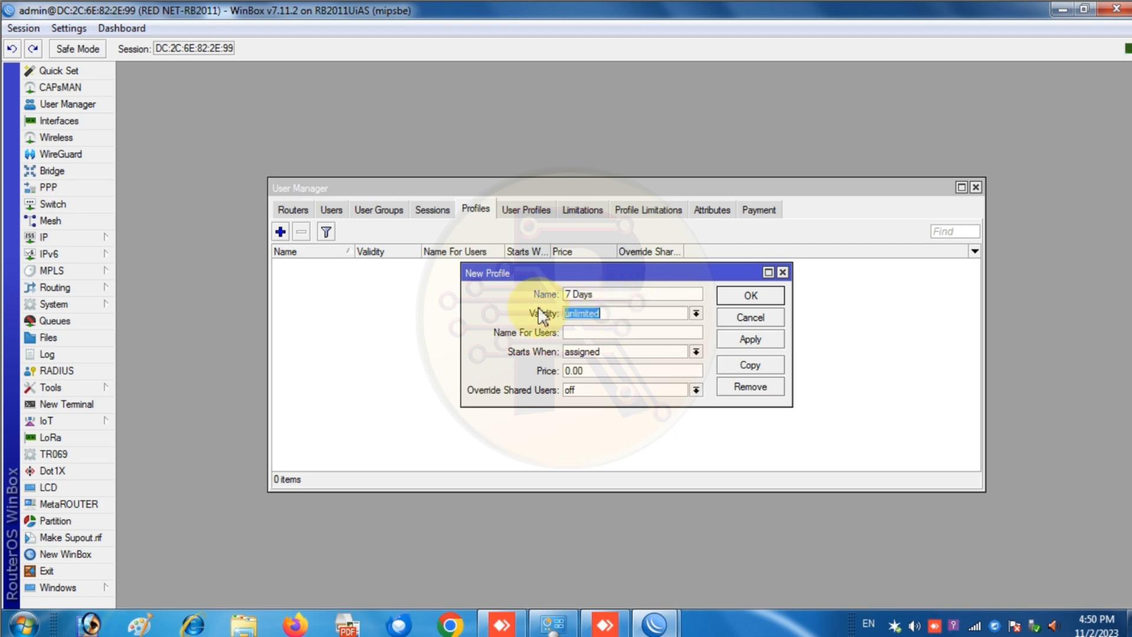
pyautogui.write('7d 00:00:00')
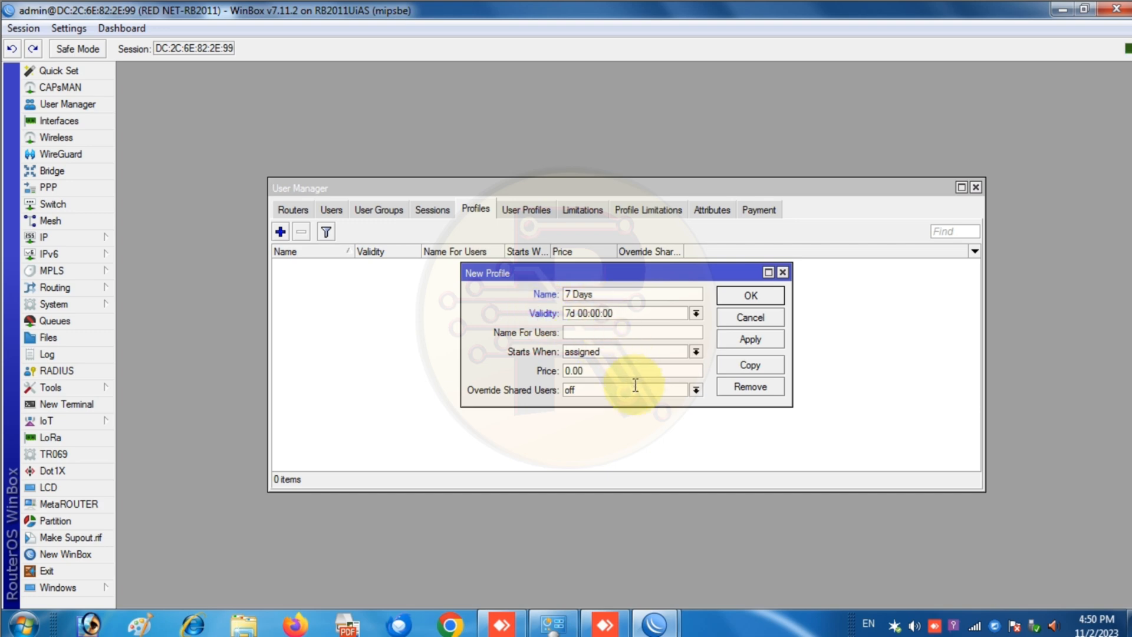
pyautogui.click(765, 340)
pyautogui.click(749, 296)
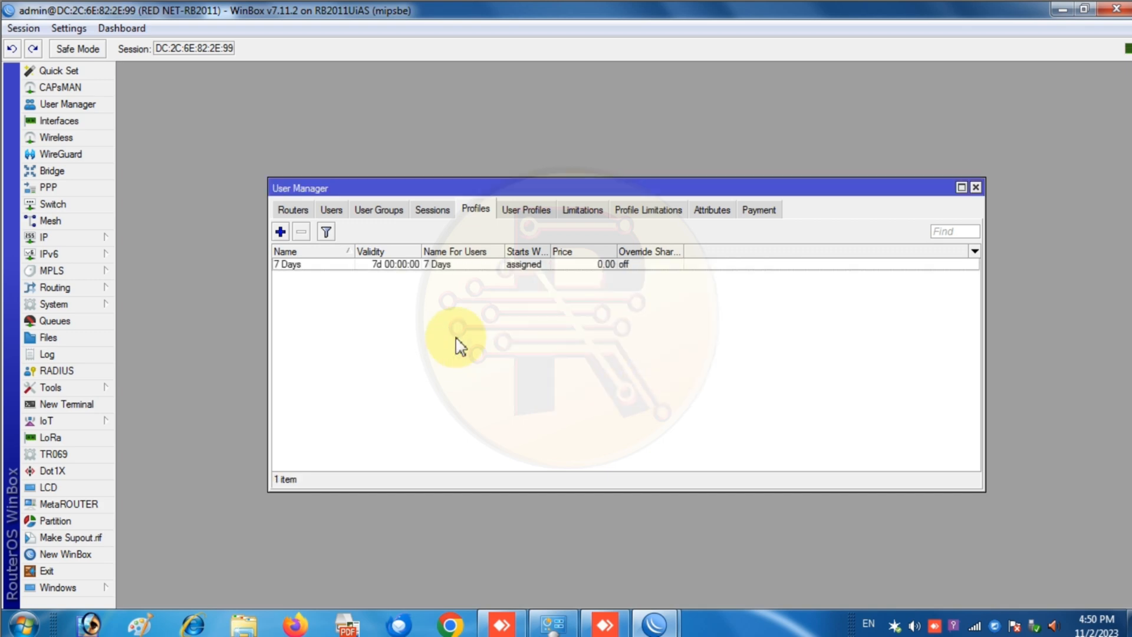
# - Glance at a new User Profiles form, close it unsaved, and show the Limitations list
pyautogui.click(534, 213)
pyautogui.click(282, 235)
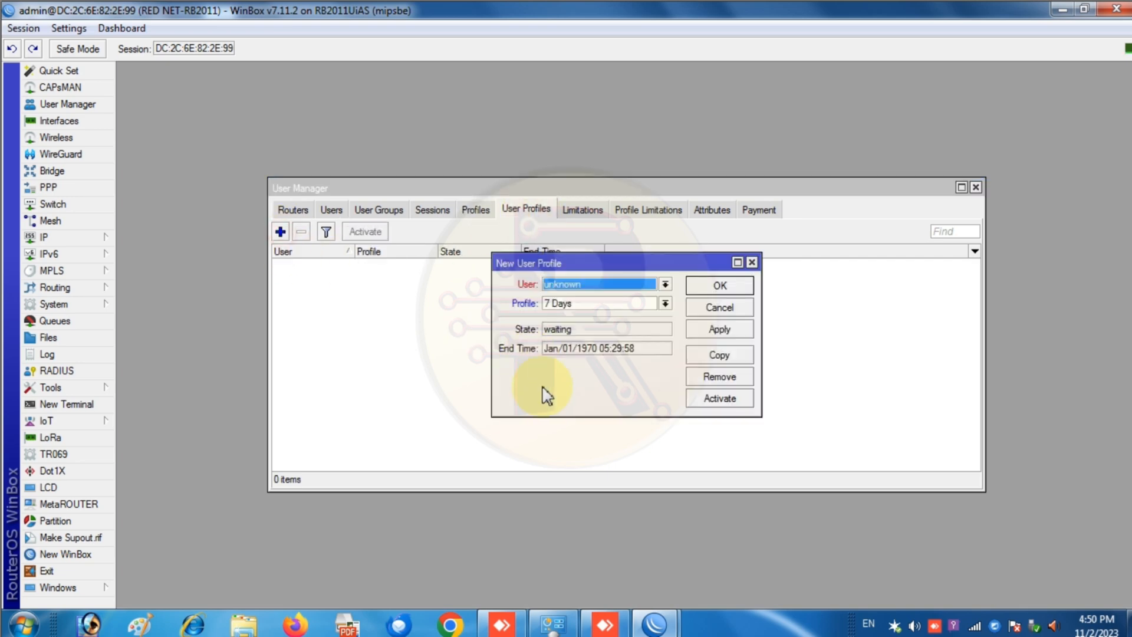
pyautogui.click(752, 262)
pyautogui.click(590, 211)
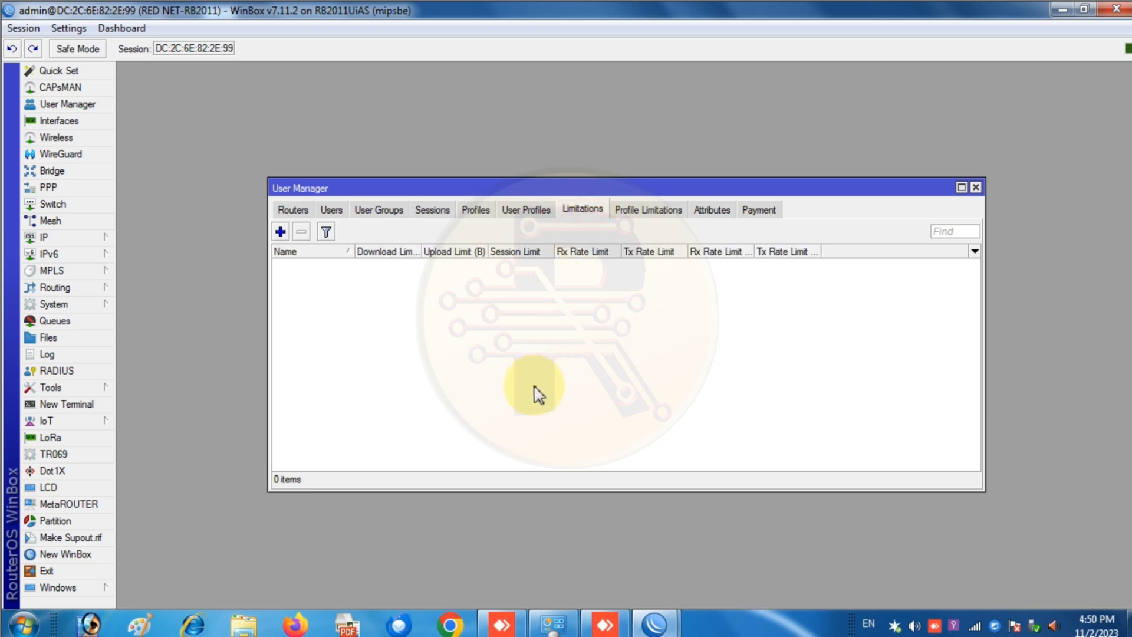
# - Start a new limitation named '5 Mbps' and adjust its download limit field
pyautogui.click(280, 233)
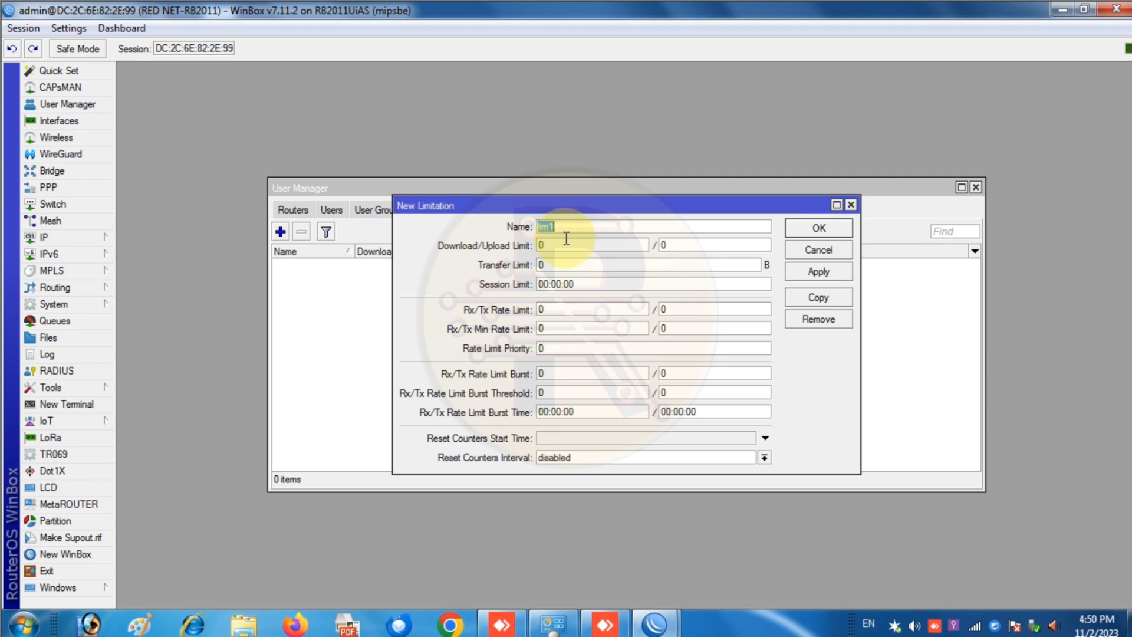
pyautogui.write('5 Mbp5m')
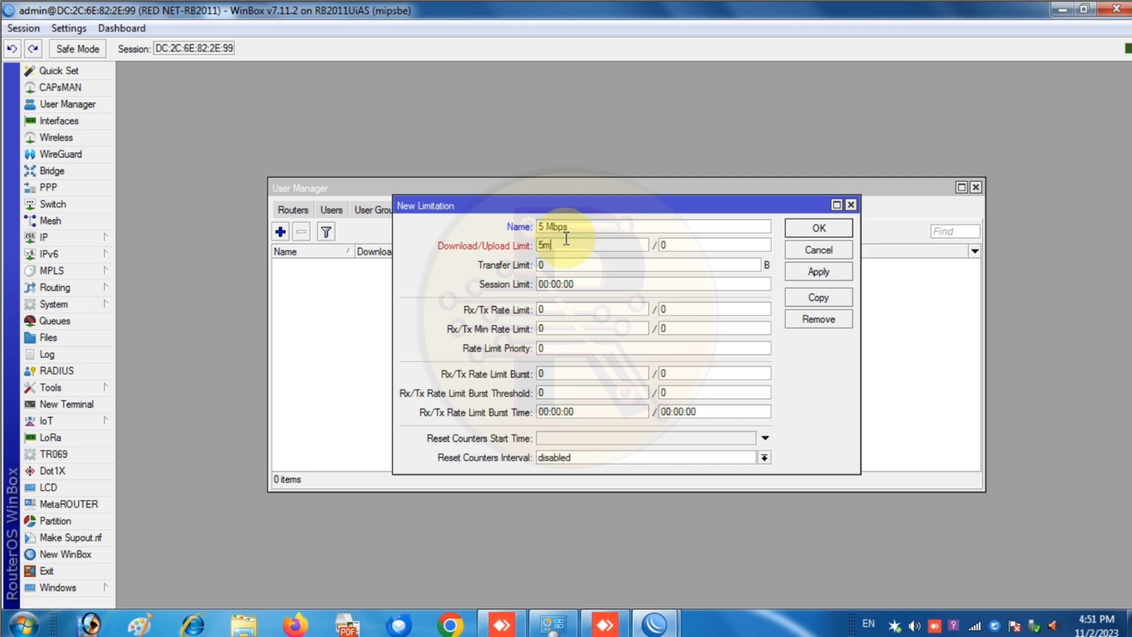
pyautogui.press('Tab')
pyautogui.moveTo(572, 244); pyautogui.dragTo(539, 250)
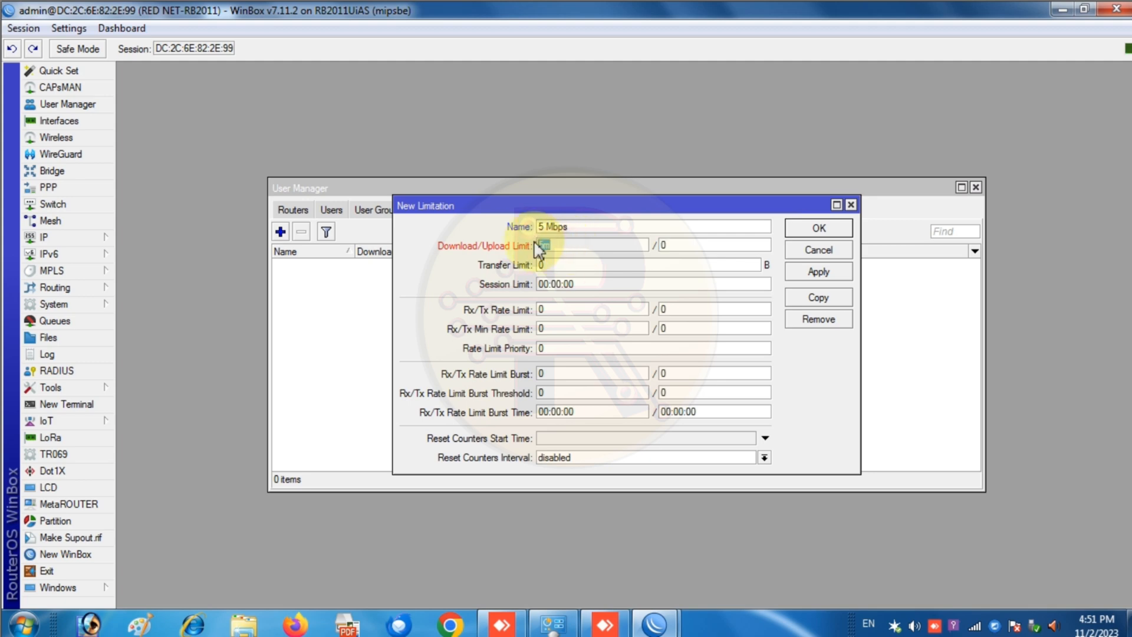
pyautogui.press('BackSpace')
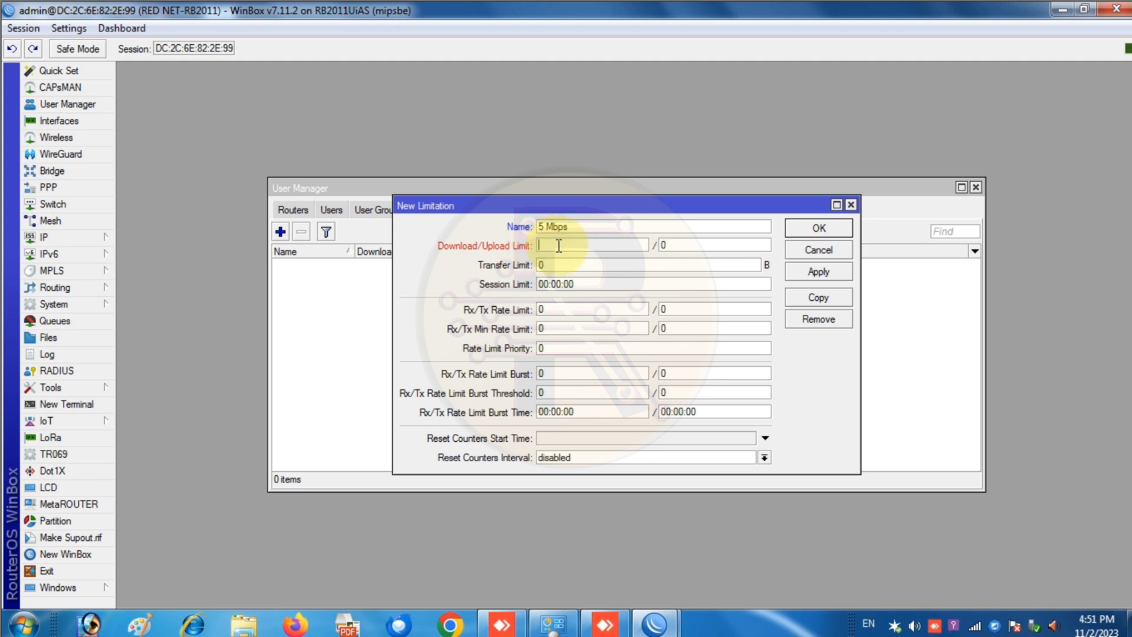
pyautogui.write('500GB')
pyautogui.press('BackSpace')
pyautogui.press('BackSpace')
pyautogui.press('BackSpace')
pyautogui.press('BackSpace')
pyautogui.press('BackSpace')
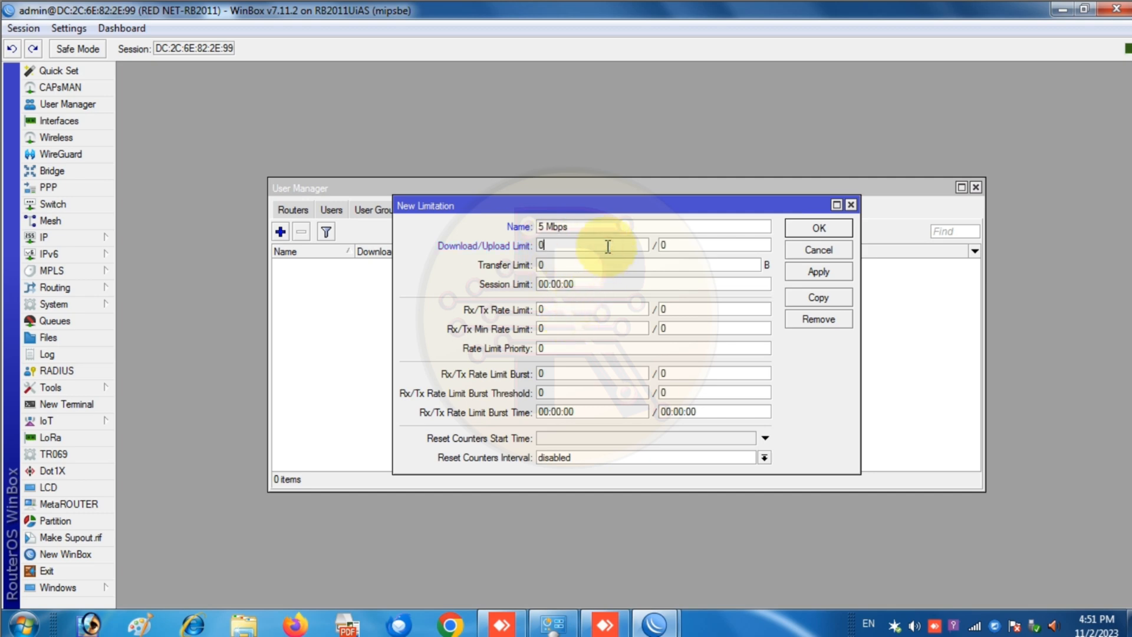
# - Set the receive and transmit rate limits to 5M each and save the limitation
pyautogui.click(595, 312)
pyautogui.moveTo(594, 313); pyautogui.dragTo(510, 310)
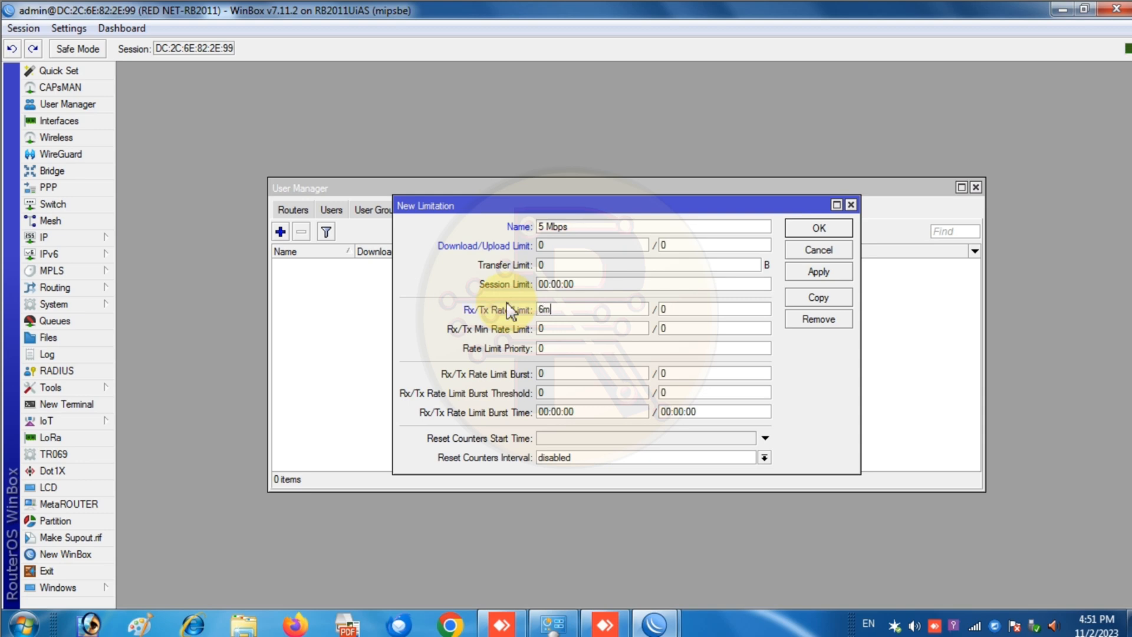
pyautogui.press('BackSpace')
pyautogui.press('BackSpace')
pyautogui.write('5m')
pyautogui.press('Tab')
pyautogui.write('5')
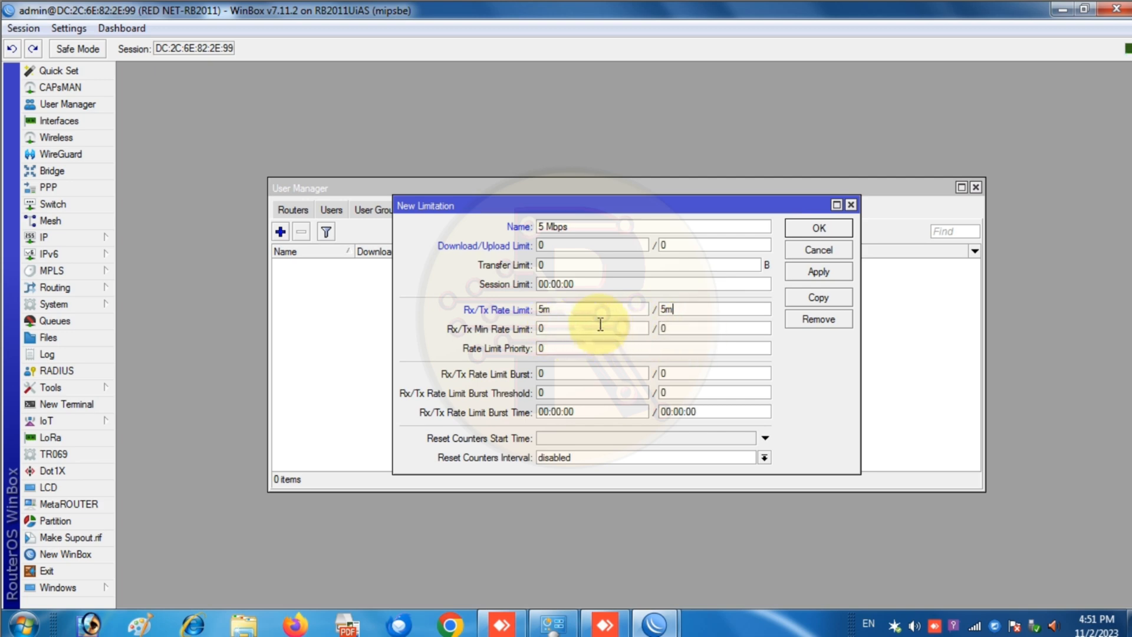
pyautogui.click(821, 274)
pyautogui.click(817, 229)
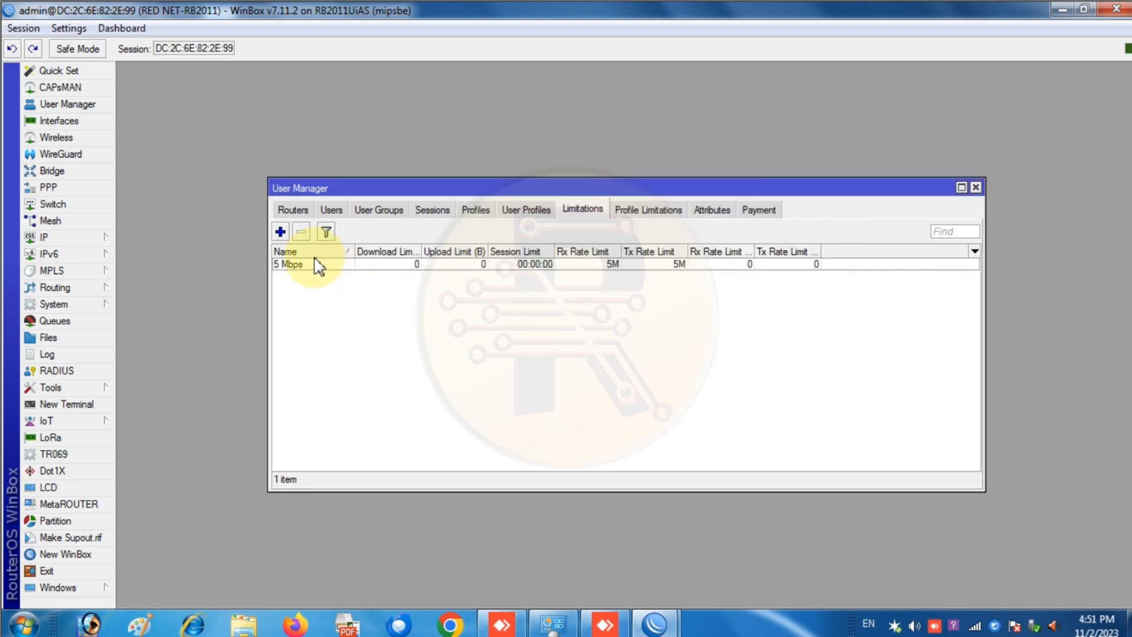
# - Start a profile limitation for the 7 Days profile, then discard it unsaved
pyautogui.click(625, 214)
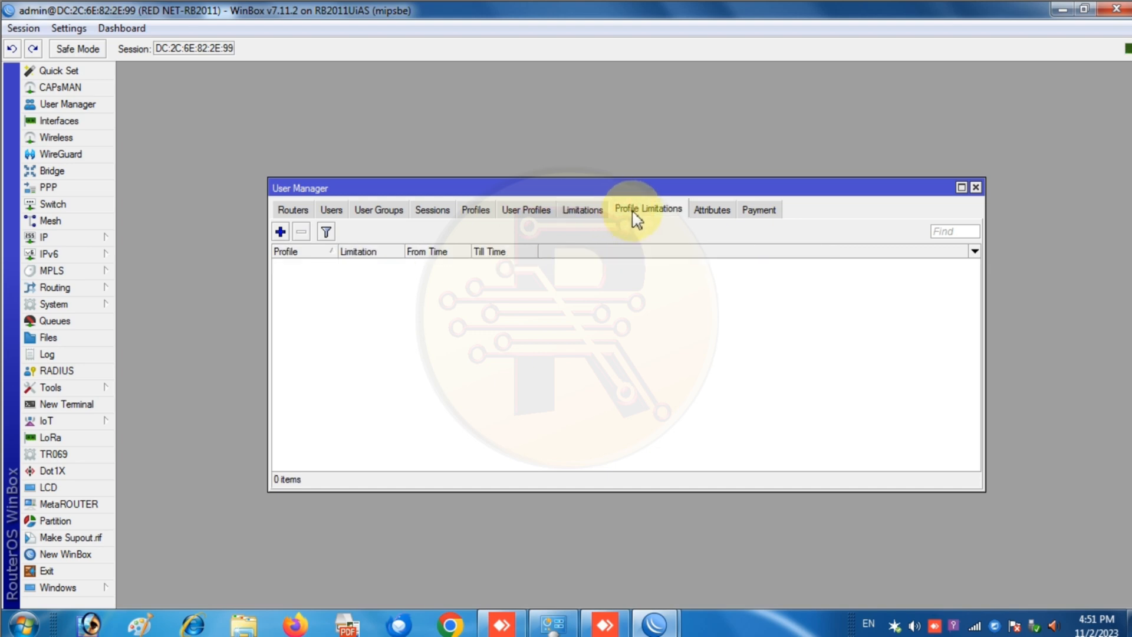
pyautogui.click(280, 231)
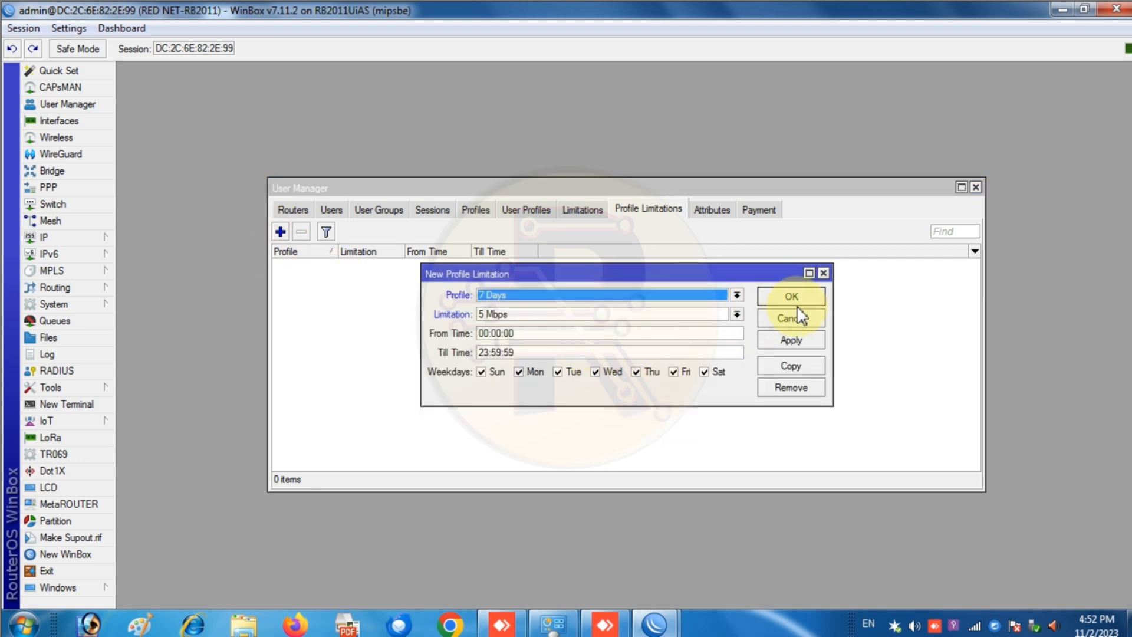
pyautogui.click(518, 295)
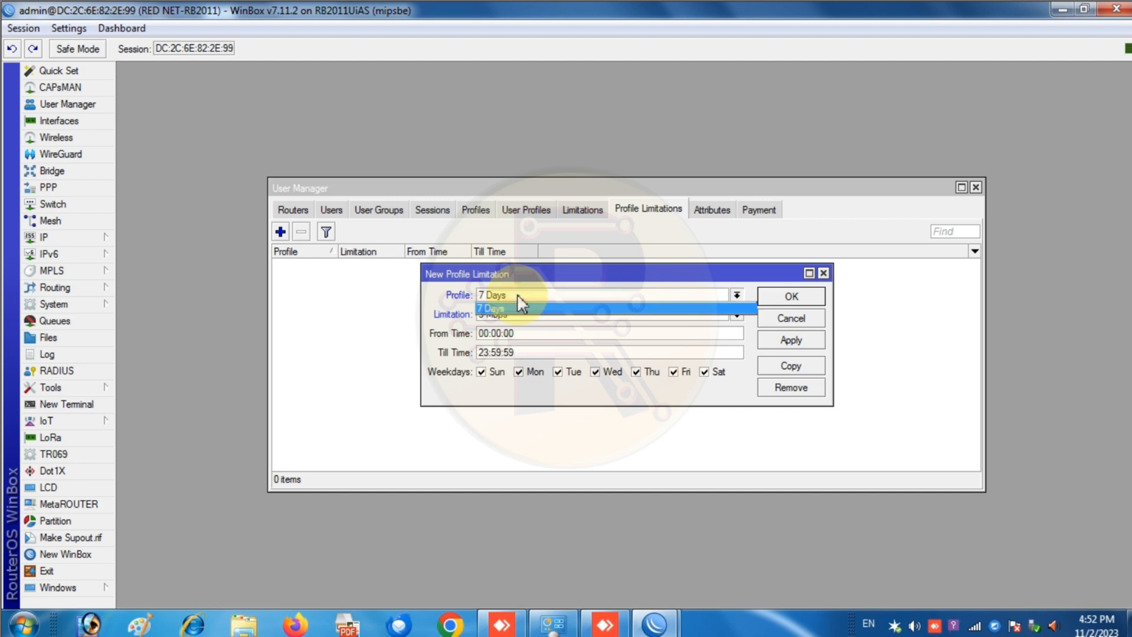
pyautogui.click(518, 296)
pyautogui.click(518, 312)
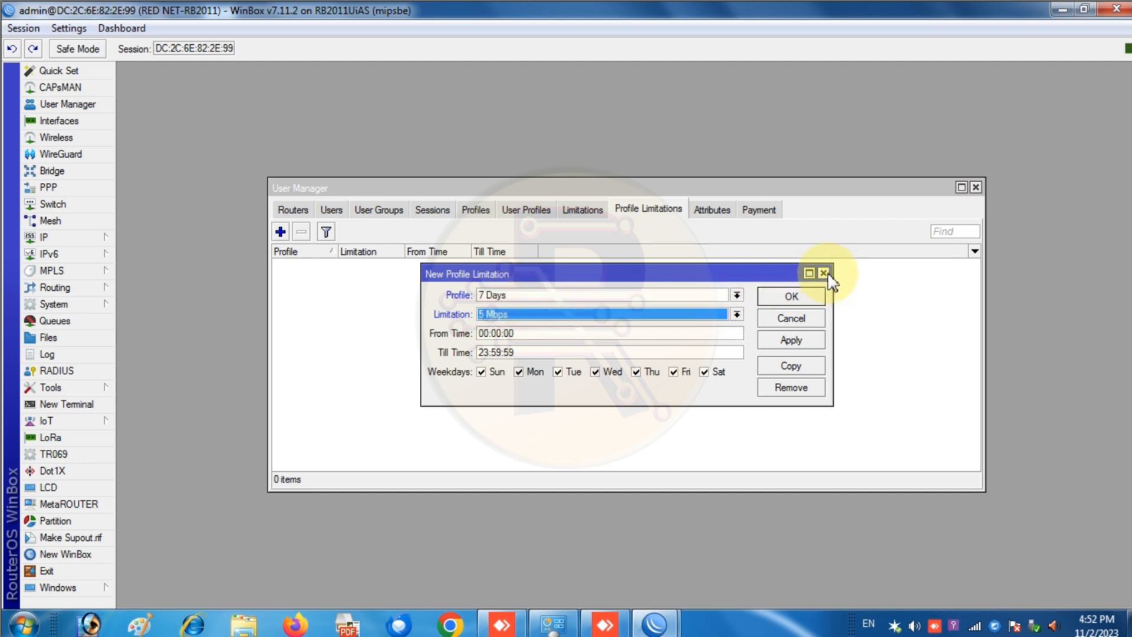
pyautogui.click(823, 273)
# - Rename the 7 Days profile to '7 Days_5 Mbps' and save it
pyautogui.click(524, 211)
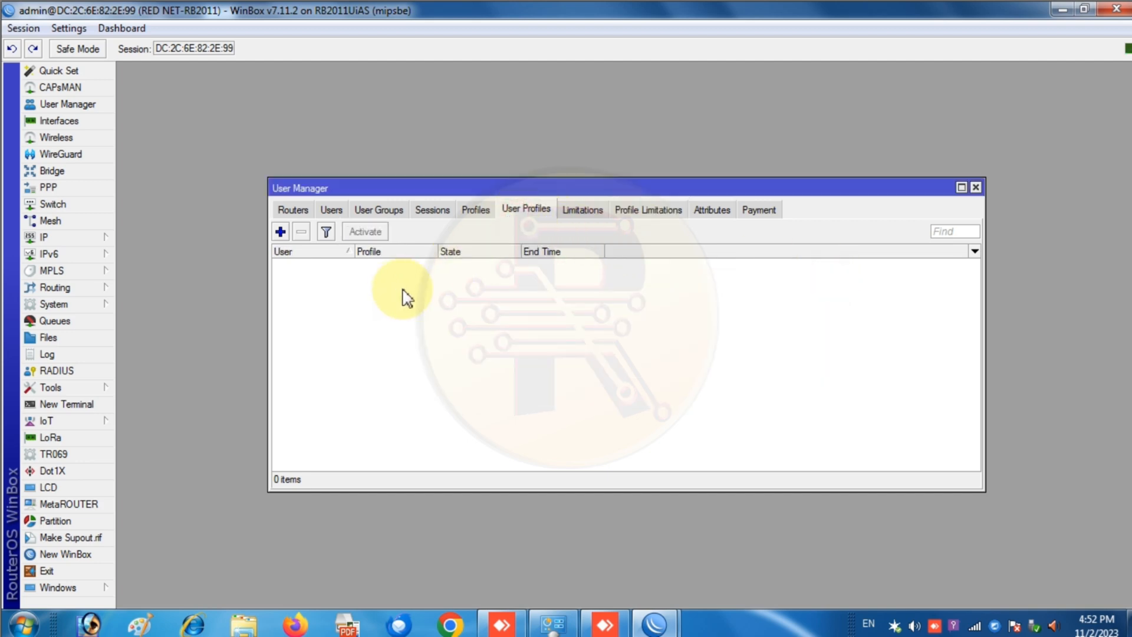
pyautogui.click(475, 211)
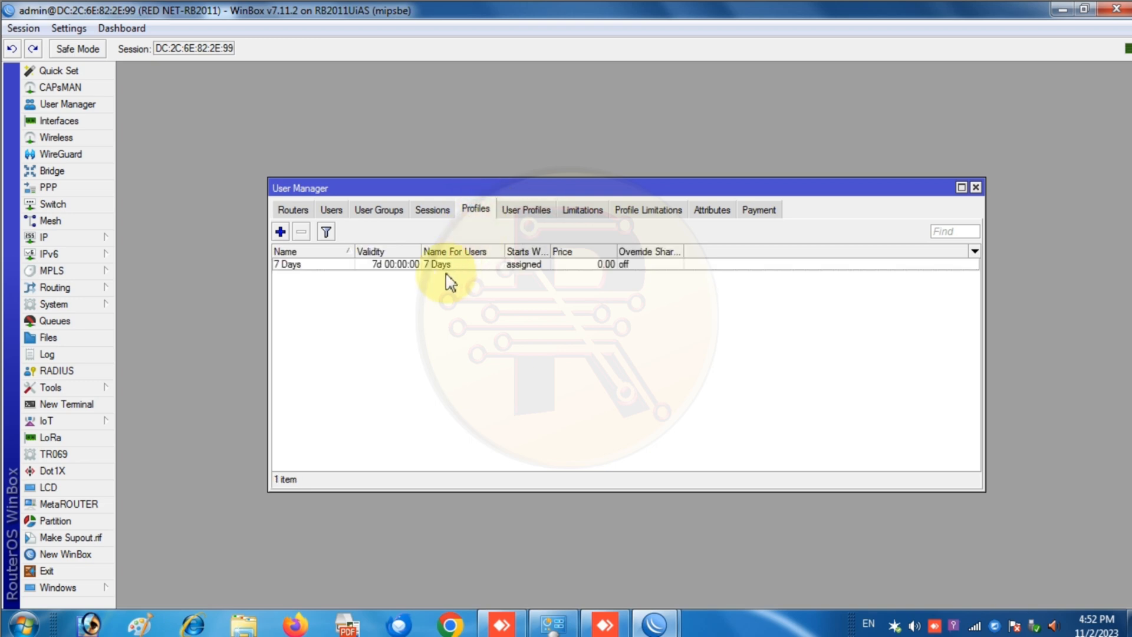
pyautogui.doubleClick(304, 266)
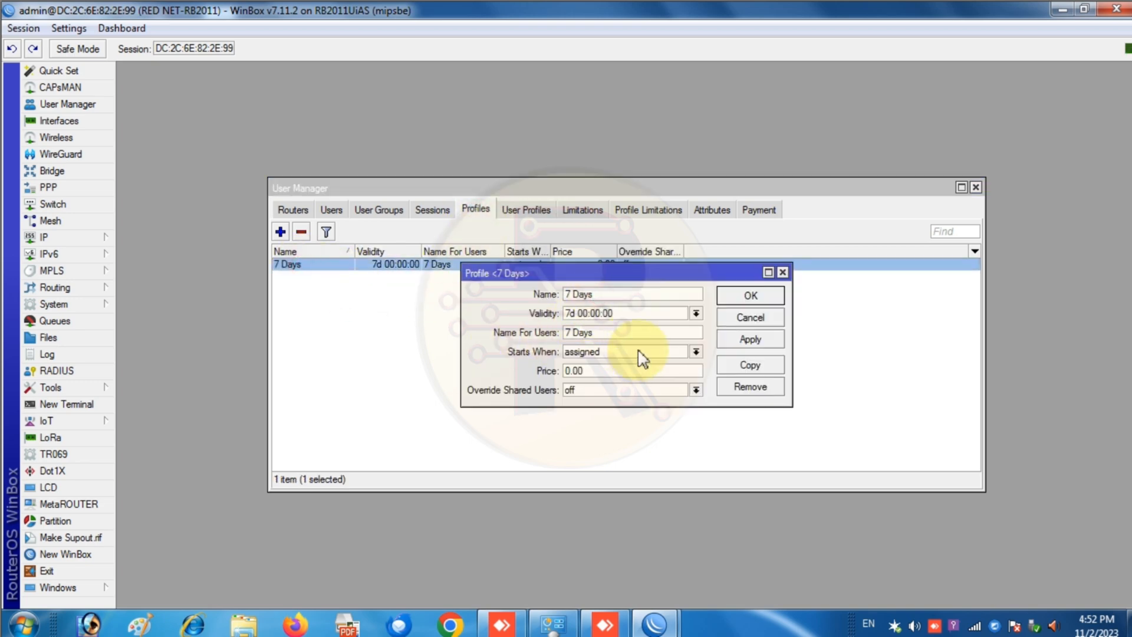
pyautogui.write('_5 Mbps')
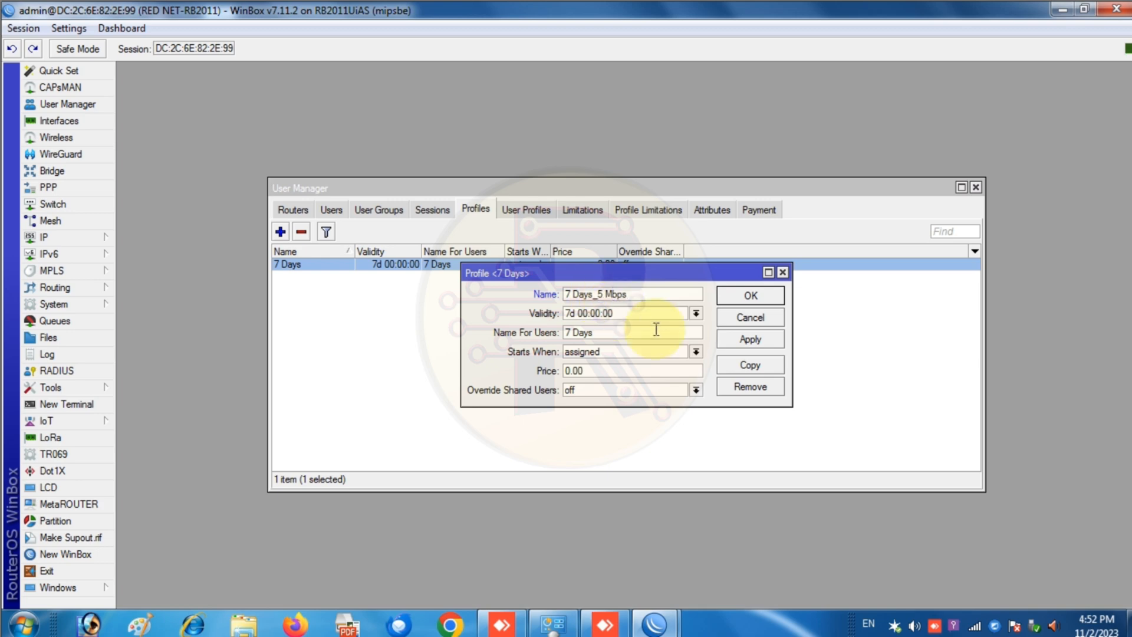
pyautogui.click(750, 340)
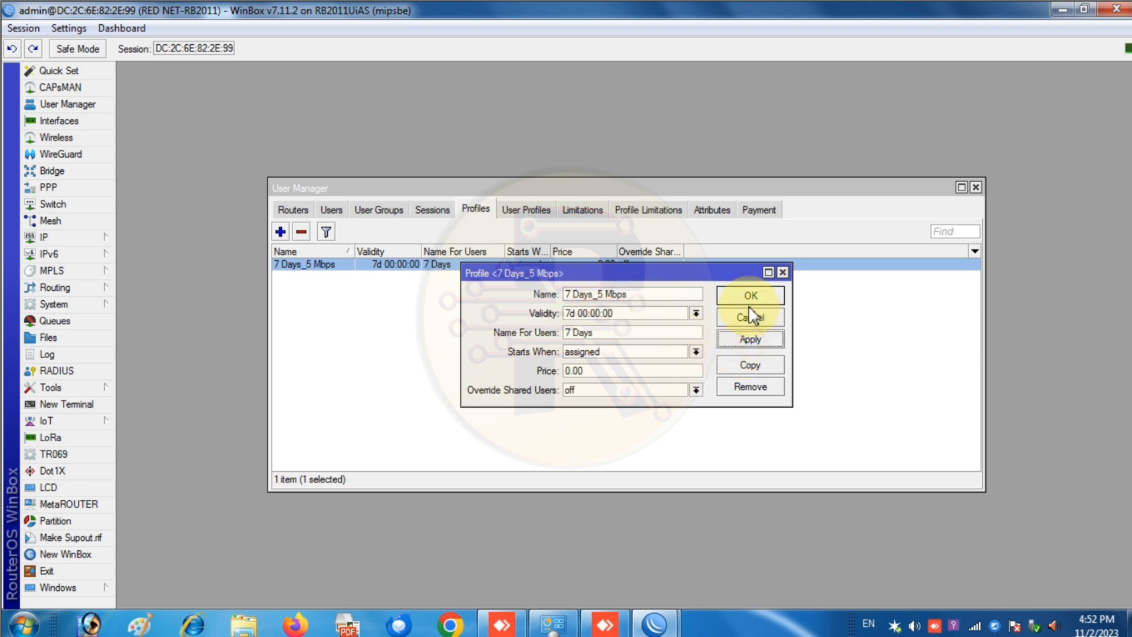
pyautogui.click(647, 210)
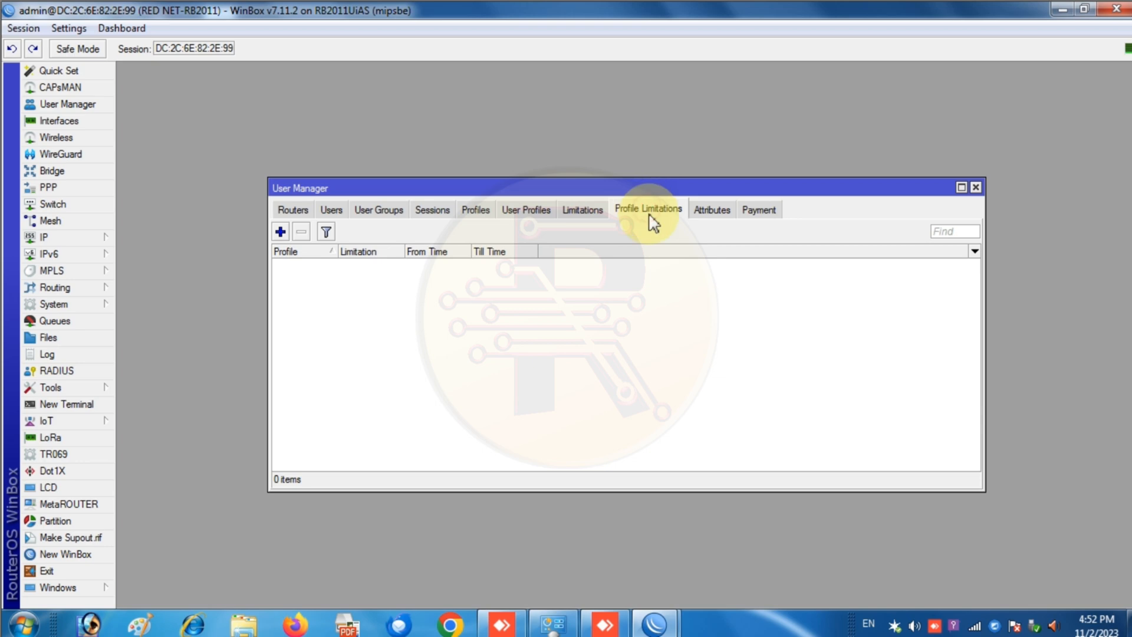
# - Add a profile limitation pairing profile '7 Days_5 Mbps' with the '5 Mbps' limitation
pyautogui.click(281, 231)
pyautogui.click(501, 294)
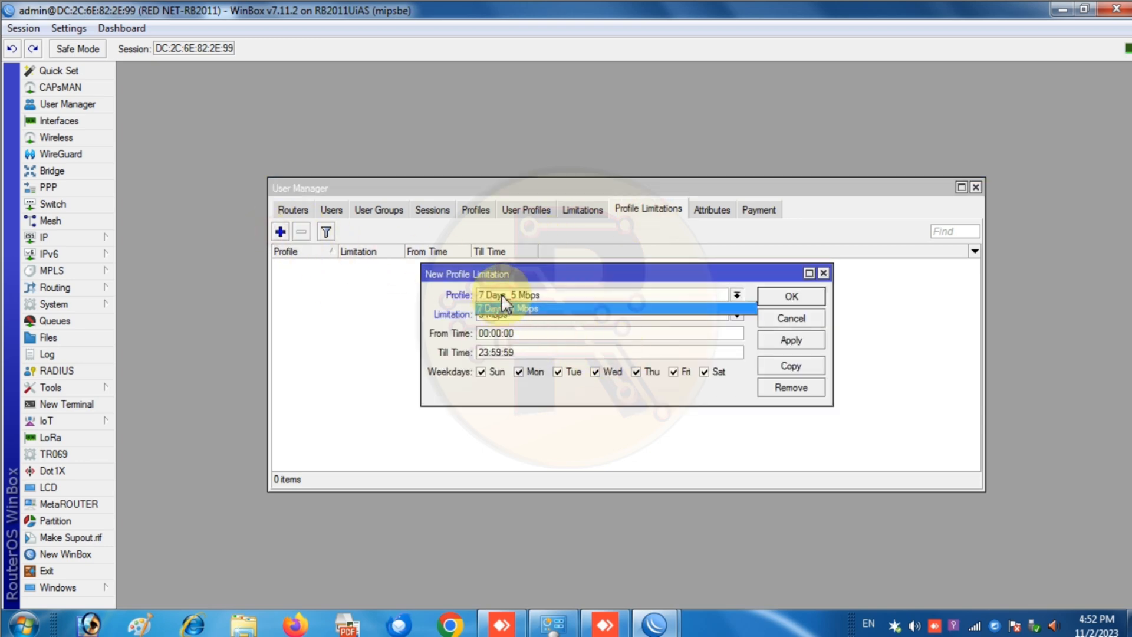
pyautogui.click(536, 295)
pyautogui.click(535, 297)
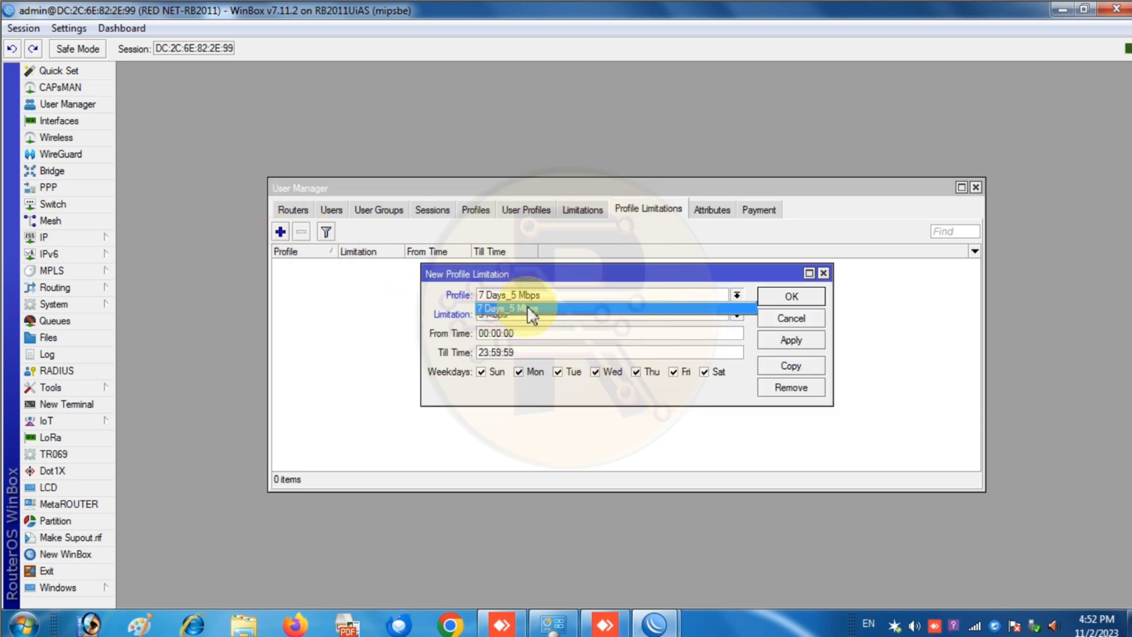
pyautogui.click(495, 307)
pyautogui.click(528, 314)
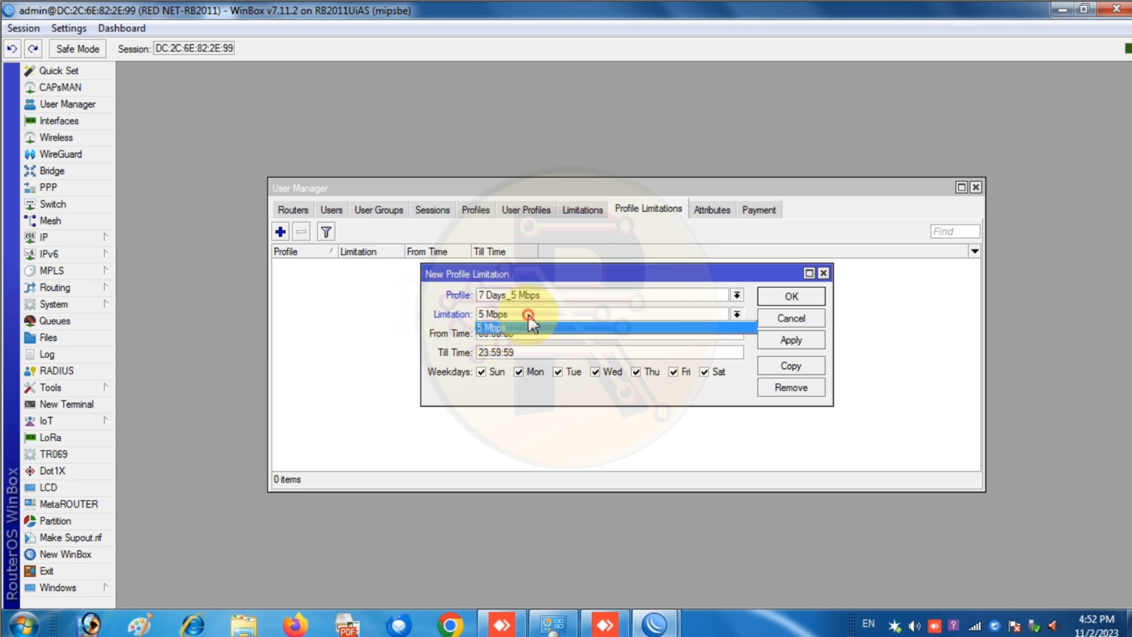
pyautogui.click(528, 328)
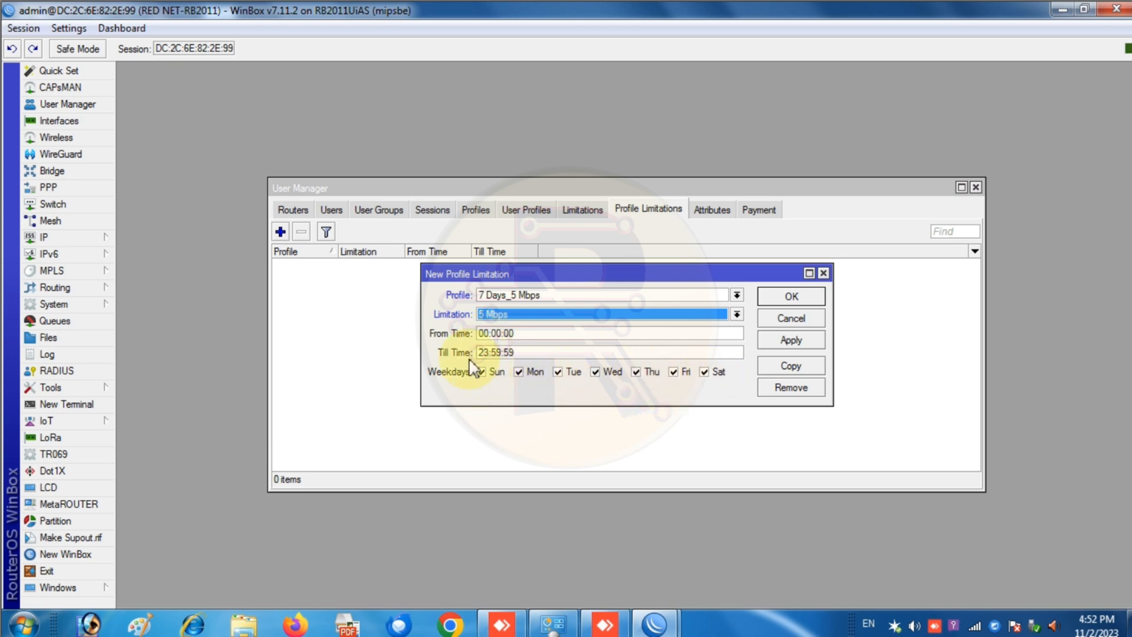
pyautogui.click(803, 340)
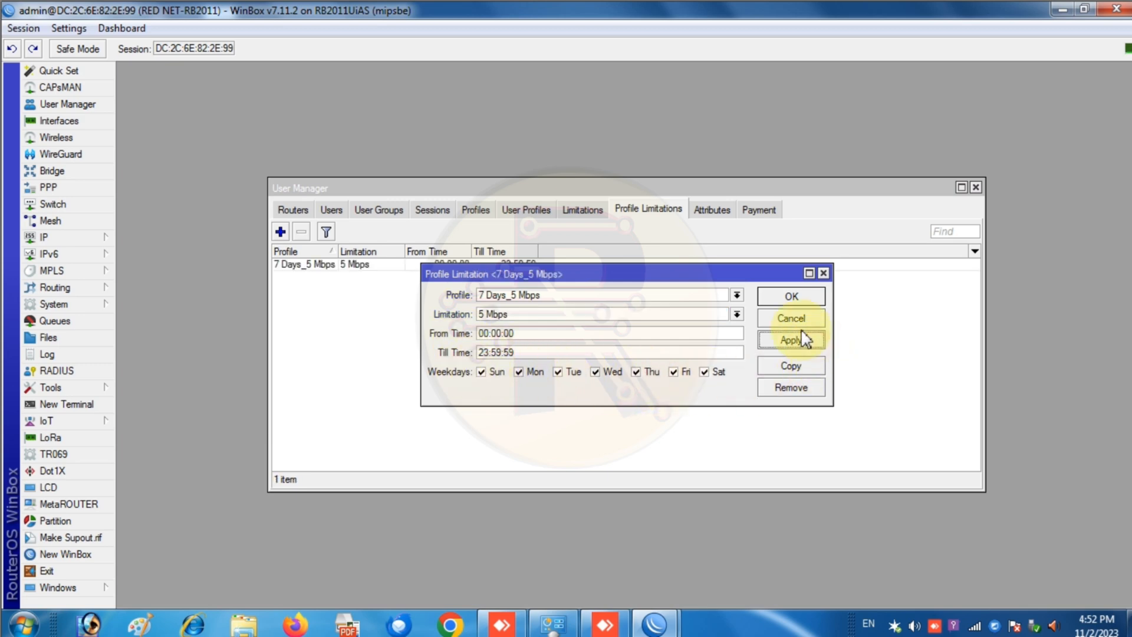
pyautogui.click(791, 297)
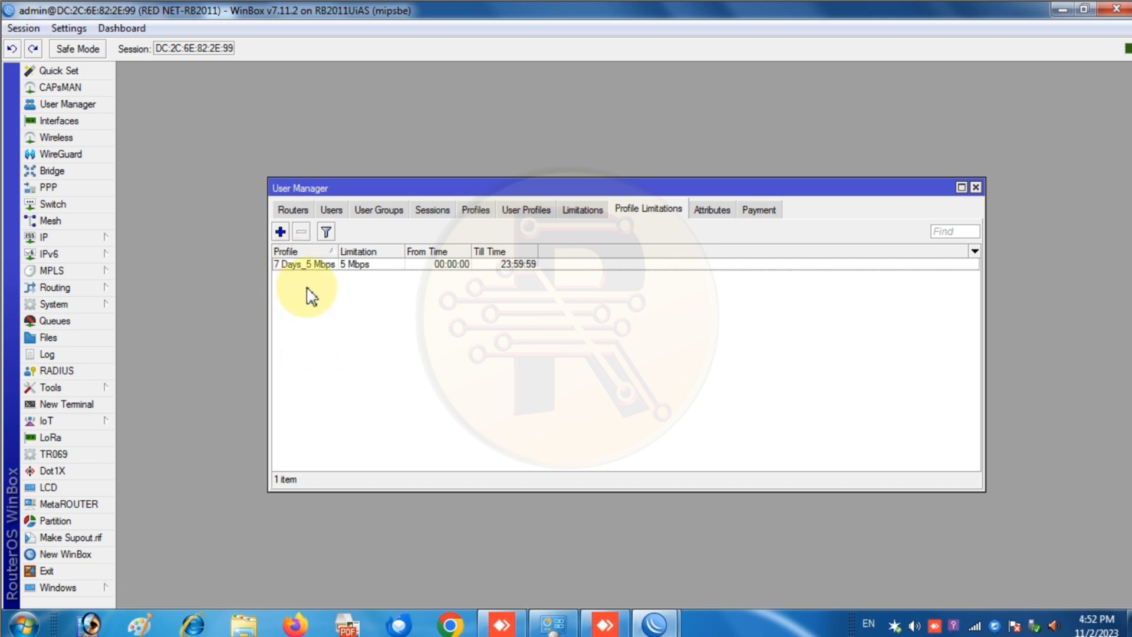
# - Create profile '10 Mbps 30 Day' with 30d 00:00:00 validity and price 349
pyautogui.click(473, 211)
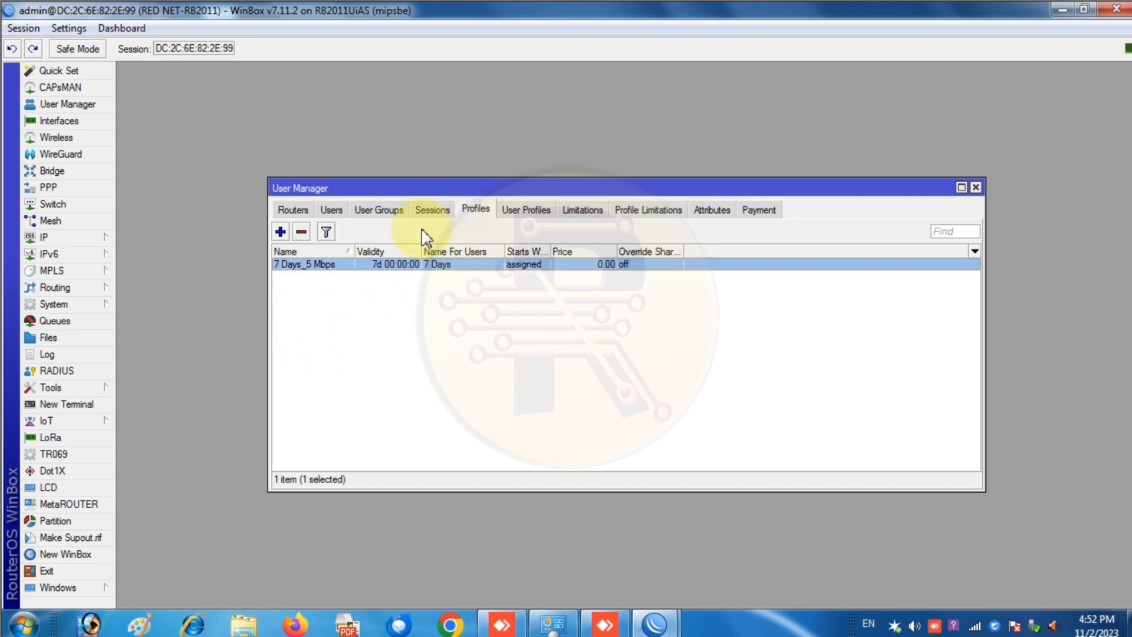
pyautogui.click(282, 232)
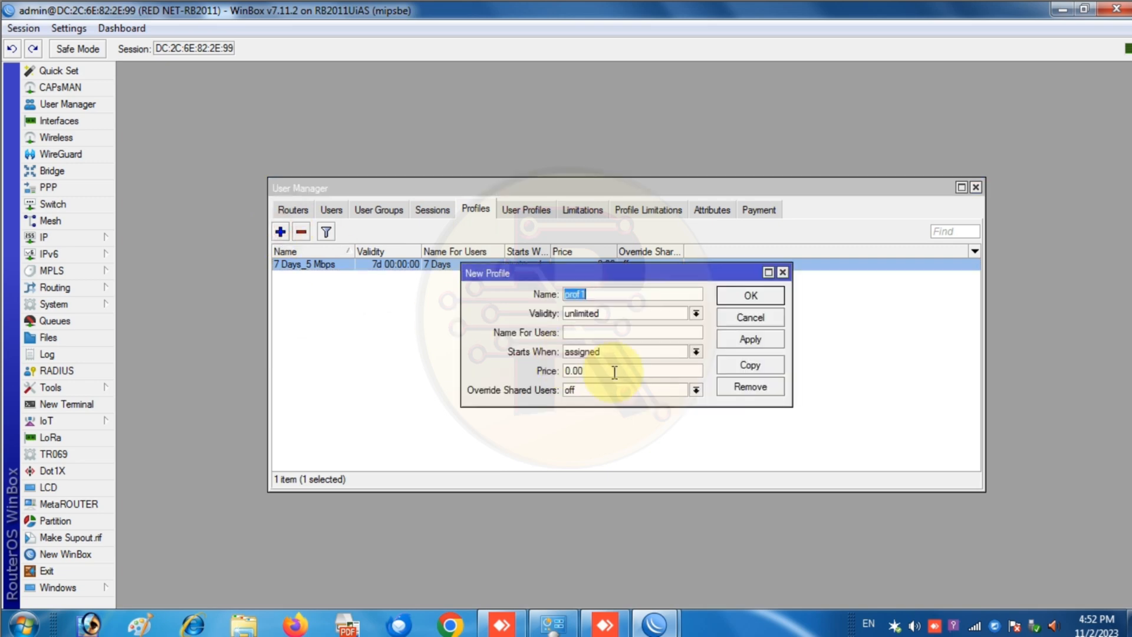
pyautogui.write('5')
pyautogui.write('Mbpos')
pyautogui.press('BackSpace')
pyautogui.press('BackSpace')
pyautogui.write('10 Mbps 30 Day')
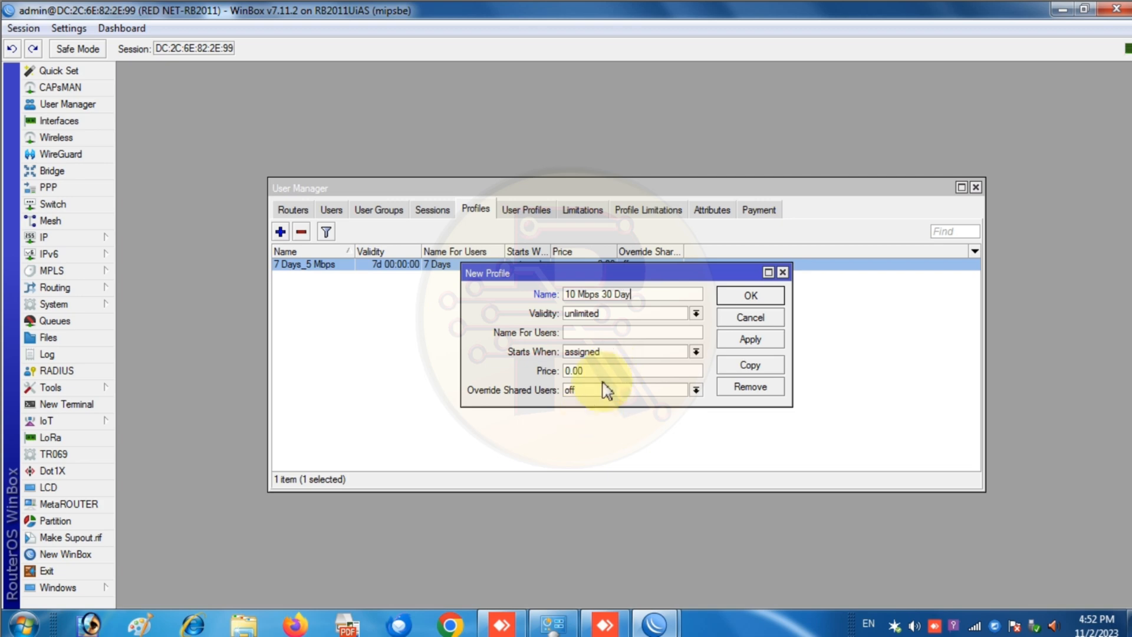
pyautogui.moveTo(613, 313); pyautogui.dragTo(565, 312)
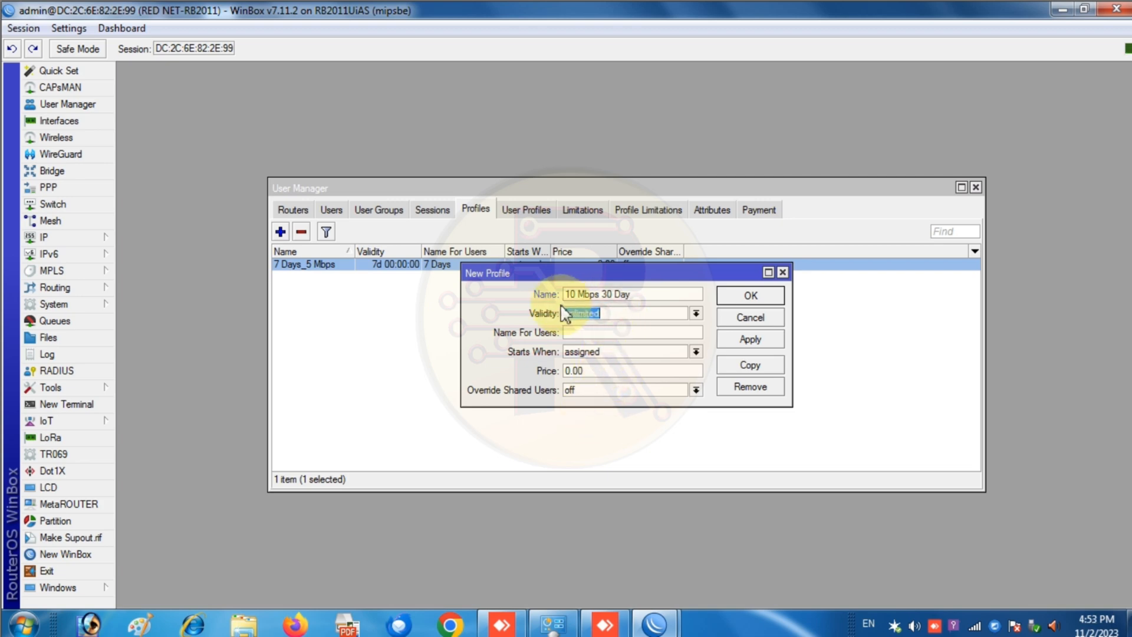
pyautogui.write('30')
pyautogui.write('dss')
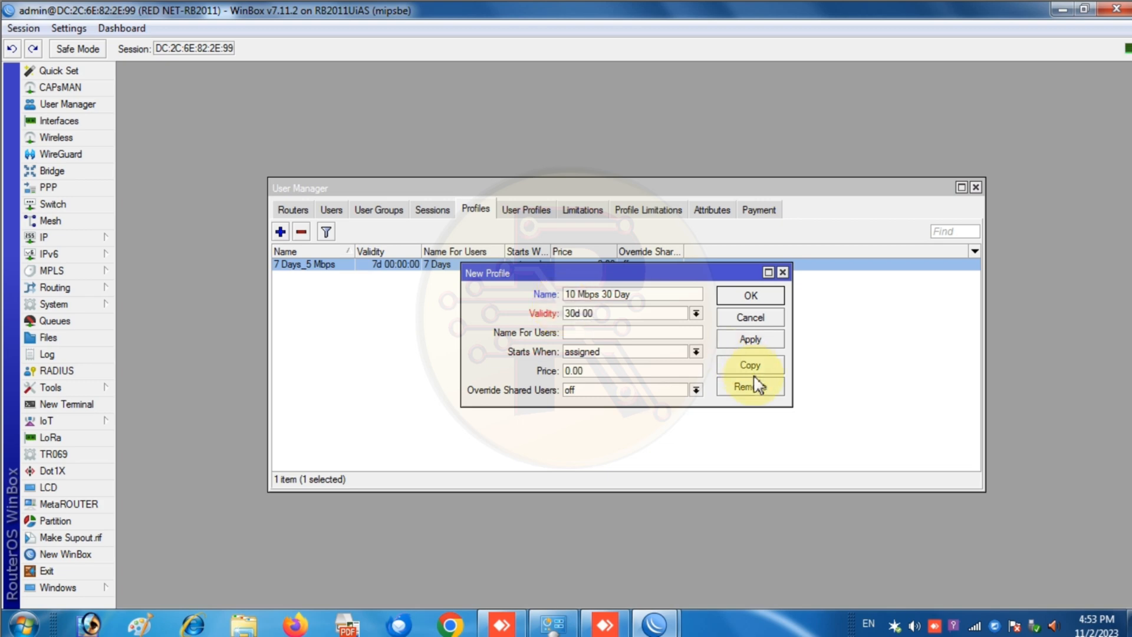
pyautogui.write('0:00:00')
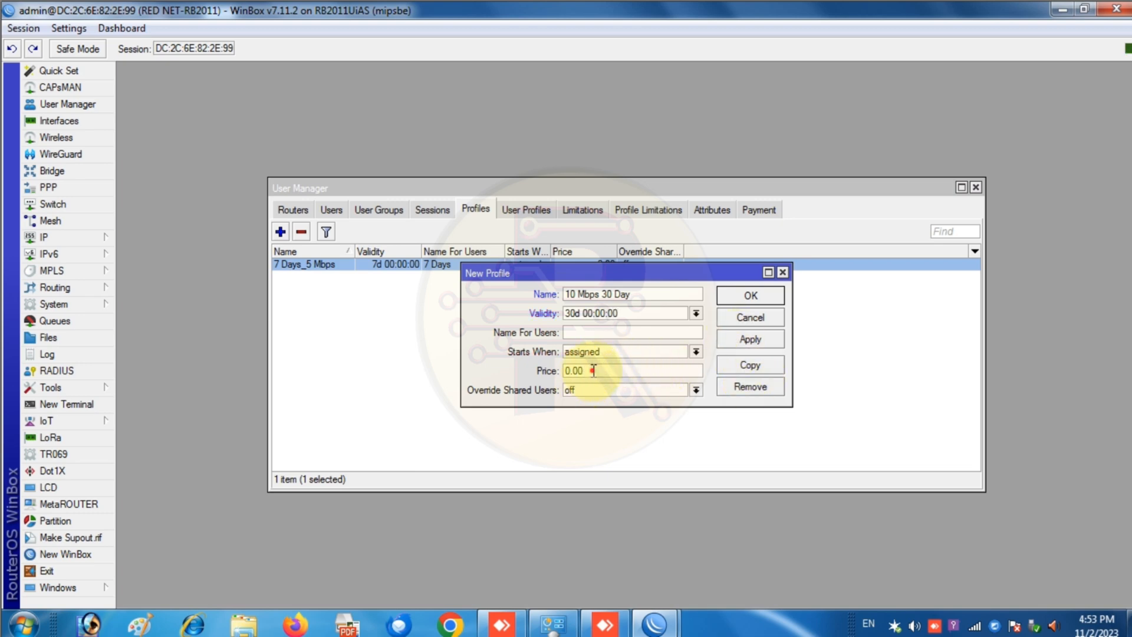
pyautogui.moveTo(587, 371); pyautogui.dragTo(505, 371)
pyautogui.write('3')
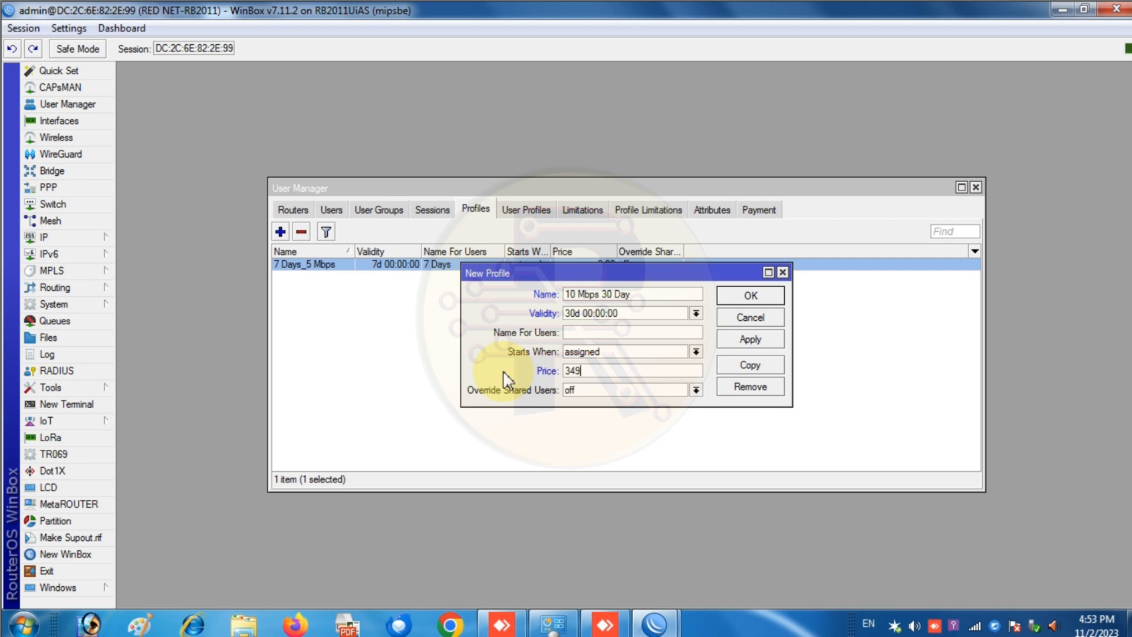
pyautogui.write('49')
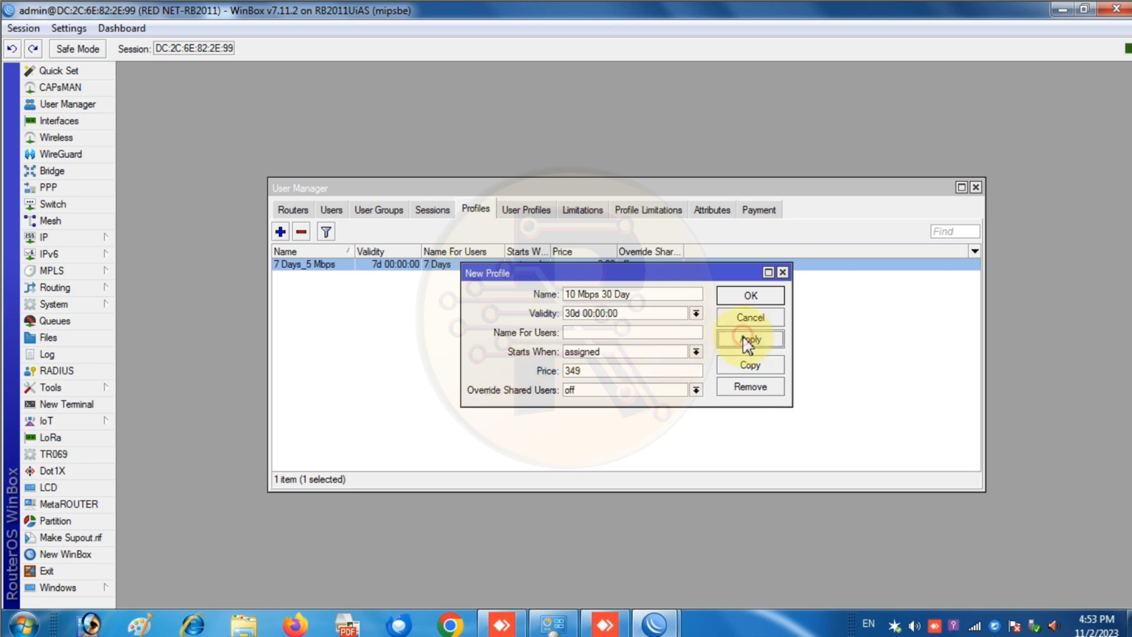
pyautogui.click(749, 339)
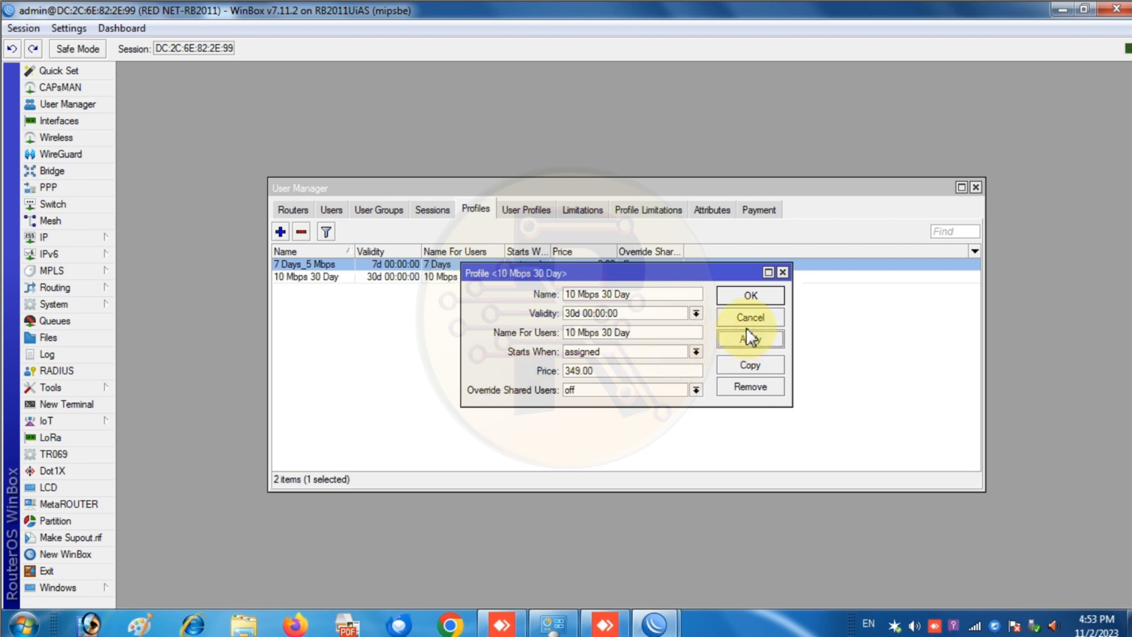
pyautogui.click(749, 296)
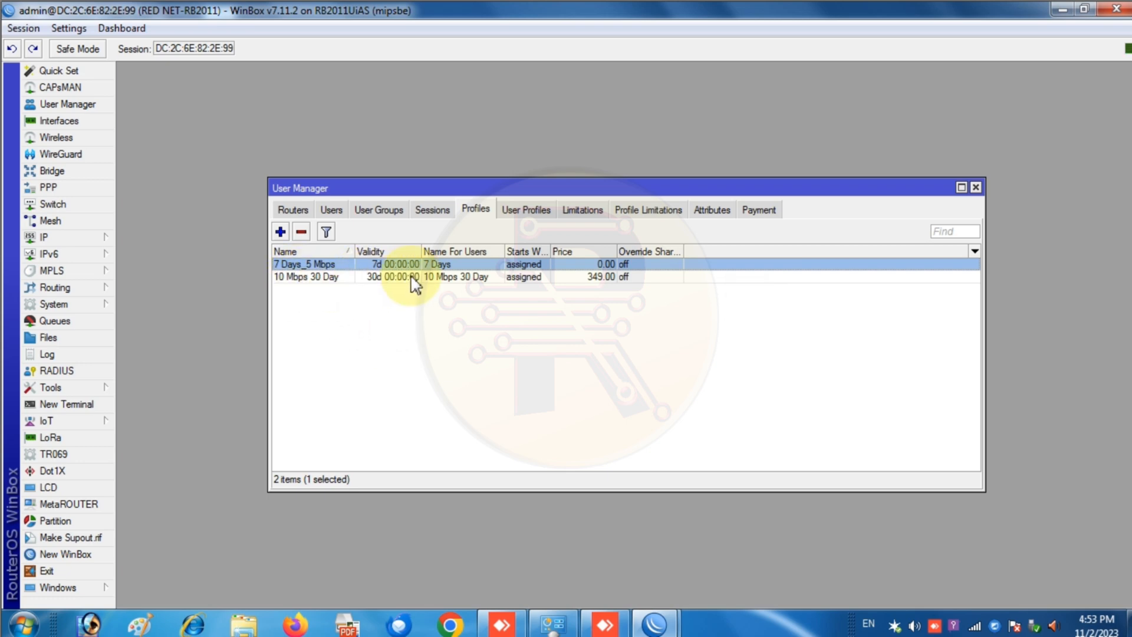
# - Add a profile limitation linking the 10 Mbps 30 Day profile to the 5 Mbps limitation
pyautogui.click(644, 211)
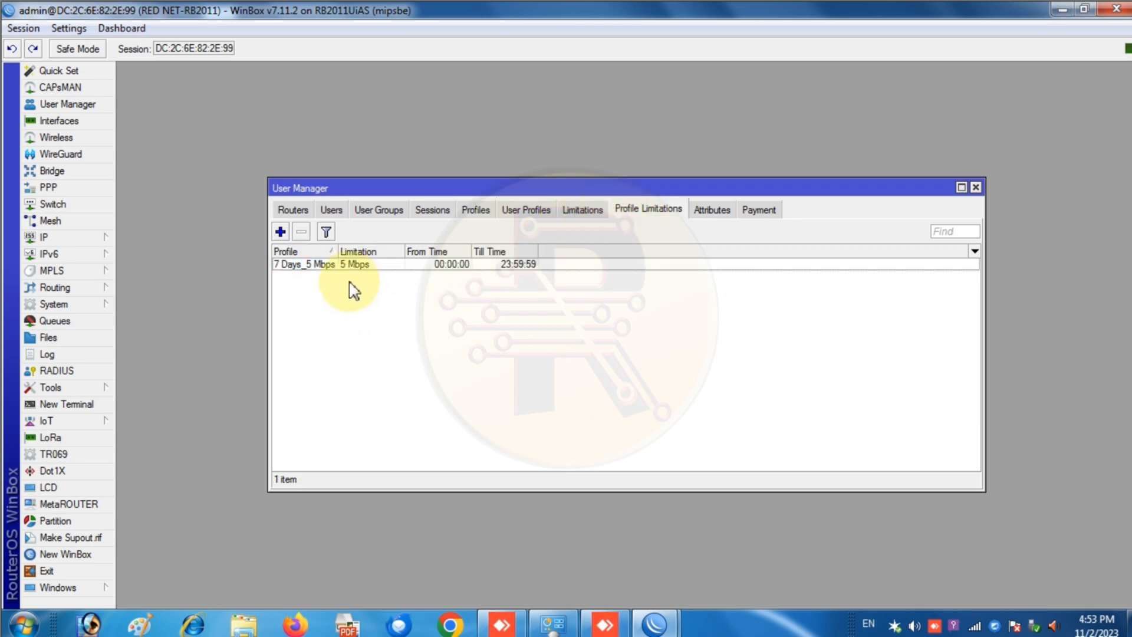
pyautogui.click(281, 231)
pyautogui.click(519, 297)
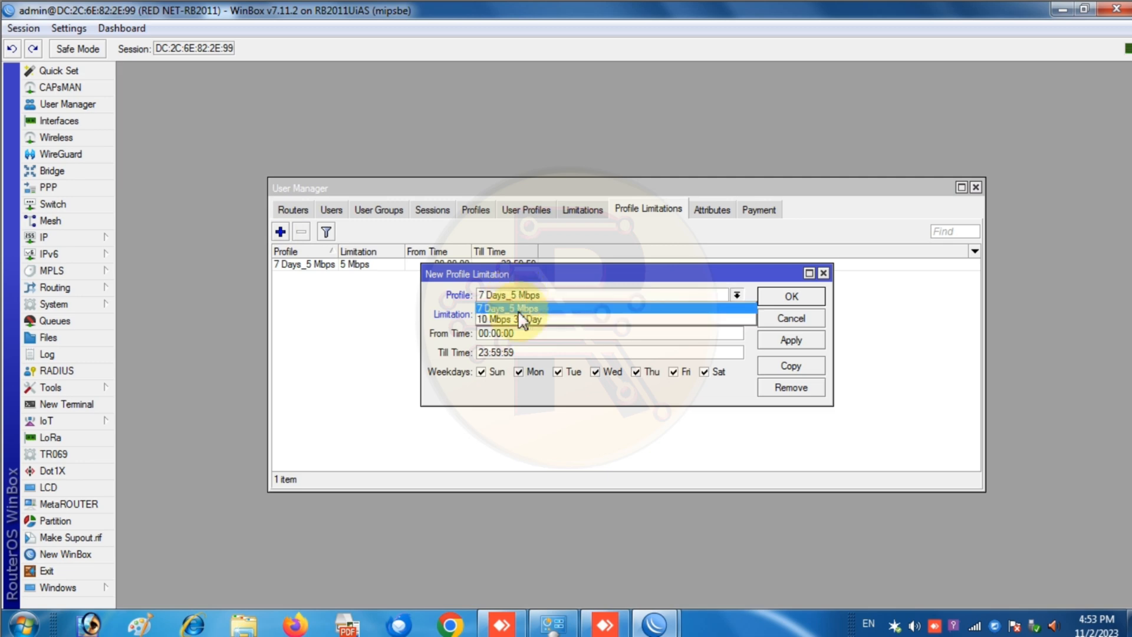
pyautogui.click(522, 332)
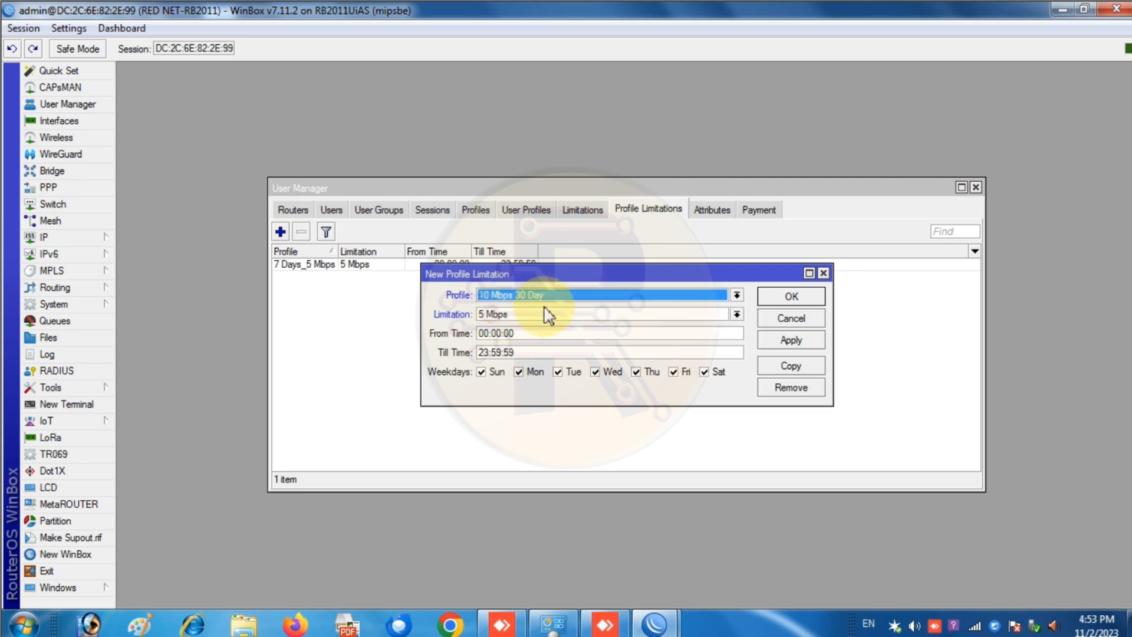
pyautogui.click(549, 316)
pyautogui.click(545, 327)
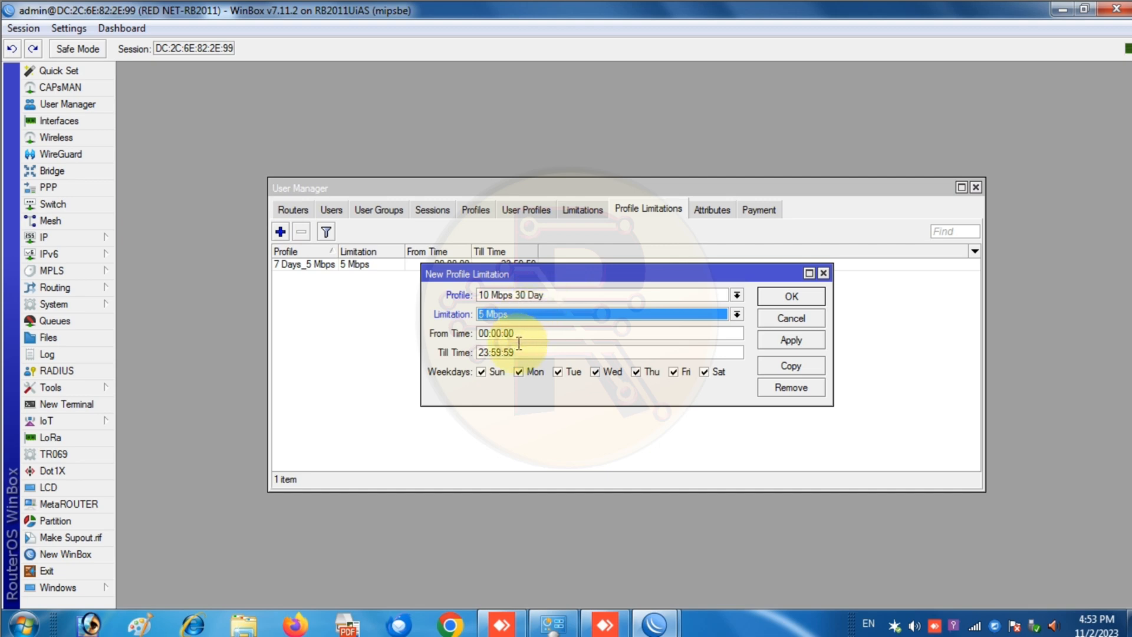
pyautogui.click(793, 342)
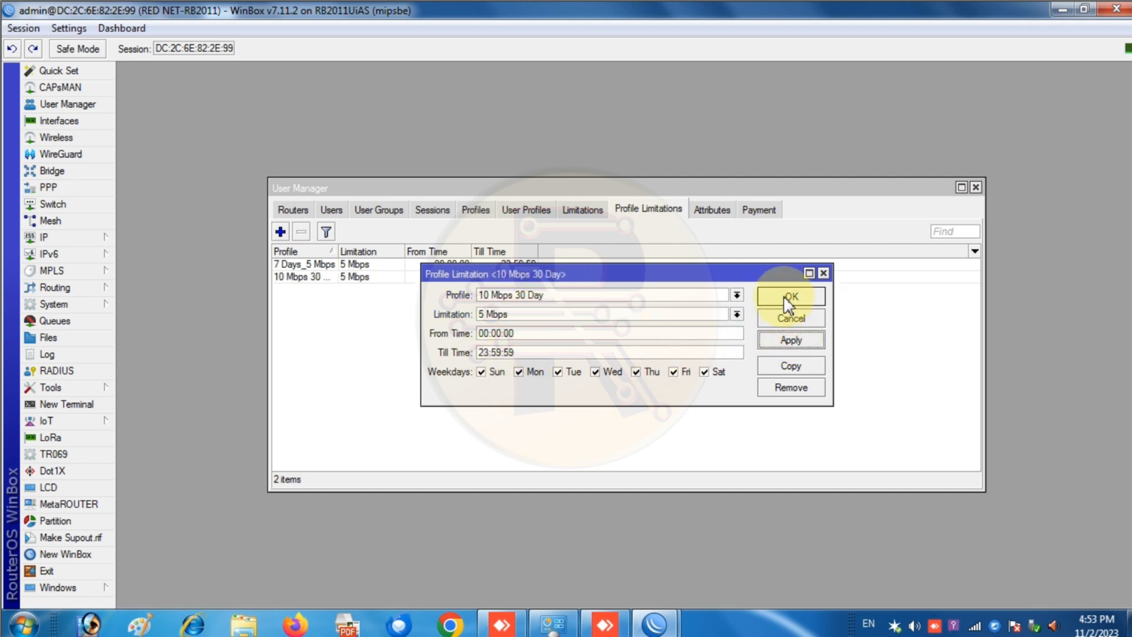
pyautogui.click(791, 296)
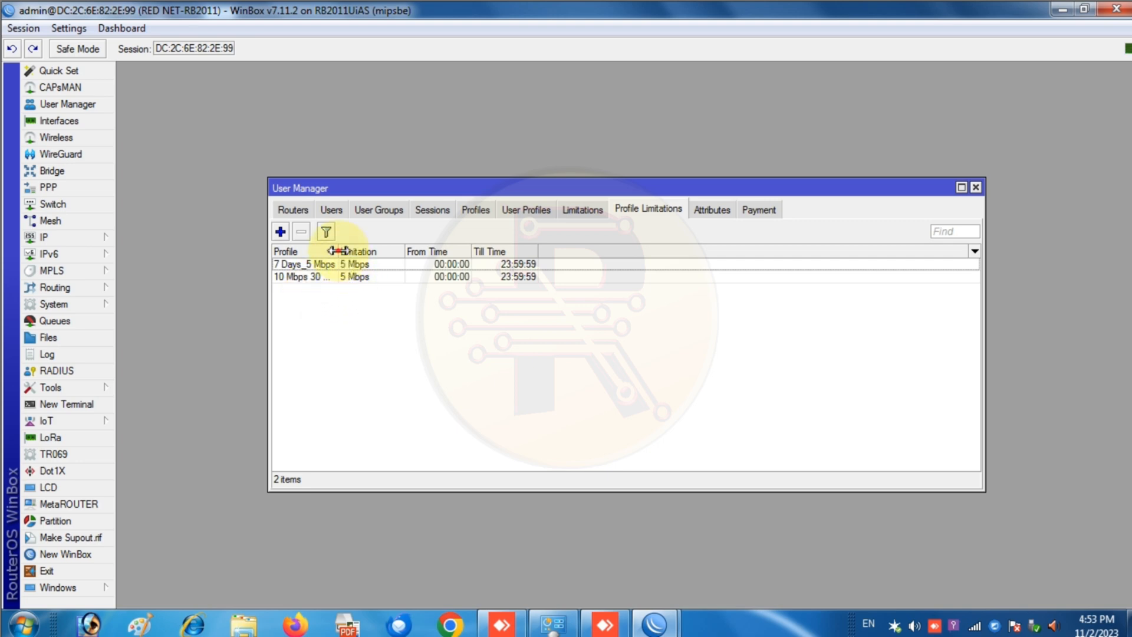
# - Widen the Profile column and begin a new speed limitation under Limitations
pyautogui.moveTo(340, 250); pyautogui.dragTo(408, 250)
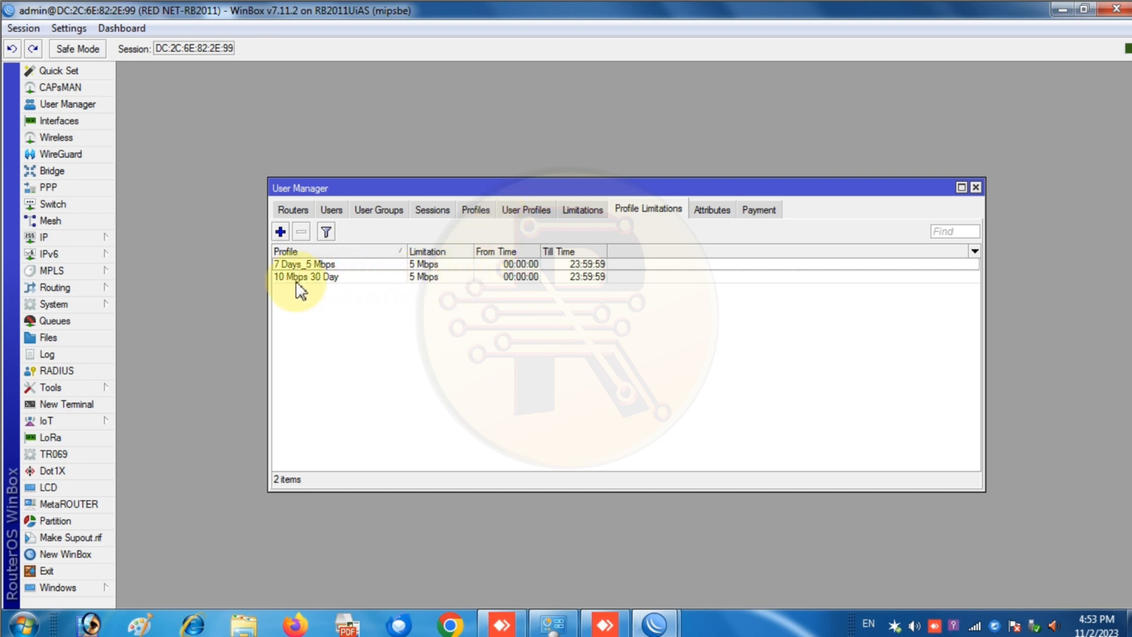
pyautogui.click(527, 212)
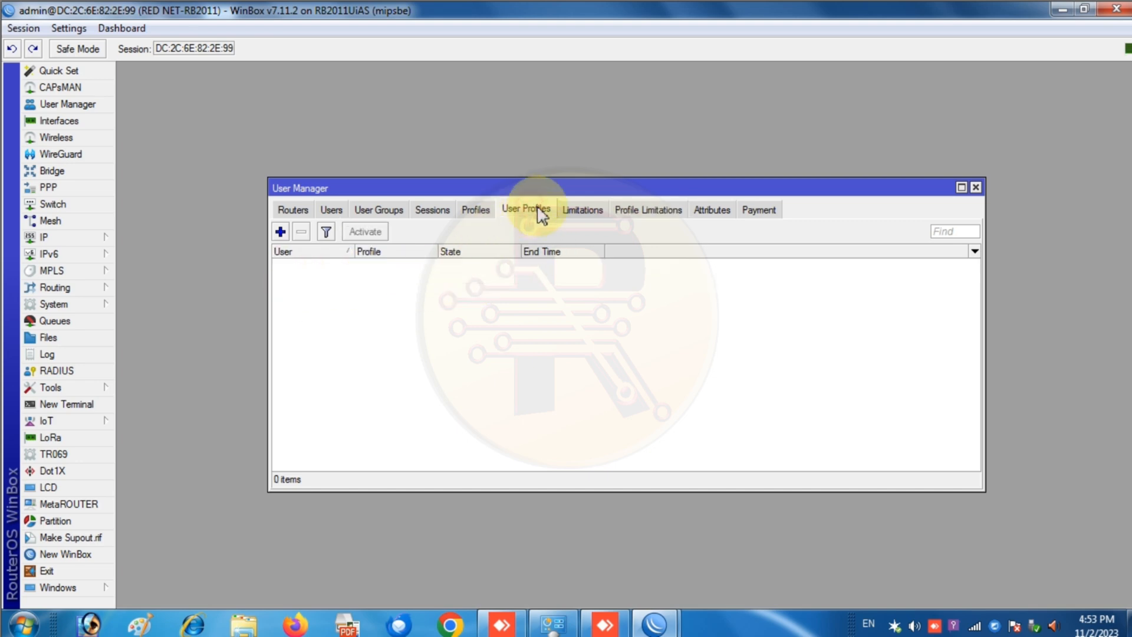
pyautogui.click(583, 210)
pyautogui.click(280, 232)
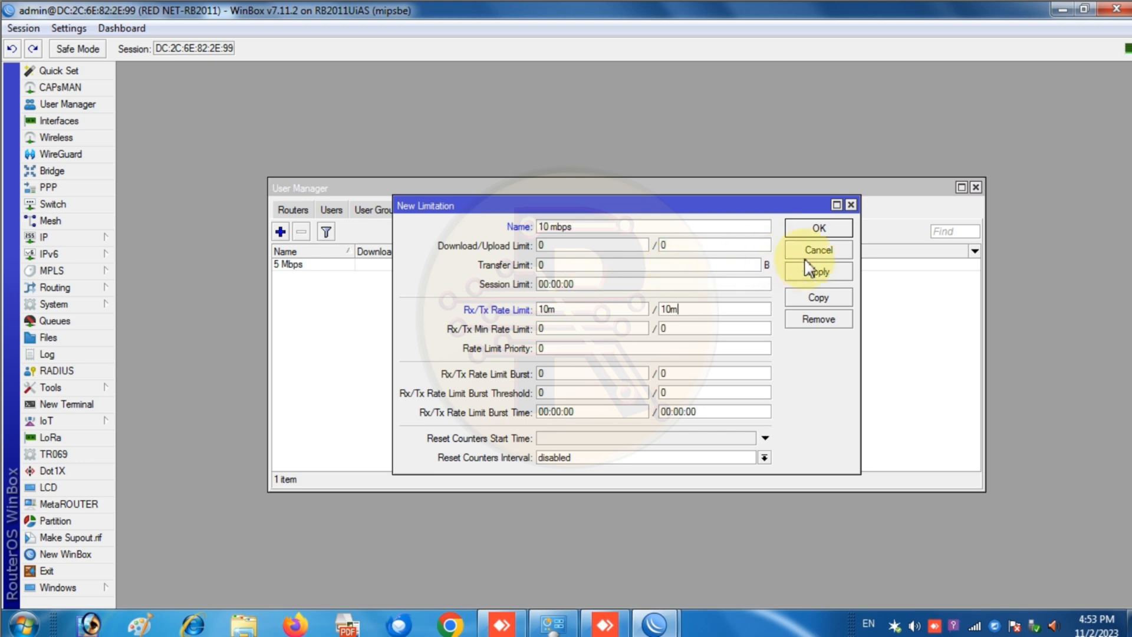
# - Save the 10 mbps limitation with 10M Rx/Tx rates and return to Profile Limitations
pyautogui.click(817, 270)
pyautogui.click(819, 227)
pyautogui.click(649, 208)
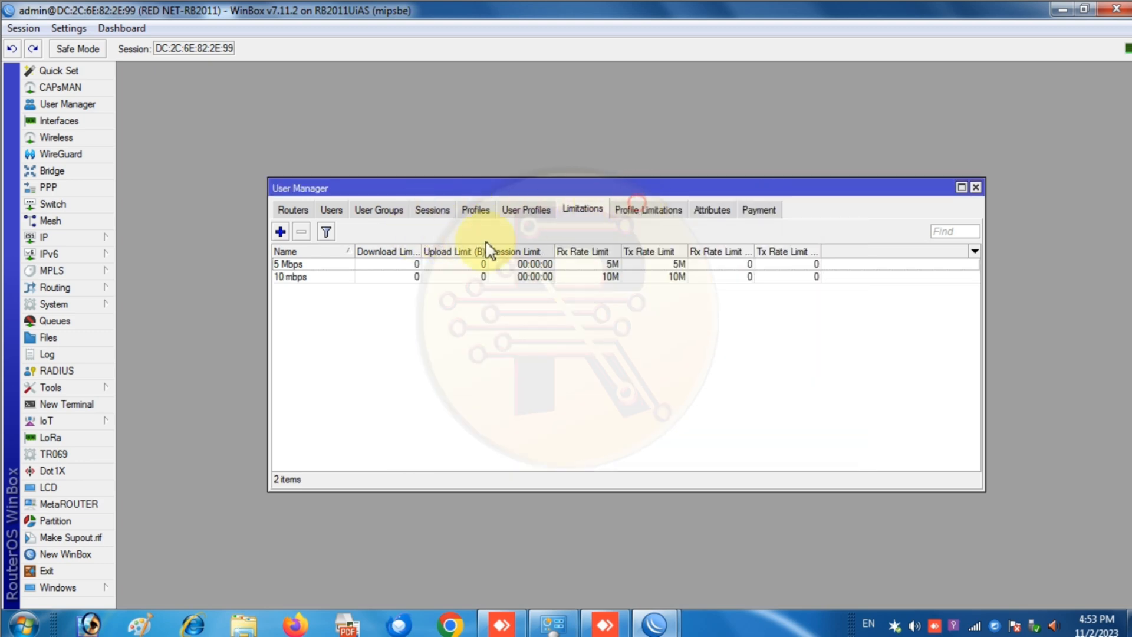
# - Rebind the 10 Mbps 30 Day profile from the 5 Mbps limitation to 10 mbps
pyautogui.click(318, 277)
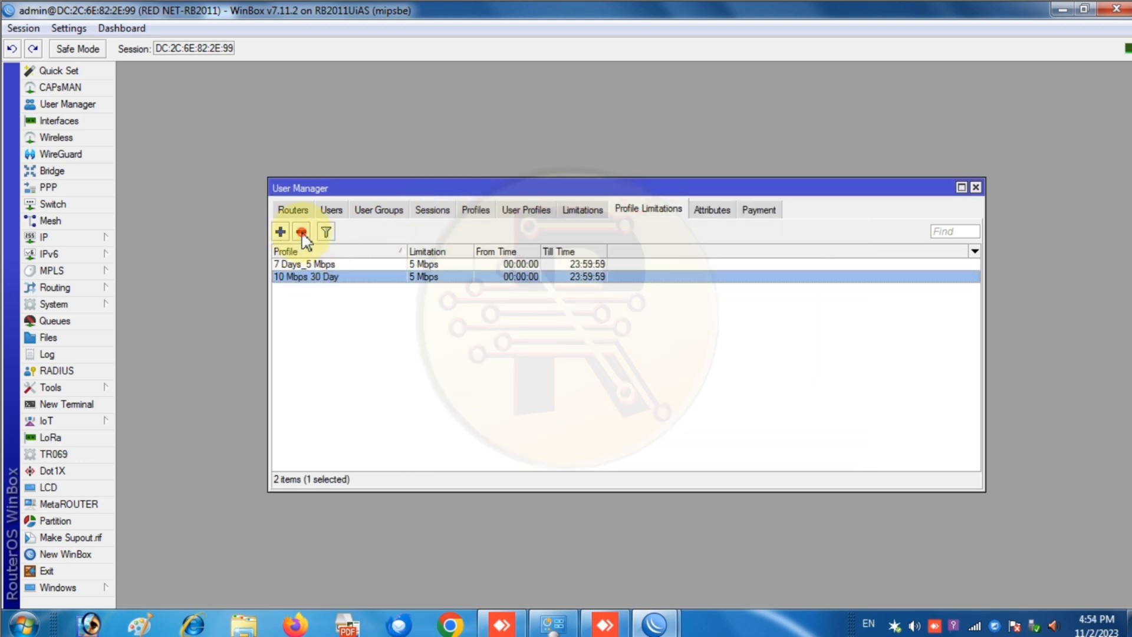
pyautogui.click(301, 231)
pyautogui.click(281, 232)
pyautogui.click(716, 297)
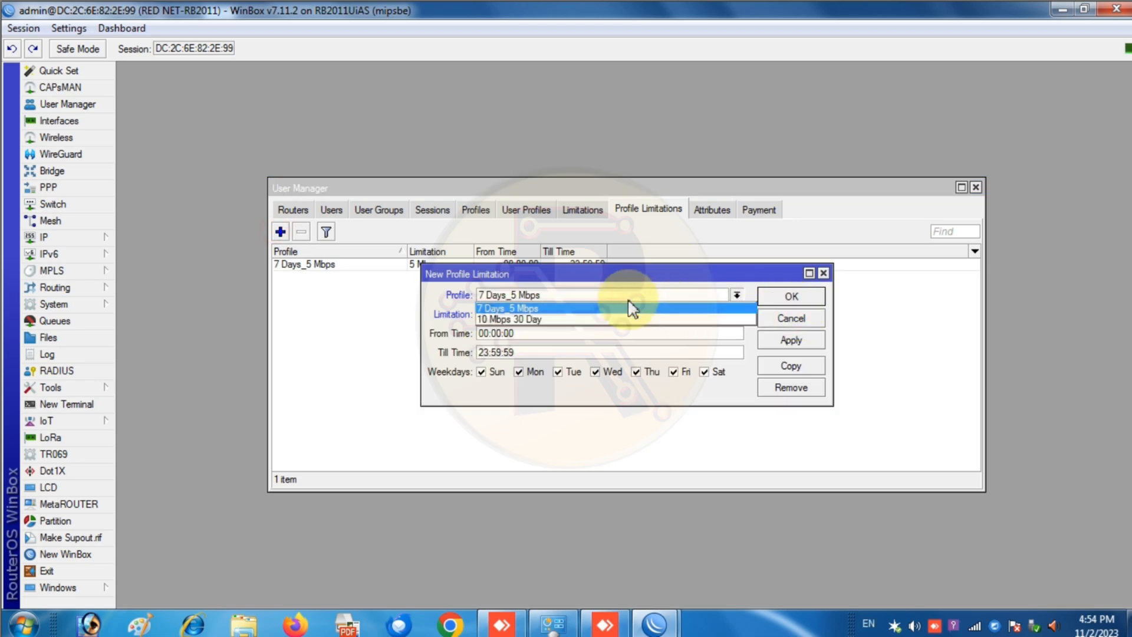
pyautogui.click(560, 321)
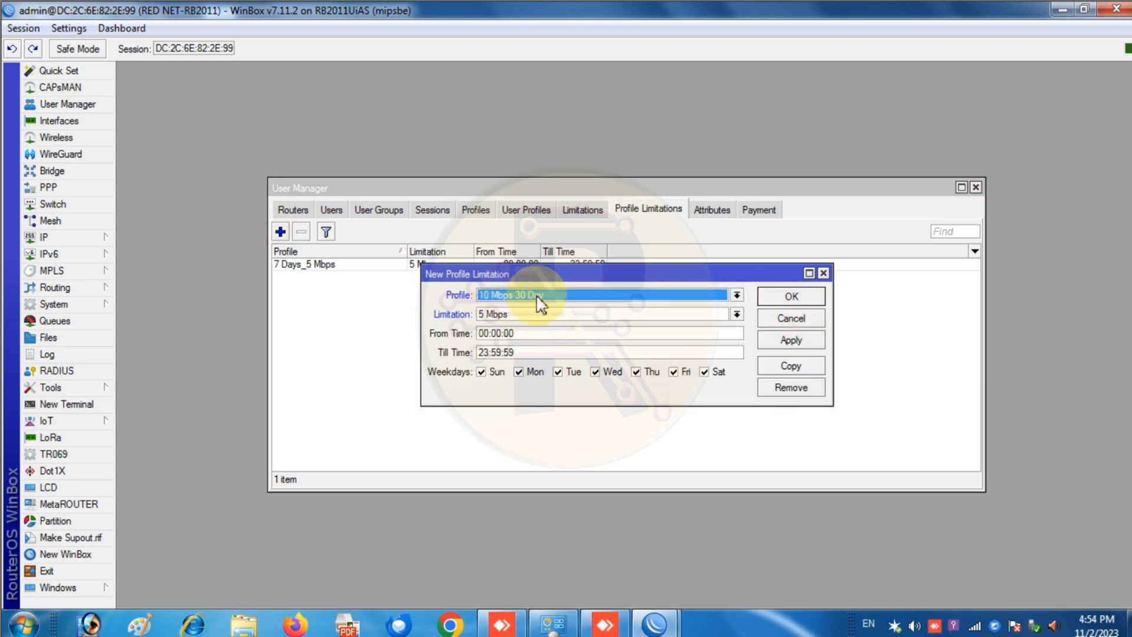
pyautogui.click(529, 313)
pyautogui.click(513, 340)
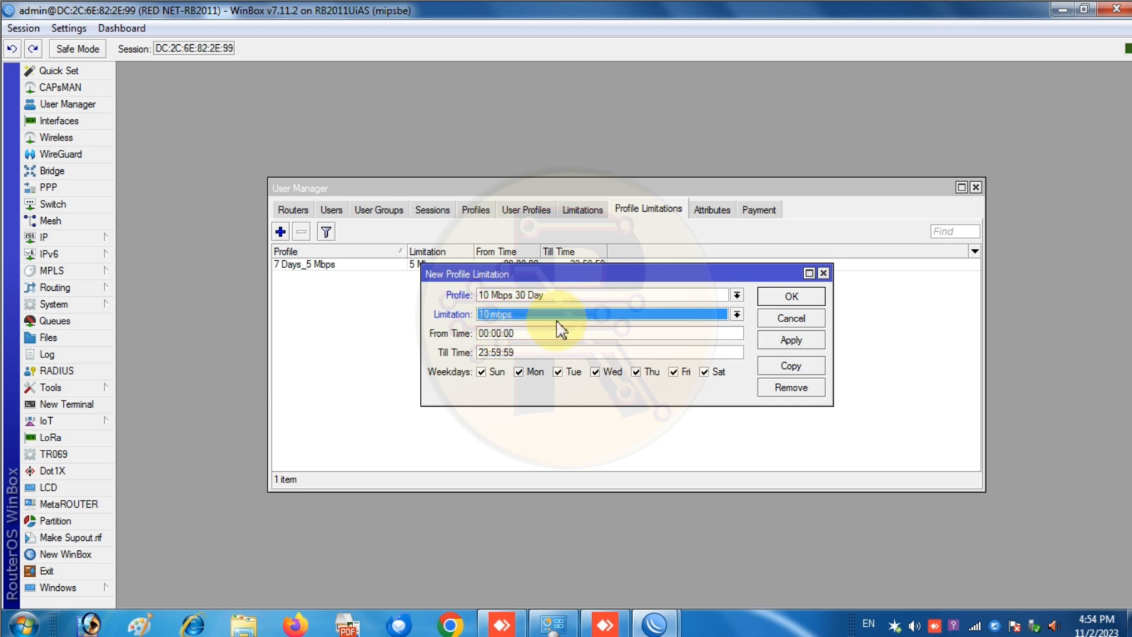
pyautogui.click(790, 341)
pyautogui.click(775, 298)
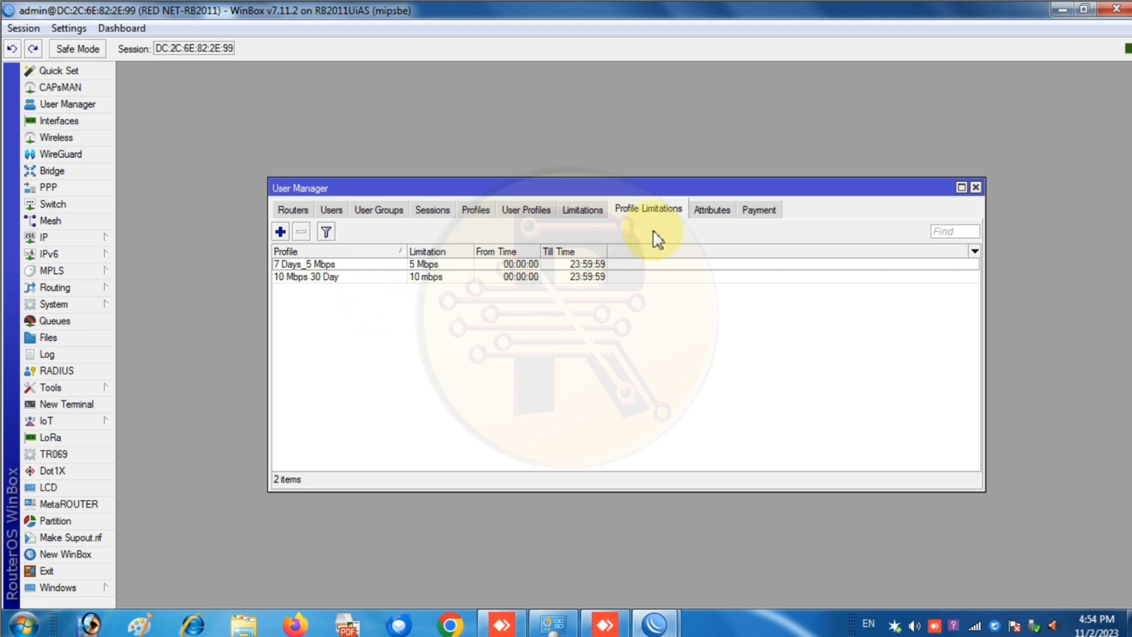
pyautogui.click(330, 211)
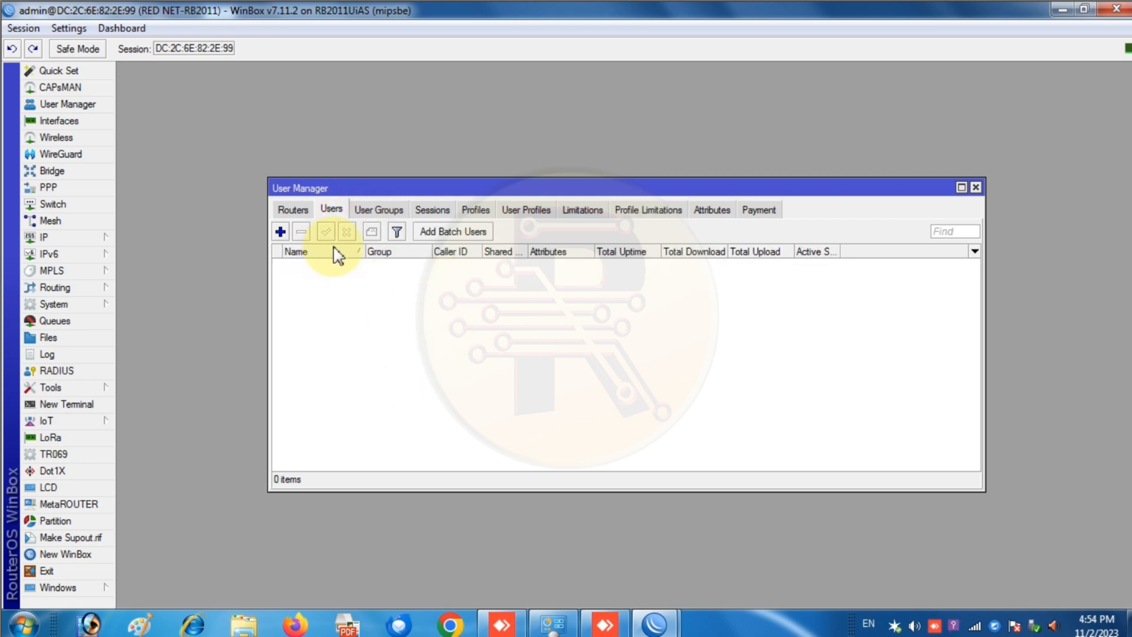
# - Create user demo with a password and Caller ID set to bind, then save it
pyautogui.click(280, 232)
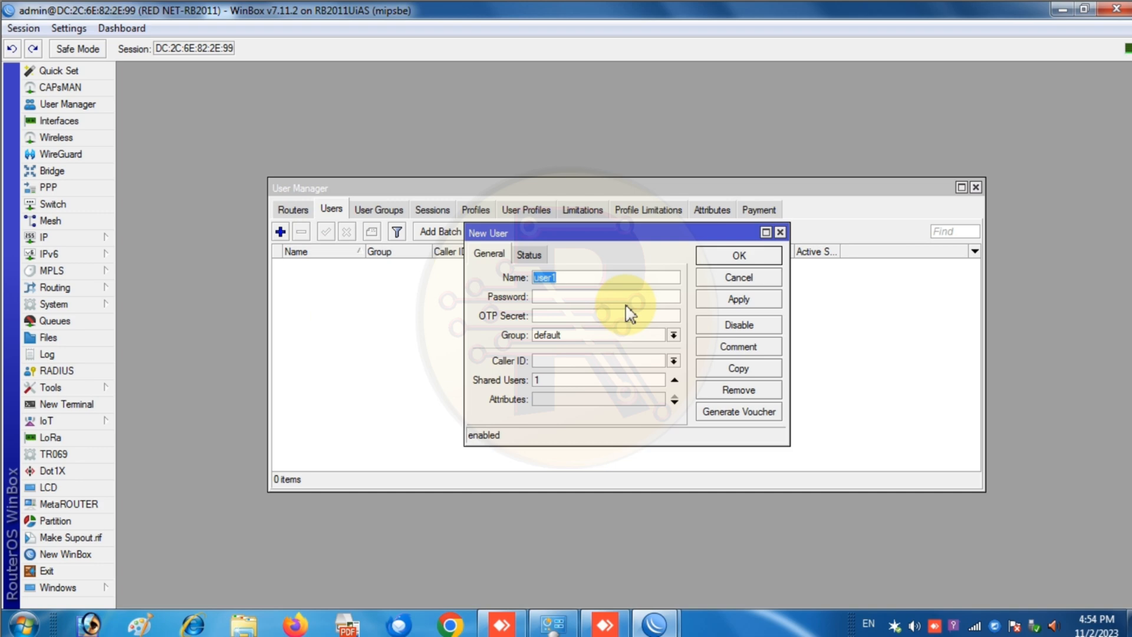
pyautogui.write('demo')
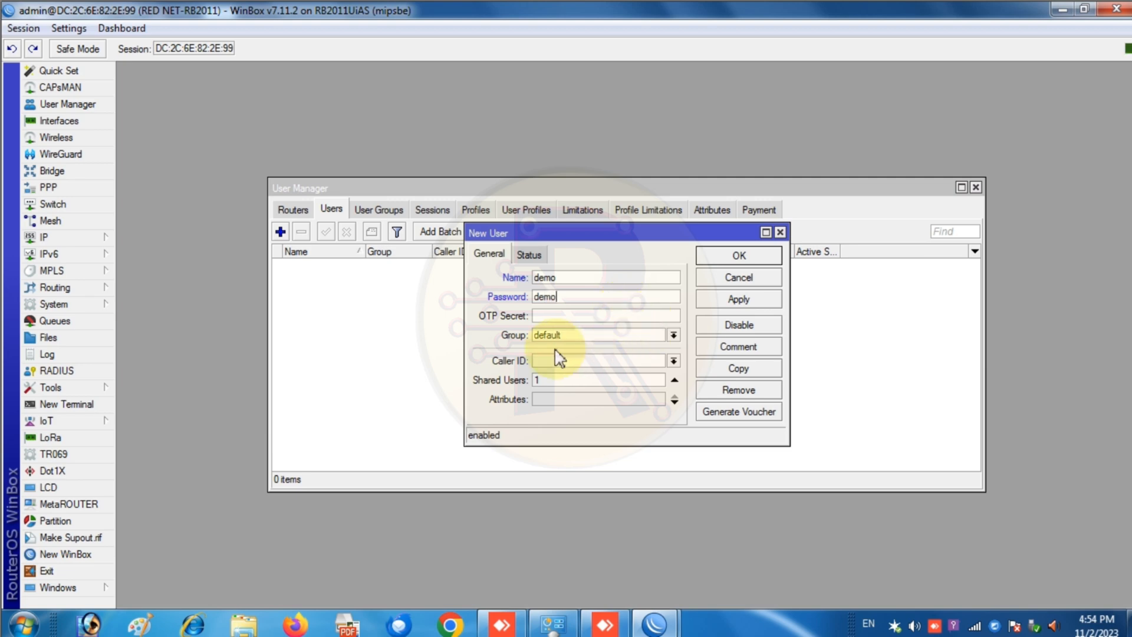
pyautogui.click(673, 361)
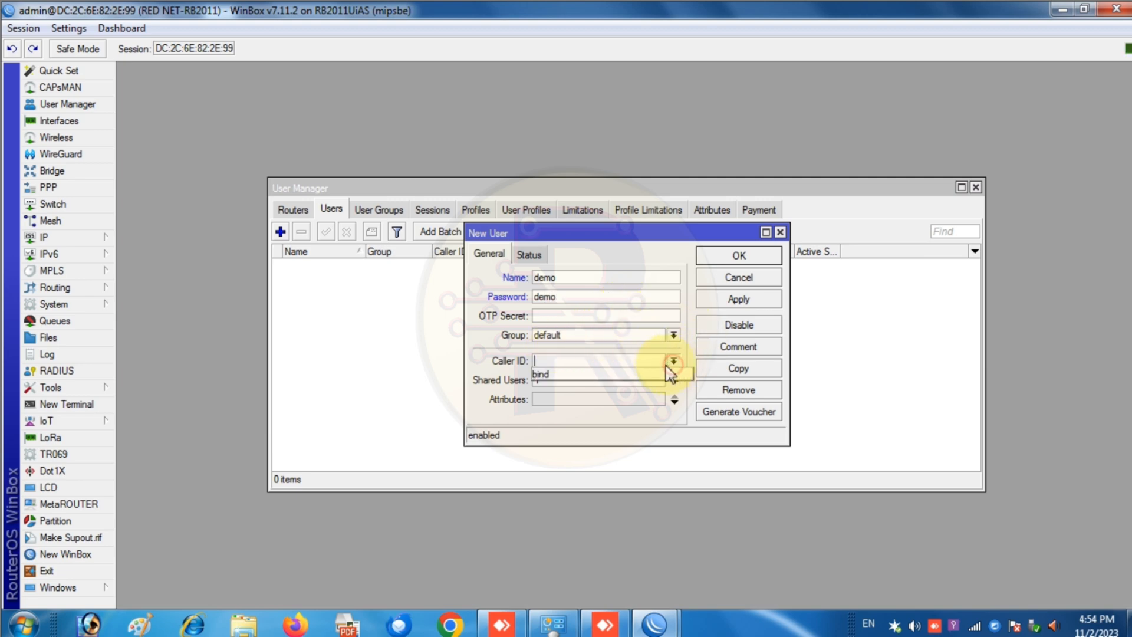
pyautogui.click(518, 368)
pyautogui.click(582, 362)
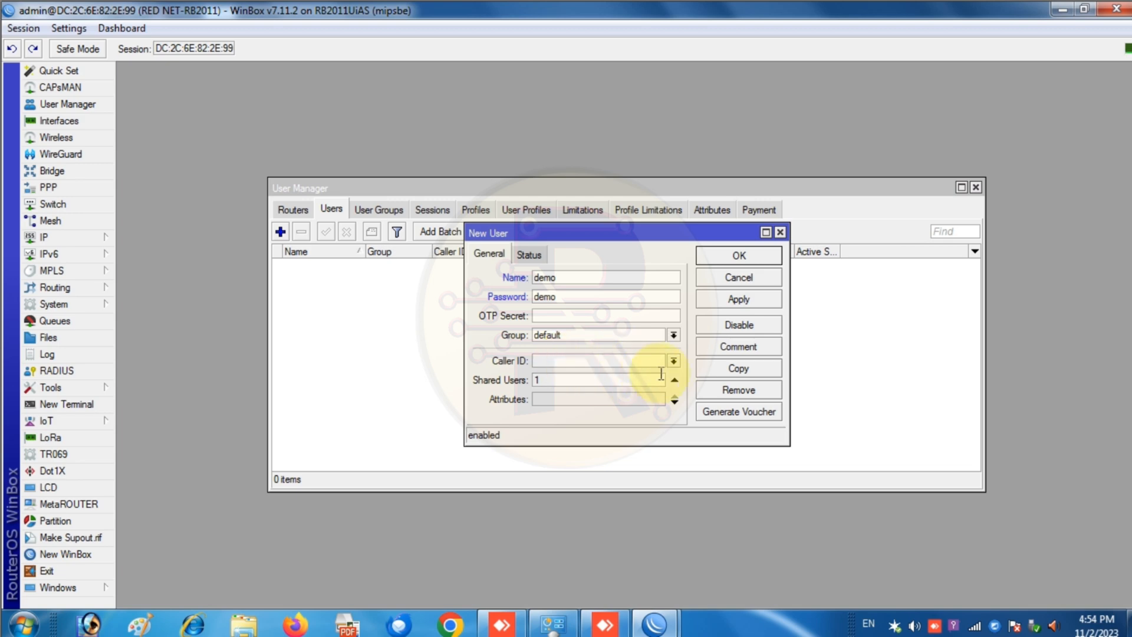
pyautogui.click(673, 361)
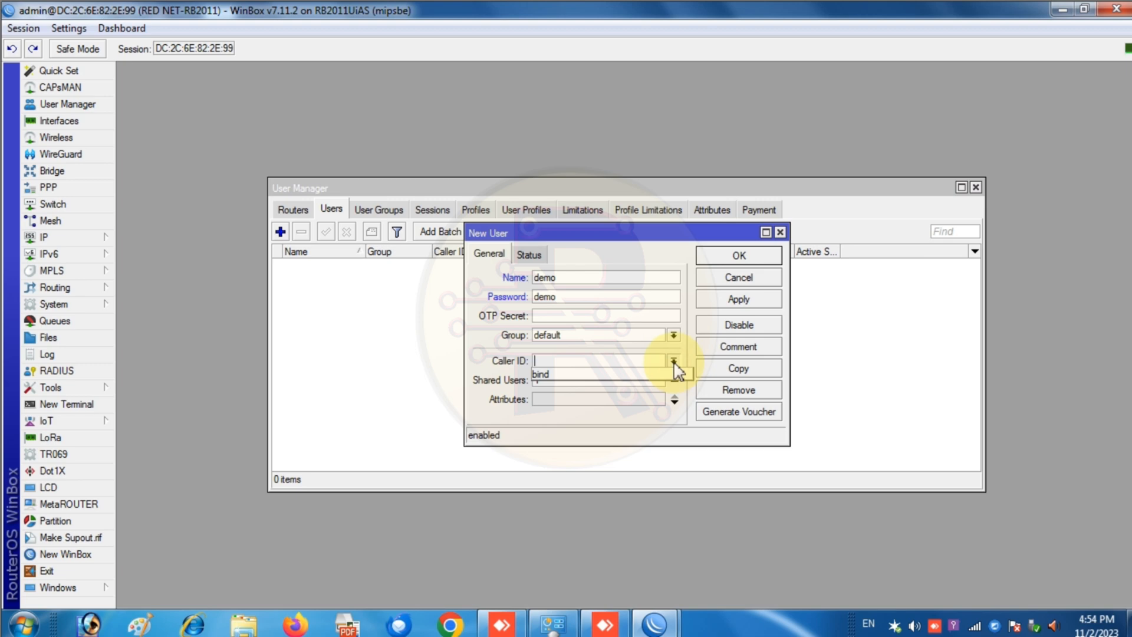
pyautogui.click(576, 376)
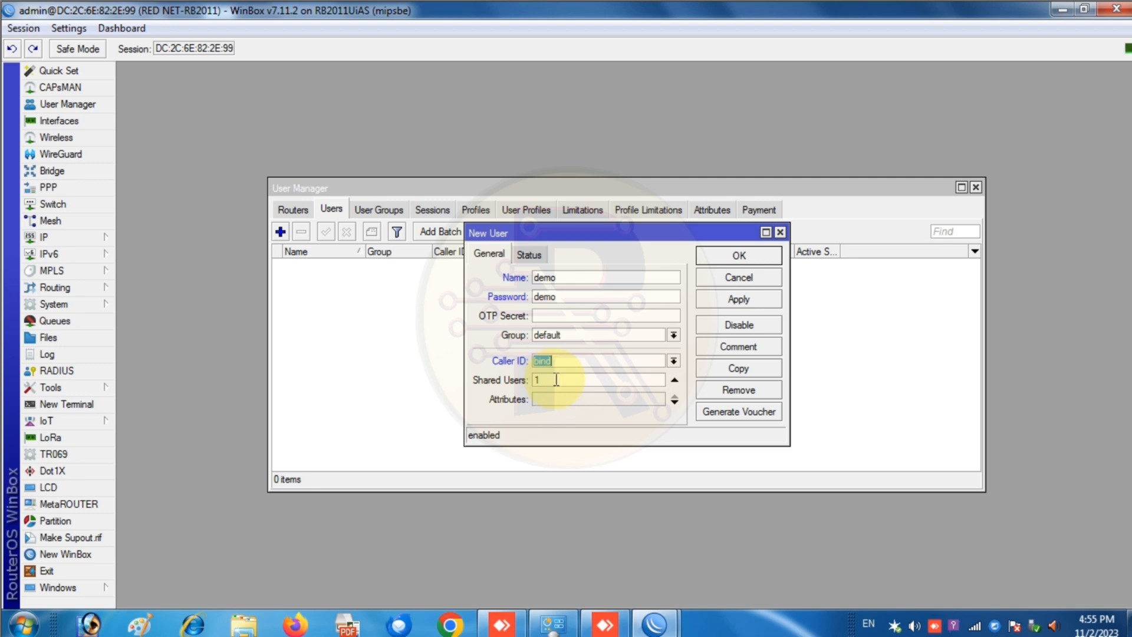
pyautogui.click(740, 299)
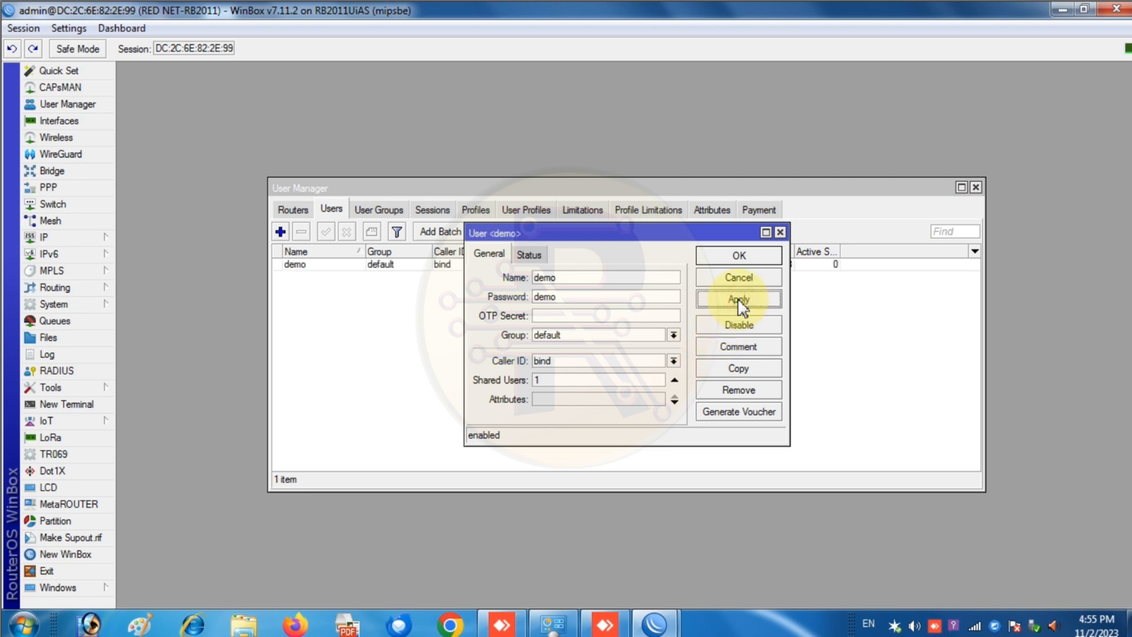
pyautogui.click(531, 256)
pyautogui.click(491, 254)
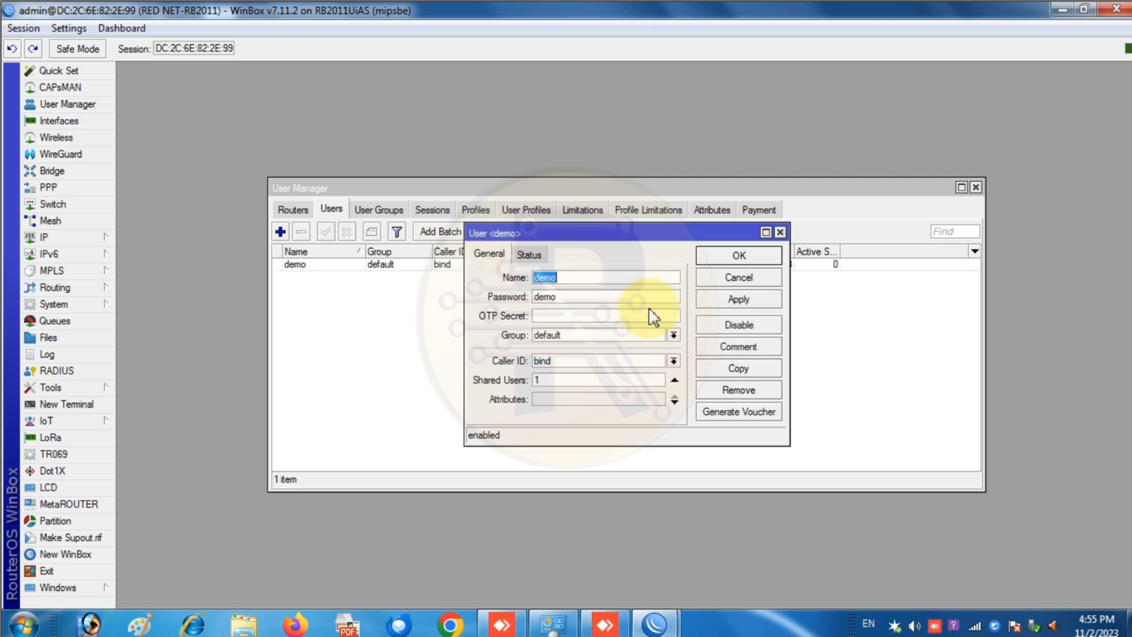
pyautogui.click(714, 257)
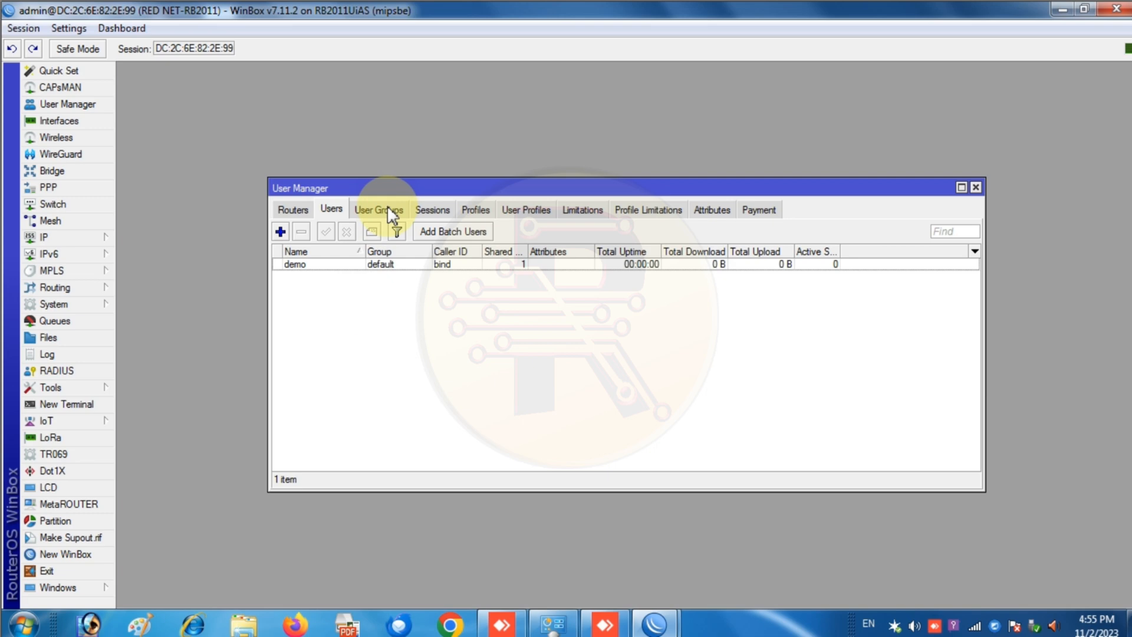
# - Start a new Internet connection setup from Network and Sharing Center
pyautogui.click(558, 629)
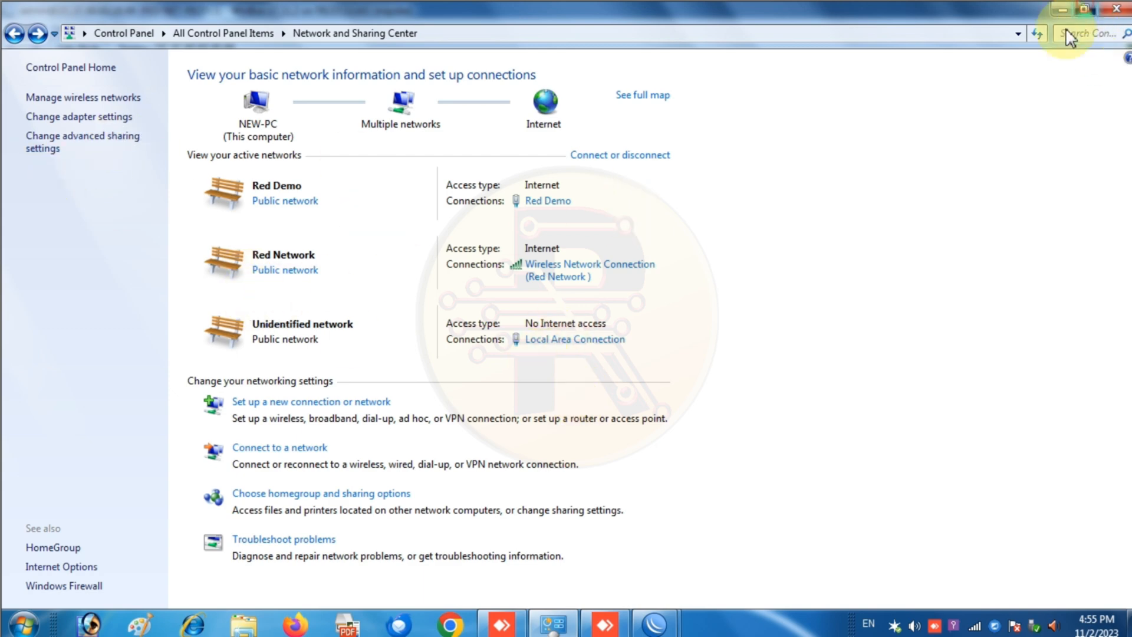
pyautogui.click(1084, 9)
pyautogui.moveTo(569, 83); pyautogui.dragTo(604, 127)
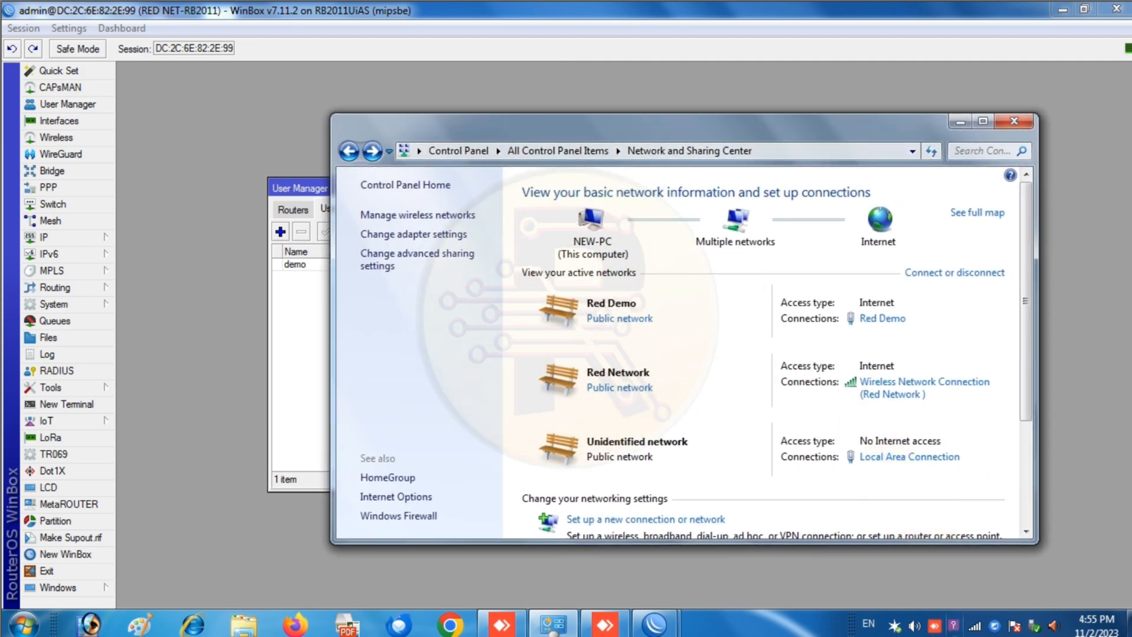
pyautogui.click(658, 522)
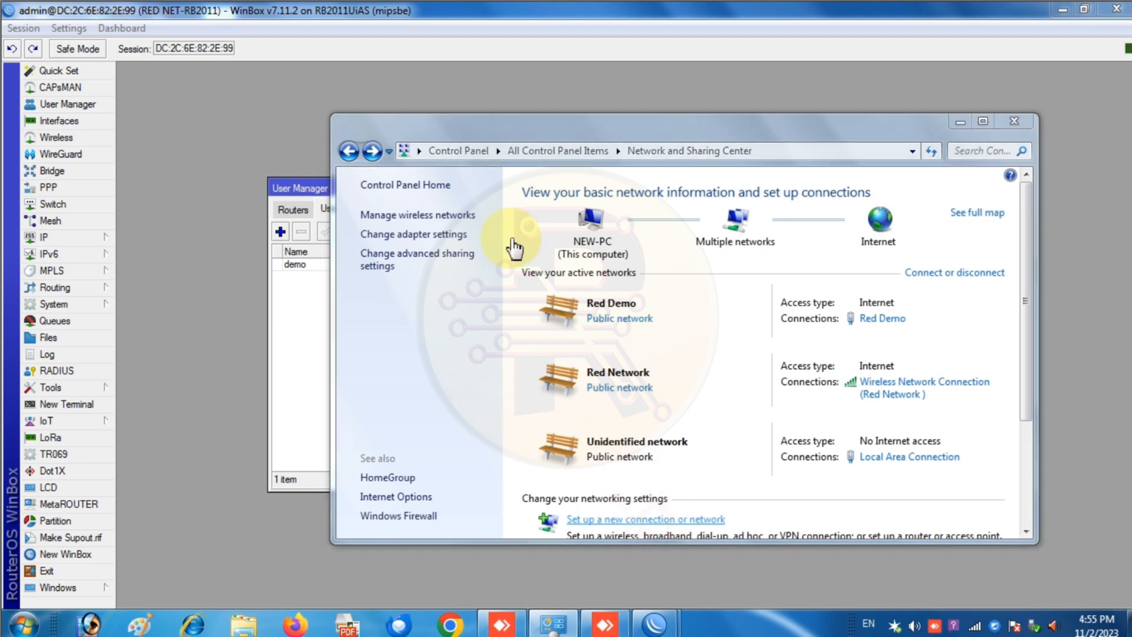
pyautogui.click(726, 472)
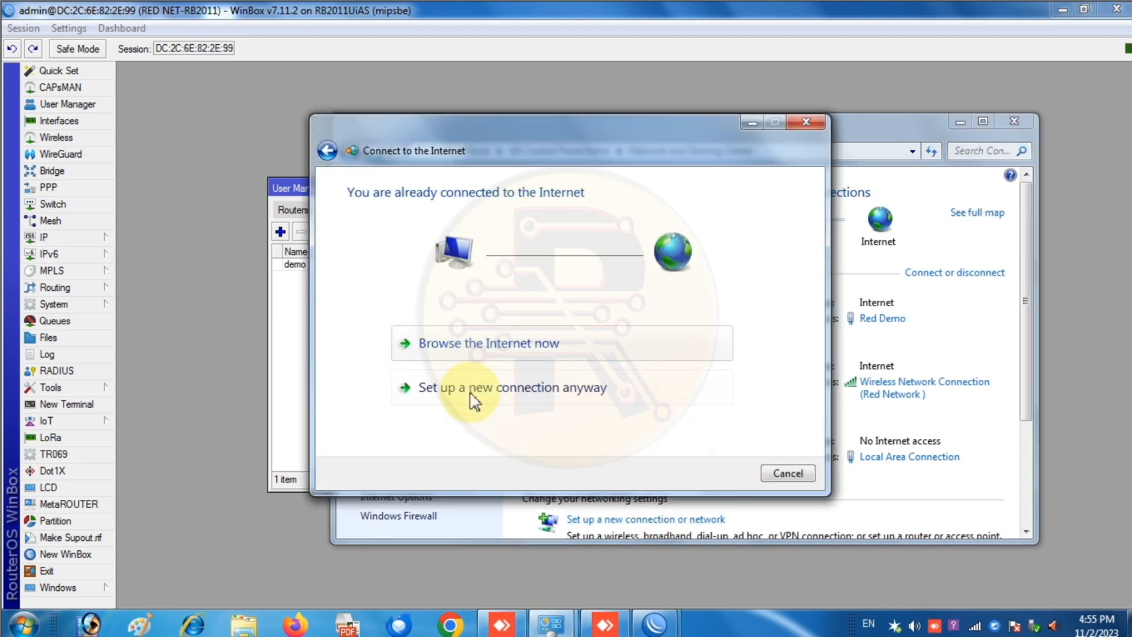
pyautogui.click(474, 389)
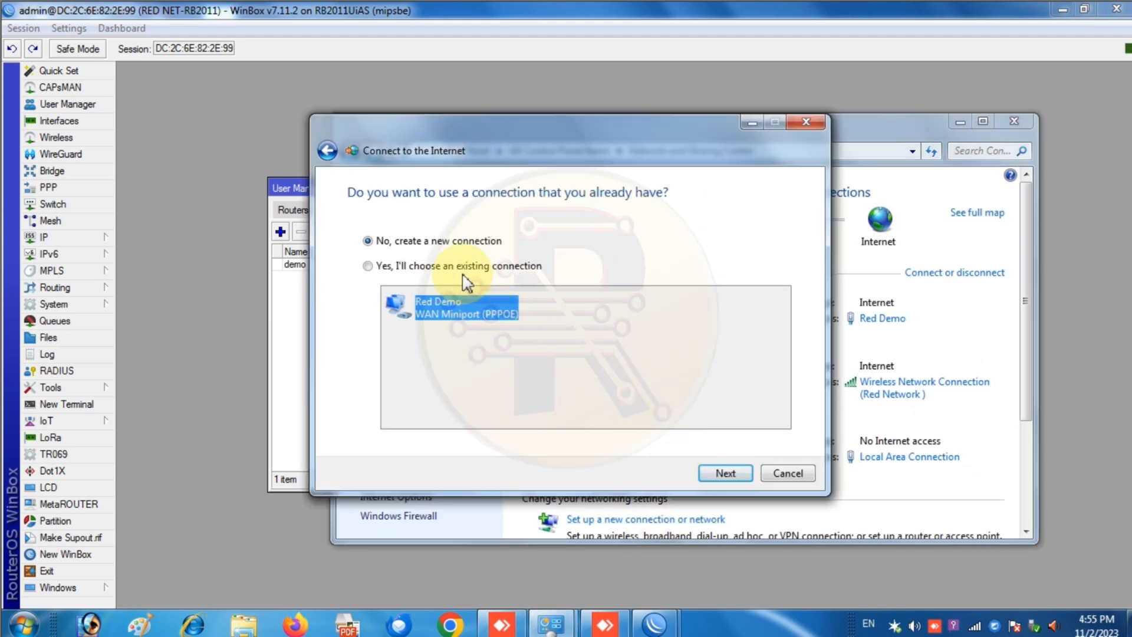
pyautogui.click(725, 472)
# - Dial a broadband PPPoE connection with the demo user's credentials; it fails with error 813
pyautogui.click(437, 300)
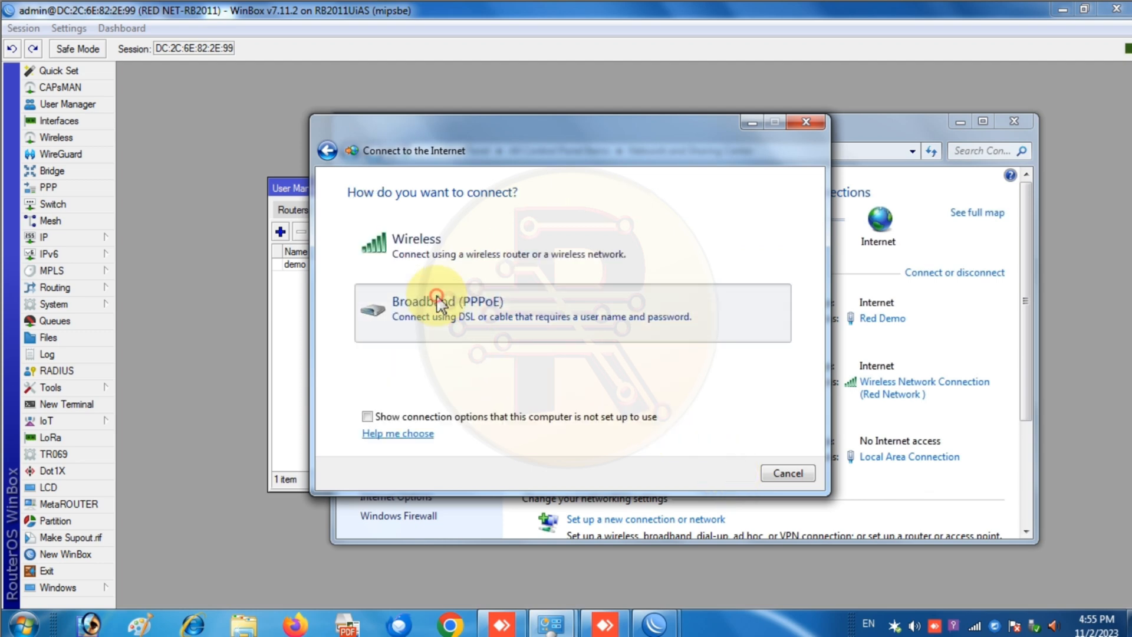
pyautogui.write('de')
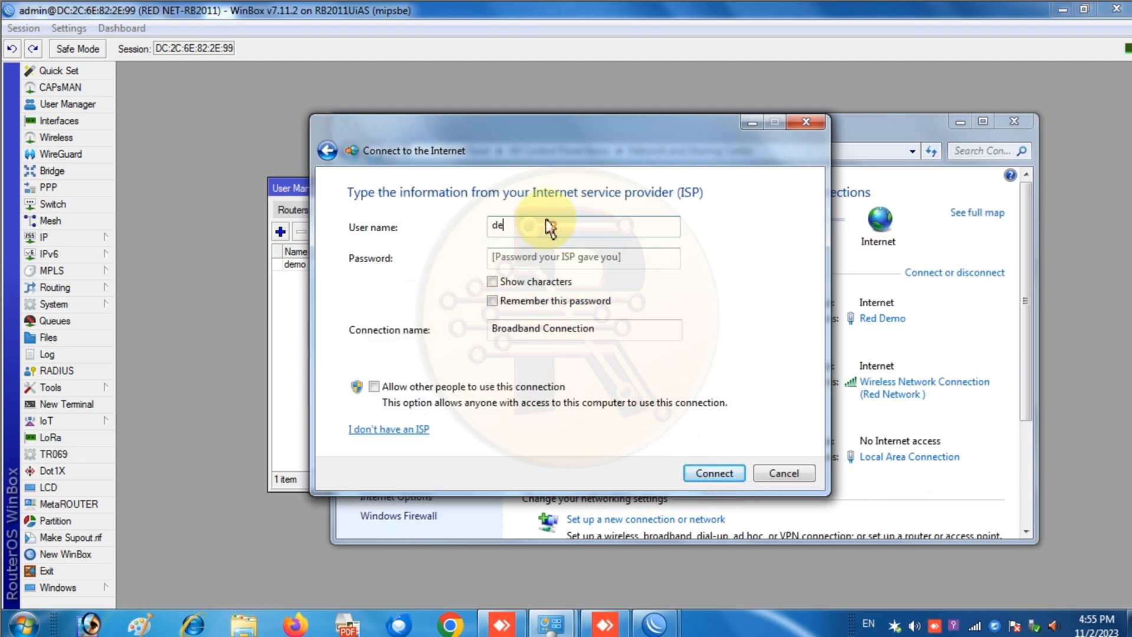
pyautogui.write('d')
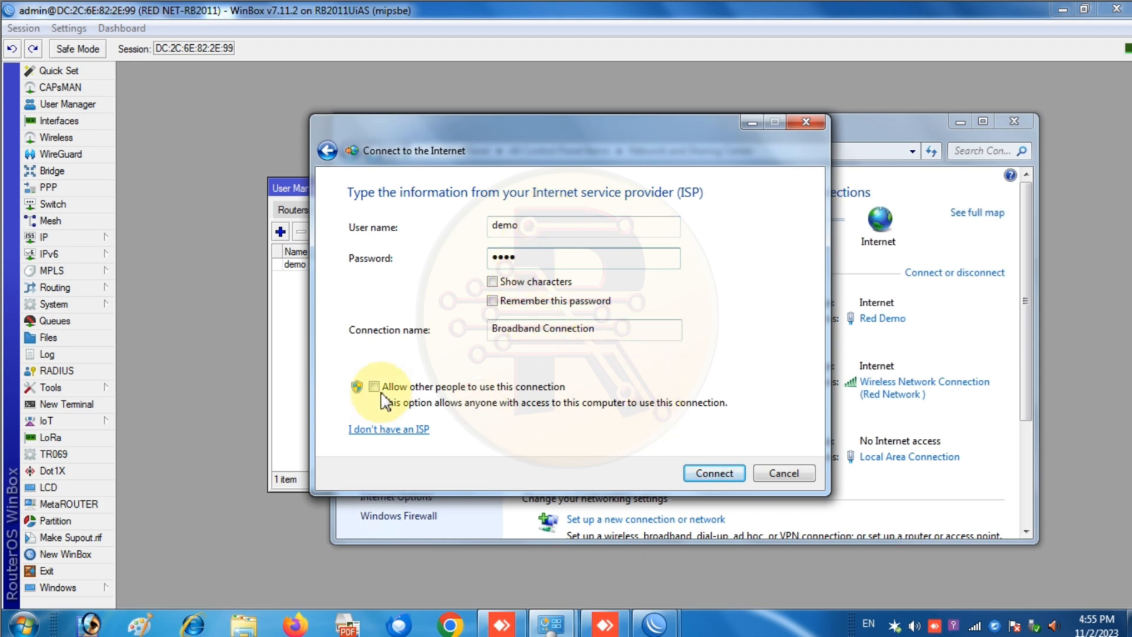
pyautogui.click(492, 282)
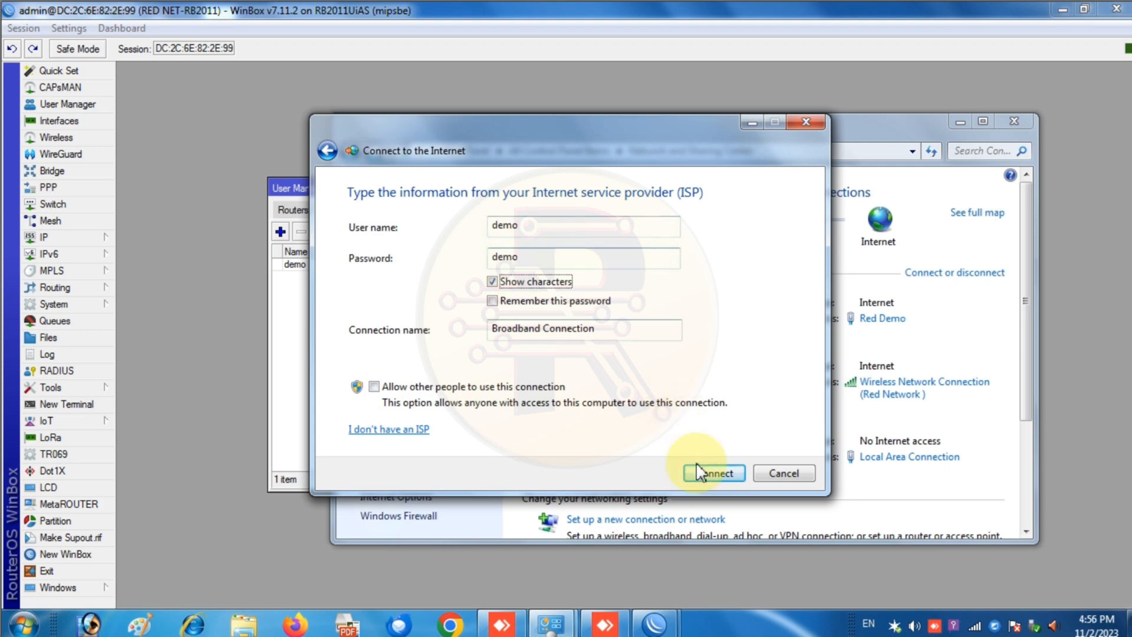
pyautogui.click(714, 473)
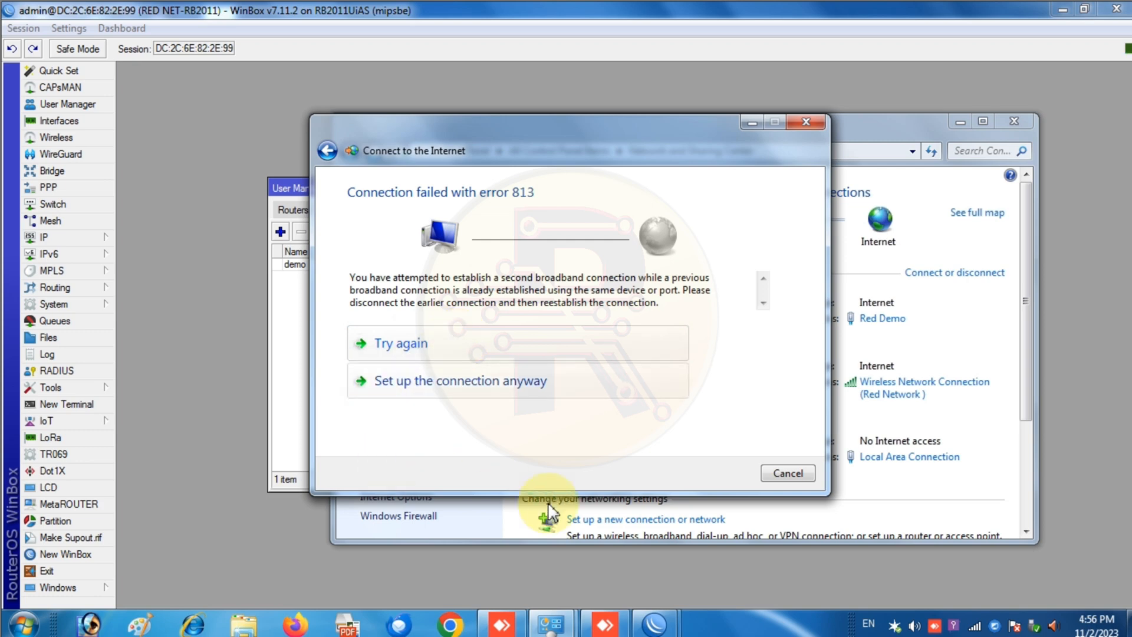
pyautogui.click(74, 180)
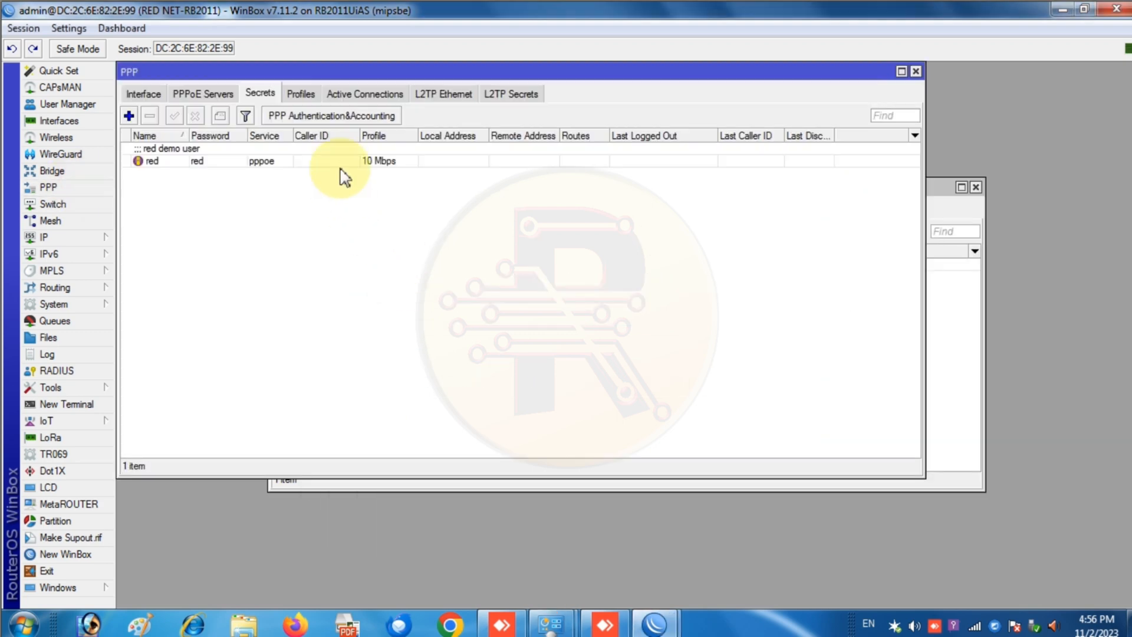
# - Check the active PPP connections and the Windows connection error
pyautogui.click(365, 93)
pyautogui.click(212, 159)
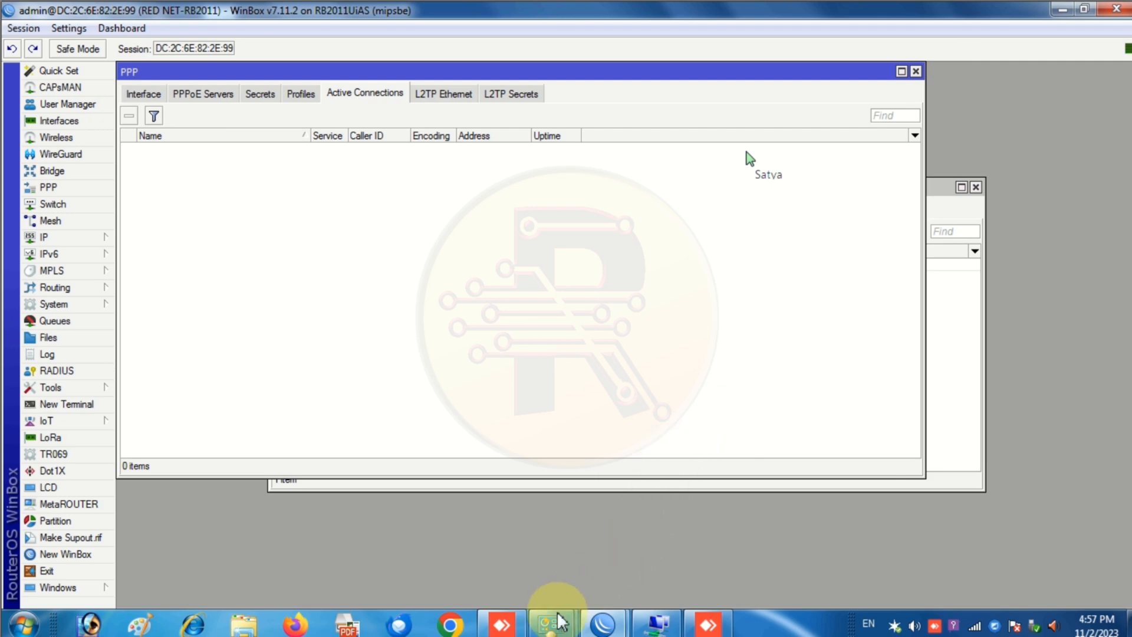
pyautogui.moveTo(540, 629)
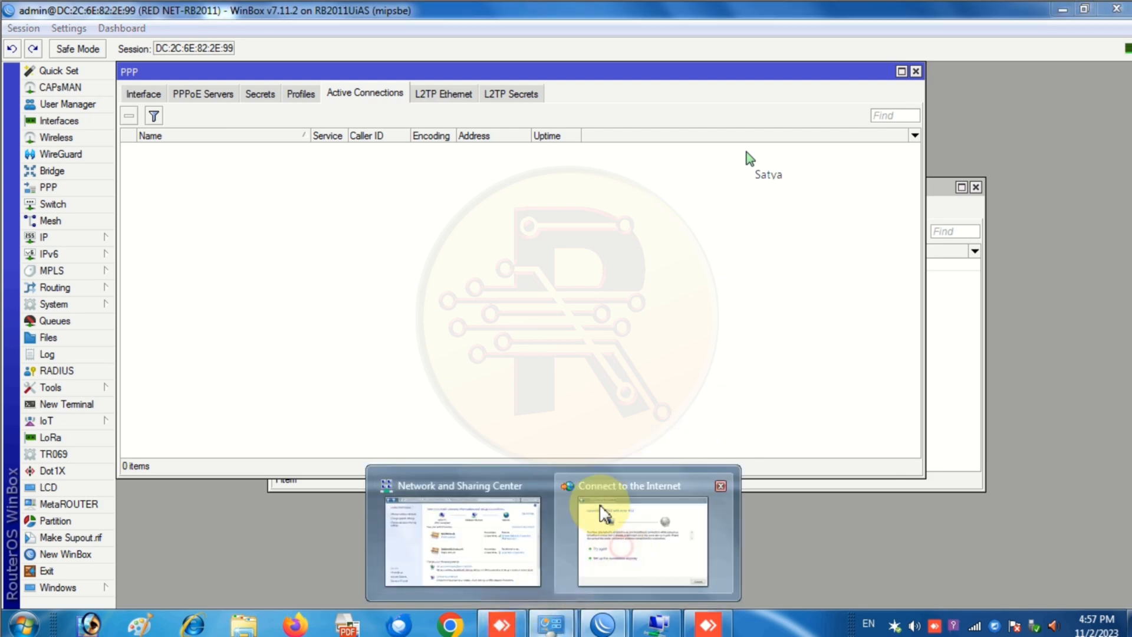
pyautogui.click(589, 446)
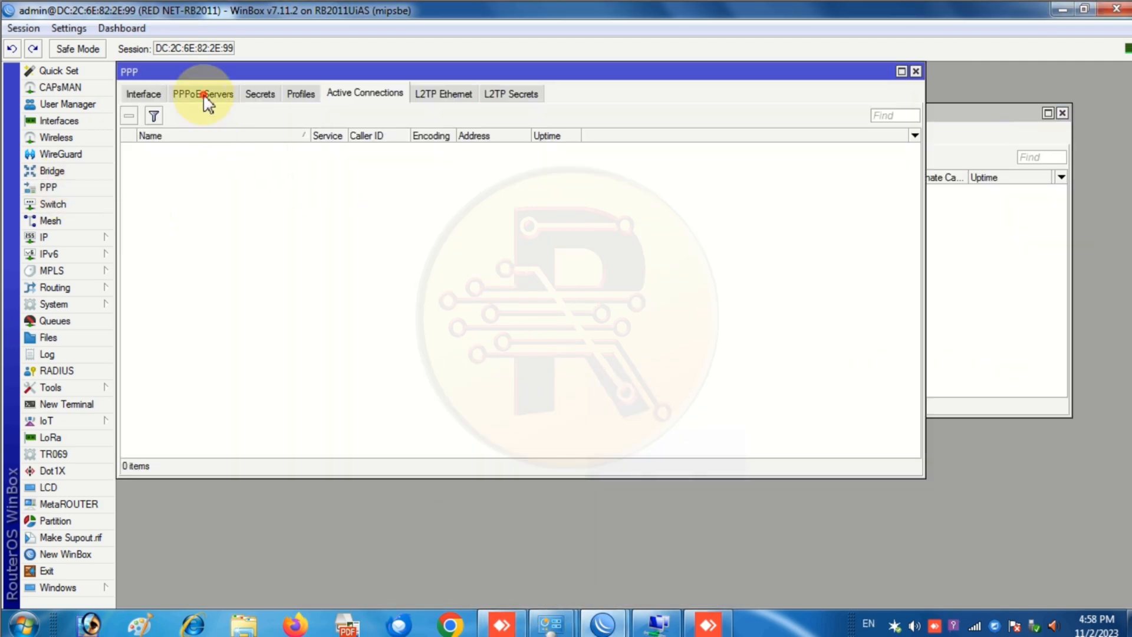
# - Enable Use Radius and Accounting for PPP authentication, then close the PPP window
pyautogui.click(204, 99)
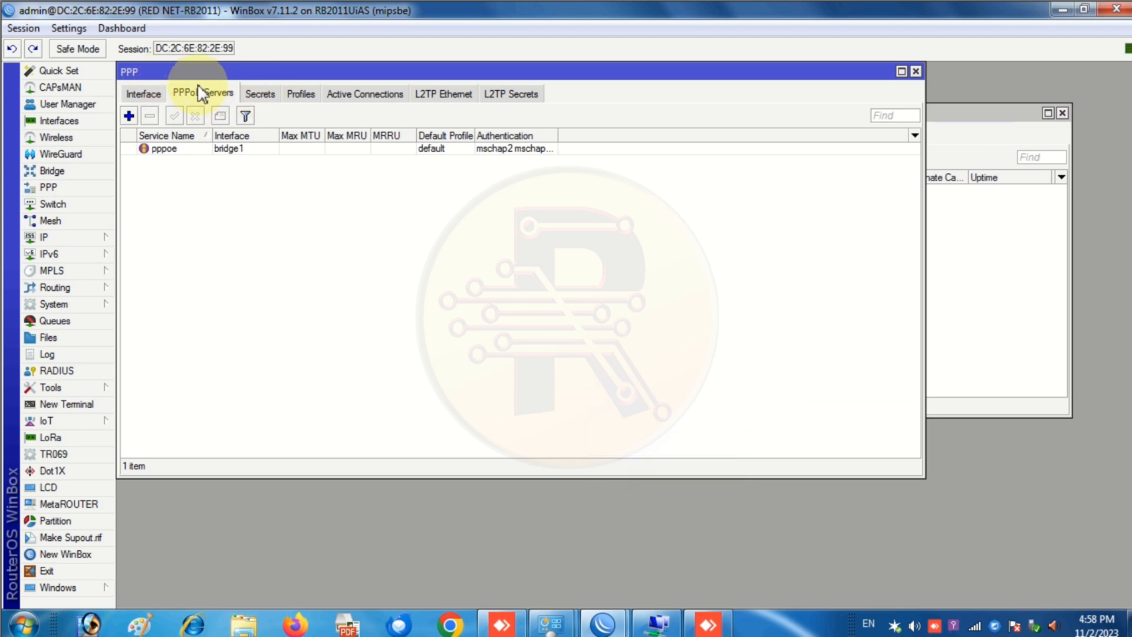
pyautogui.click(258, 93)
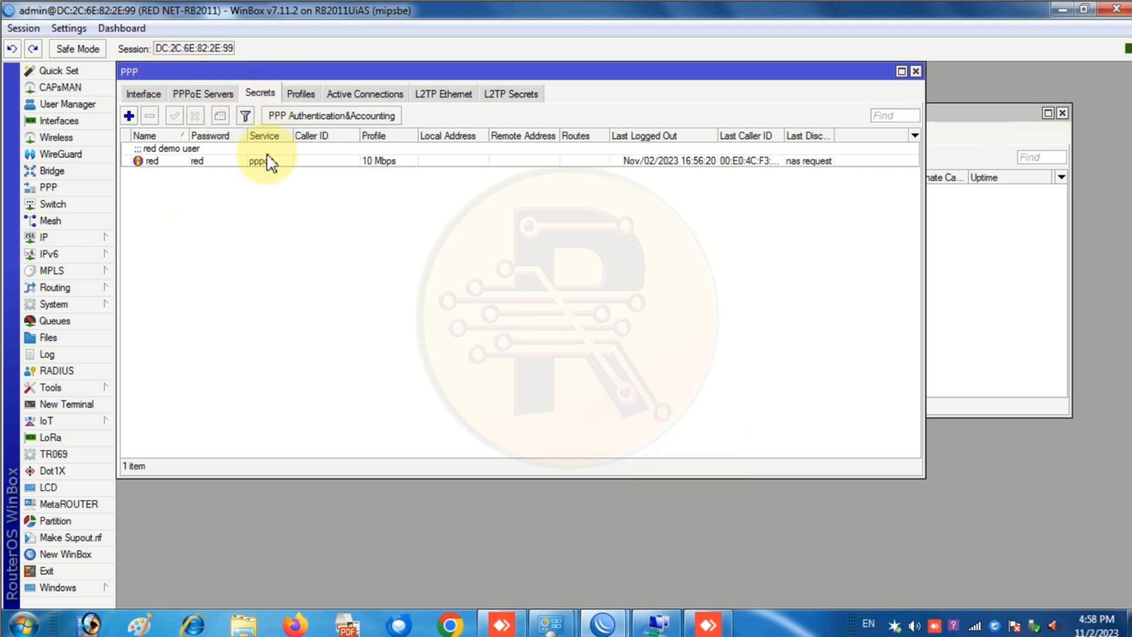
pyautogui.click(303, 115)
pyautogui.click(550, 310)
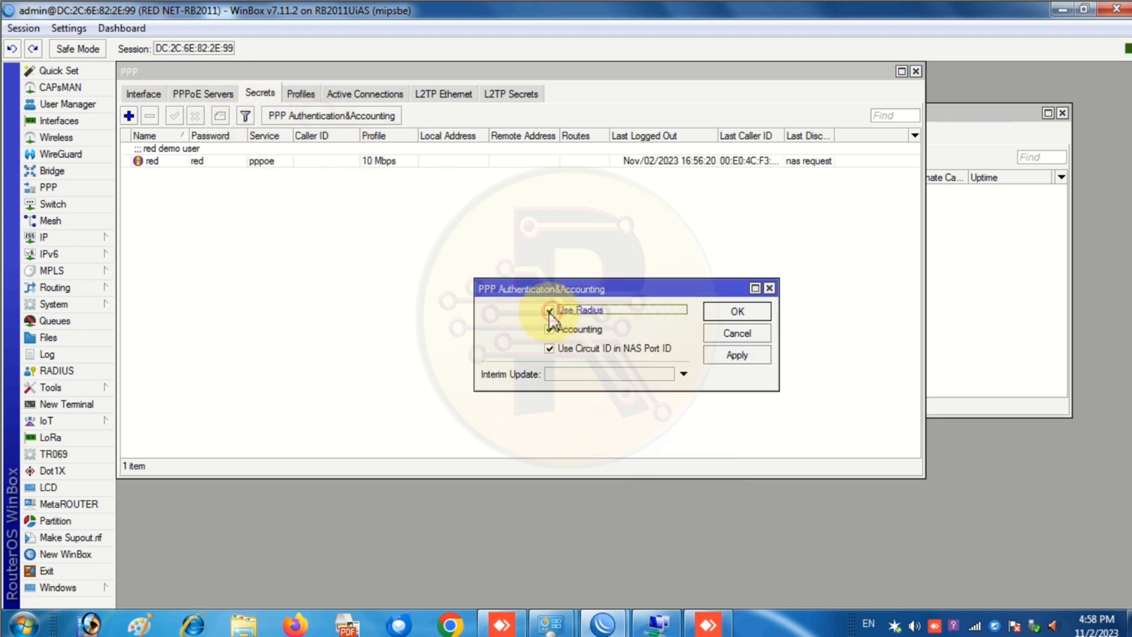
pyautogui.click(754, 356)
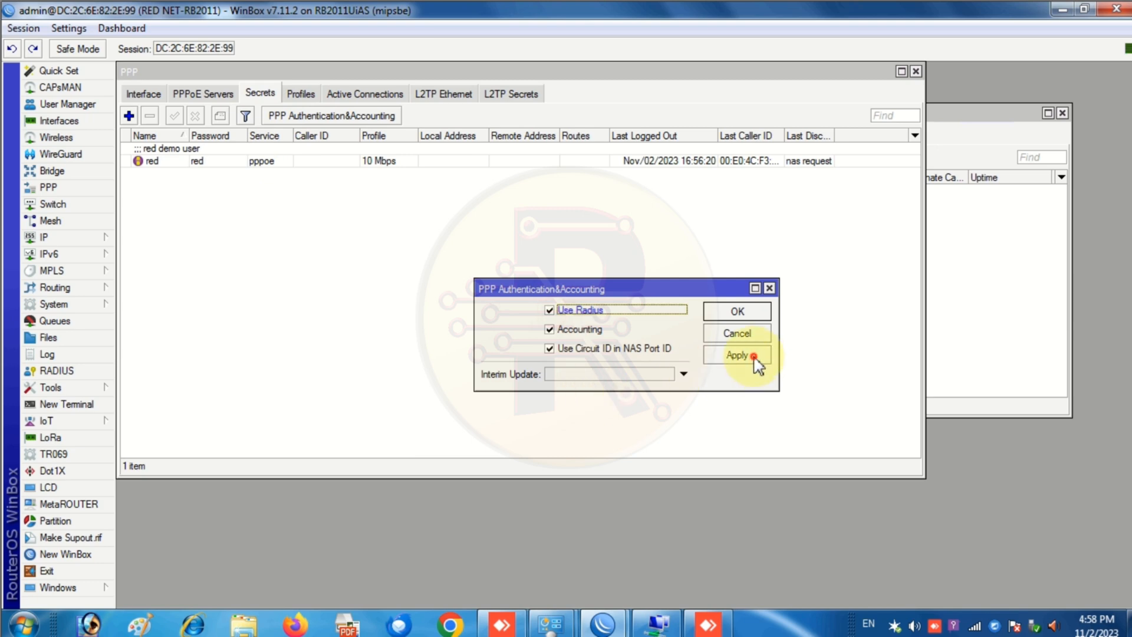
pyautogui.click(738, 313)
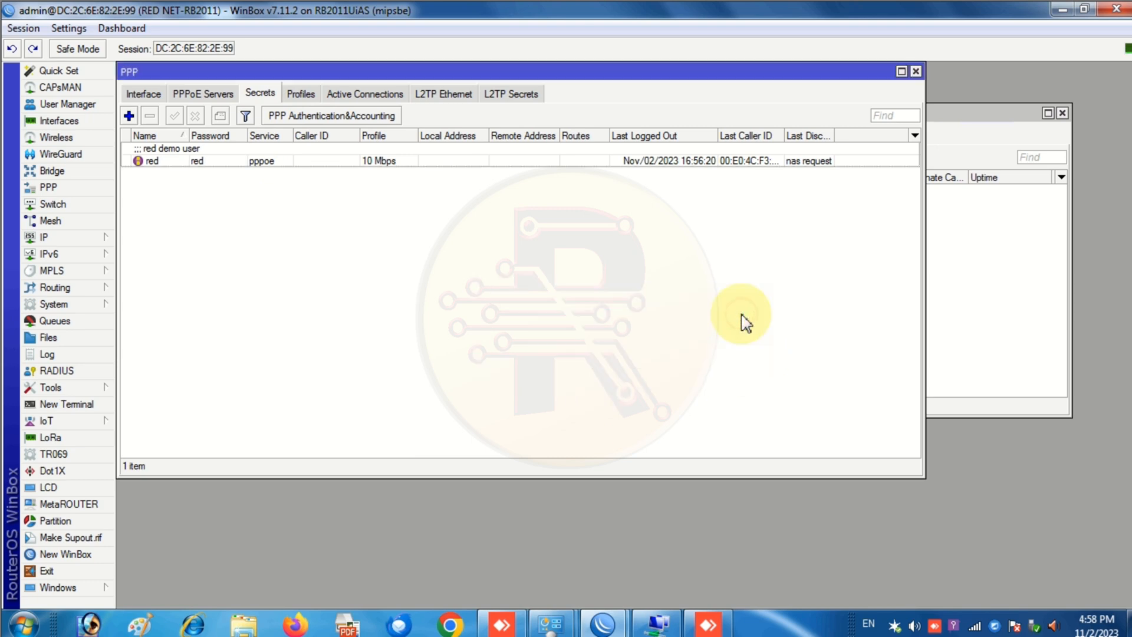
pyautogui.click(916, 71)
pyautogui.click(658, 623)
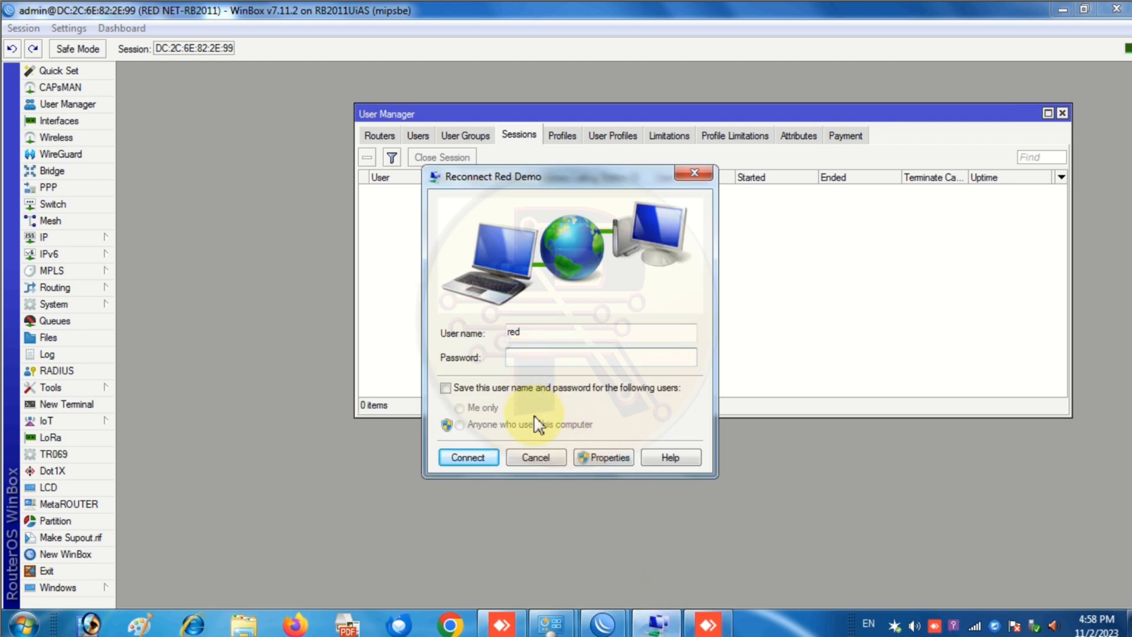
# - Reconnect PPPoE as user demo, which fails with error 691, and dismiss the error
pyautogui.doubleClick(548, 330)
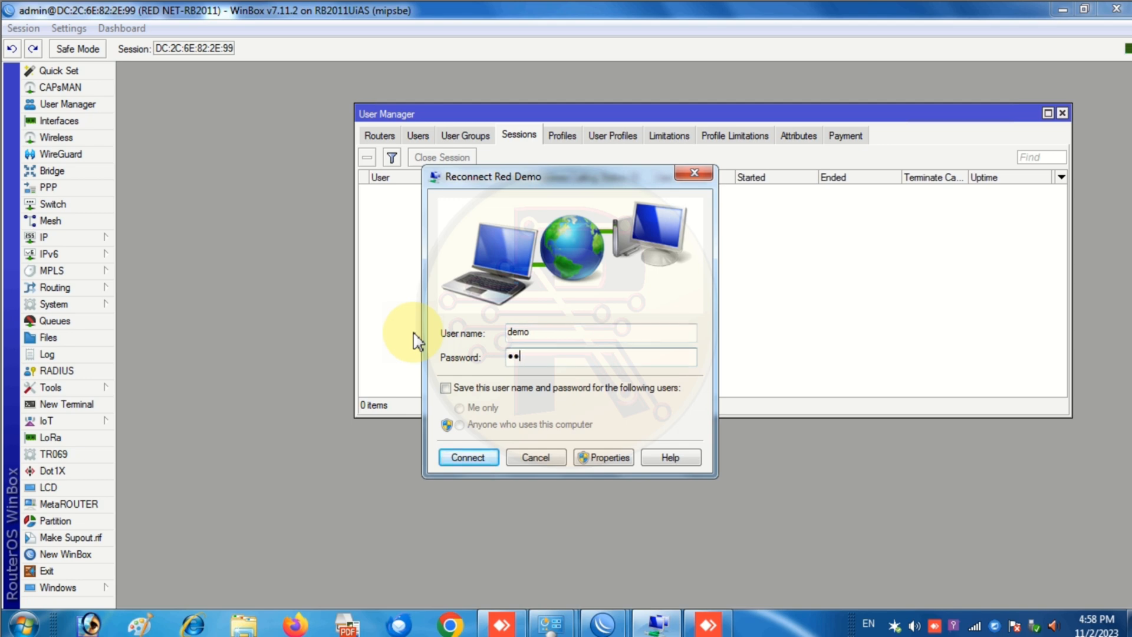
pyautogui.moveTo(548, 628)
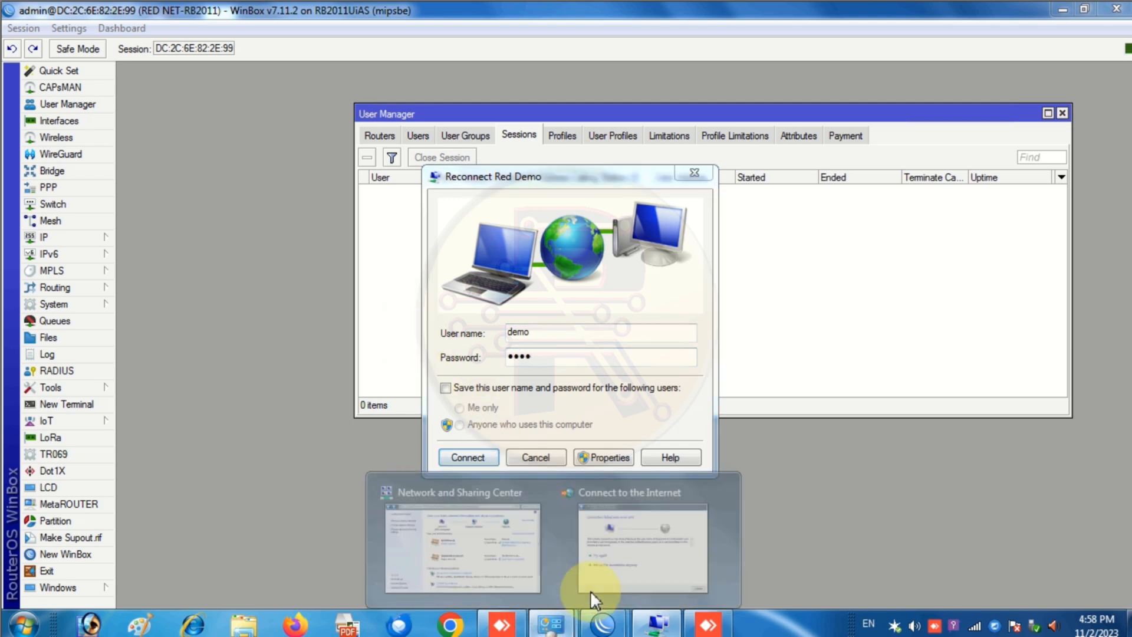
pyautogui.click(635, 495)
pyautogui.click(657, 439)
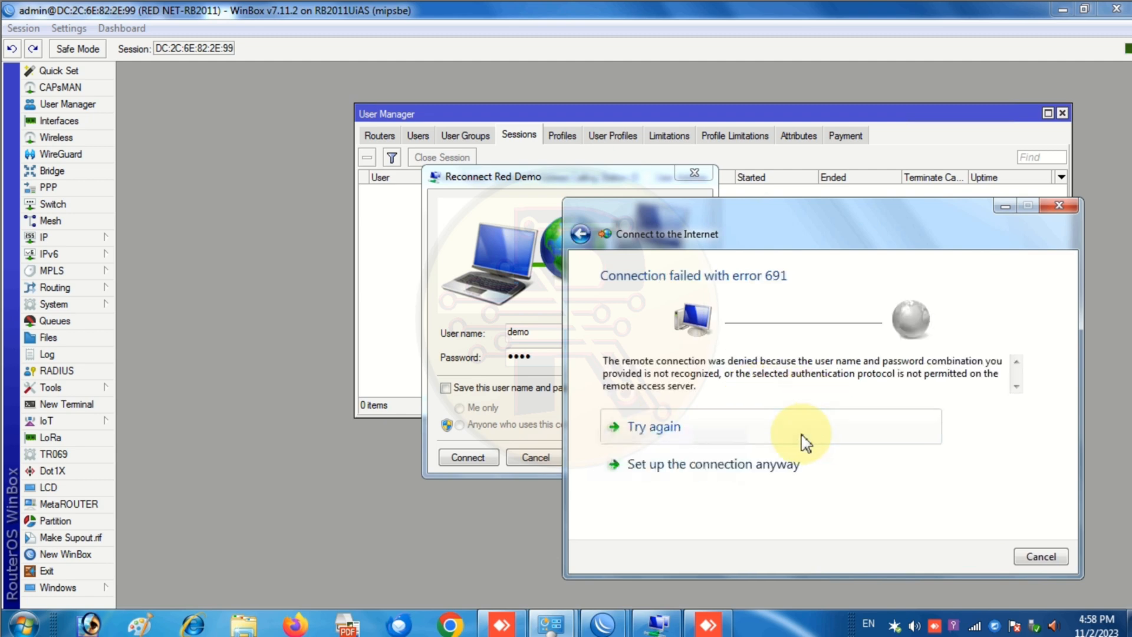
pyautogui.click(673, 436)
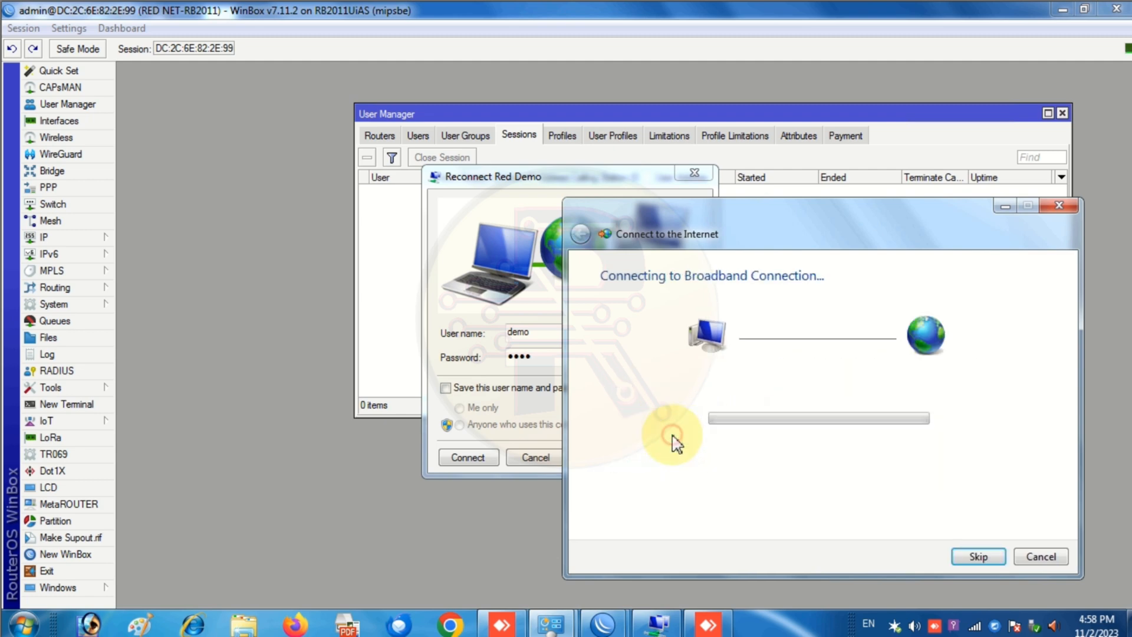
pyautogui.click(469, 458)
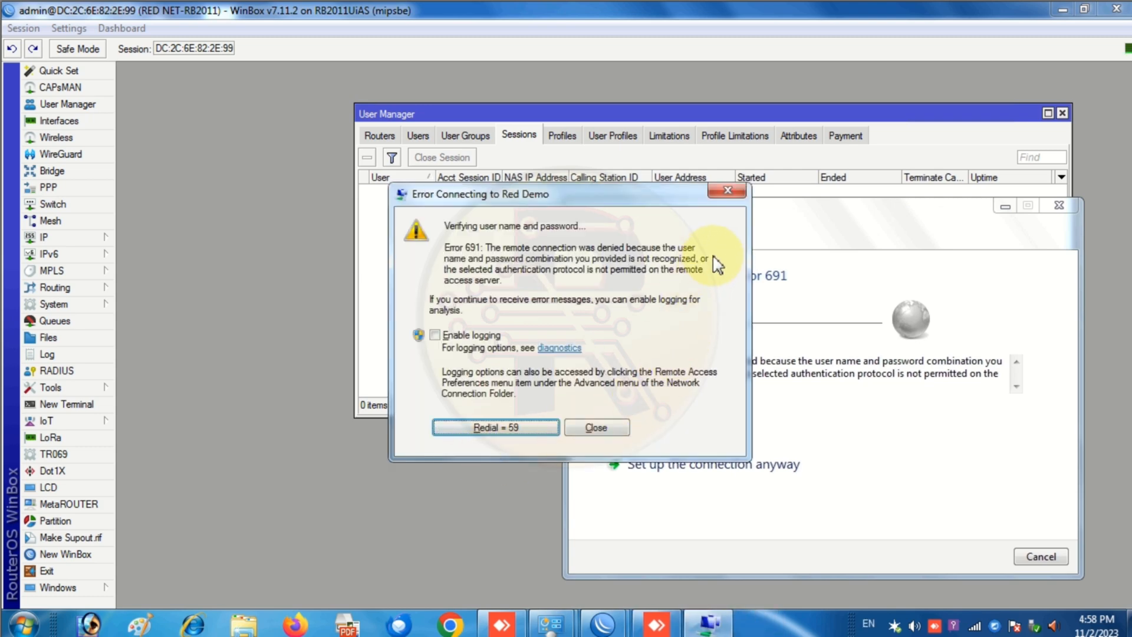
pyautogui.click(731, 192)
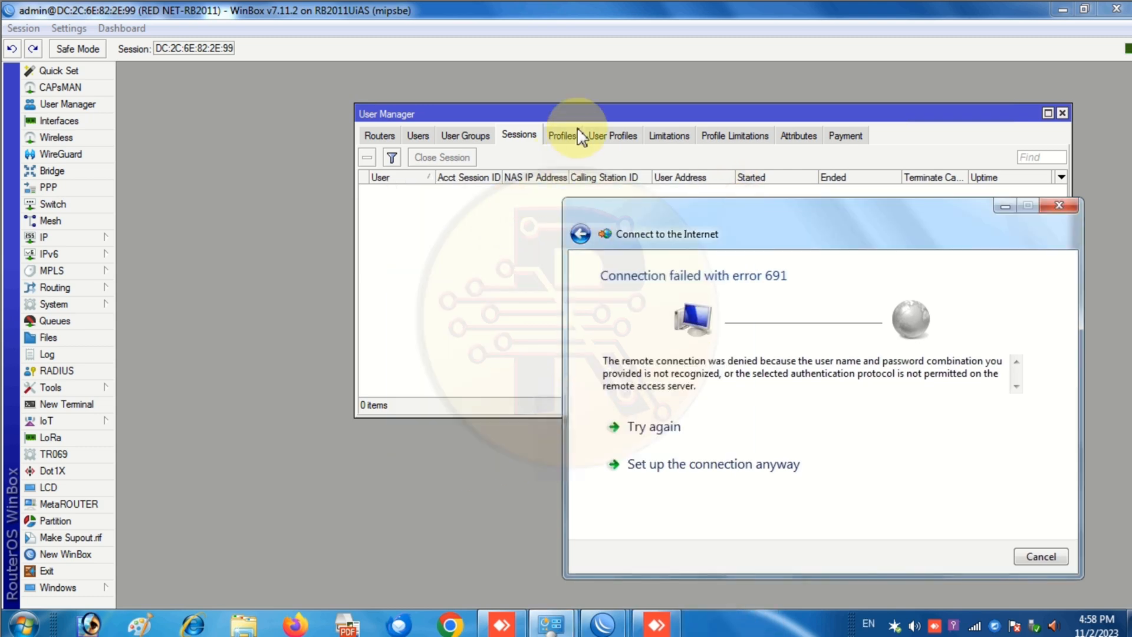
pyautogui.click(562, 136)
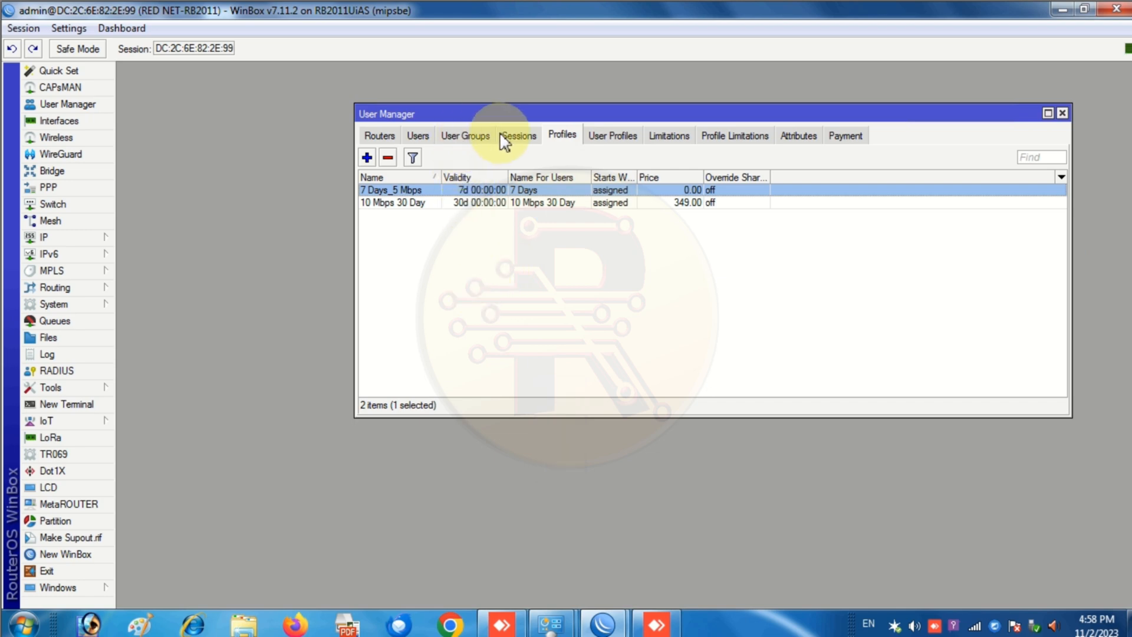
# - Enlarge the User Manager window and widen the Caller ID column to show the full MAC
pyautogui.click(533, 134)
pyautogui.click(417, 135)
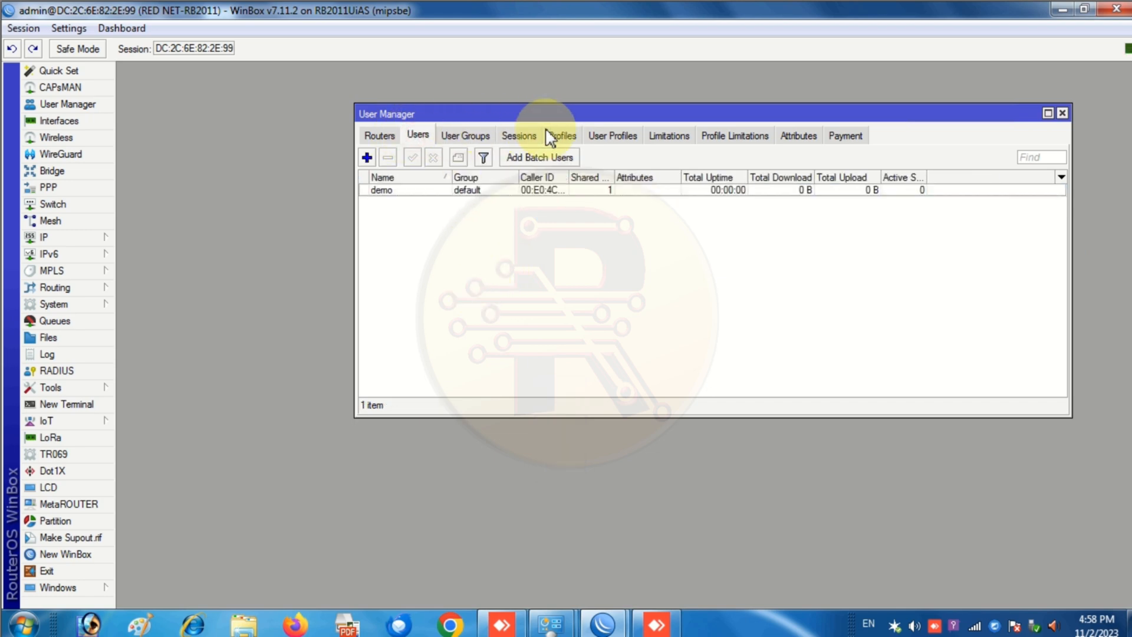
pyautogui.moveTo(539, 112); pyautogui.dragTo(392, 109)
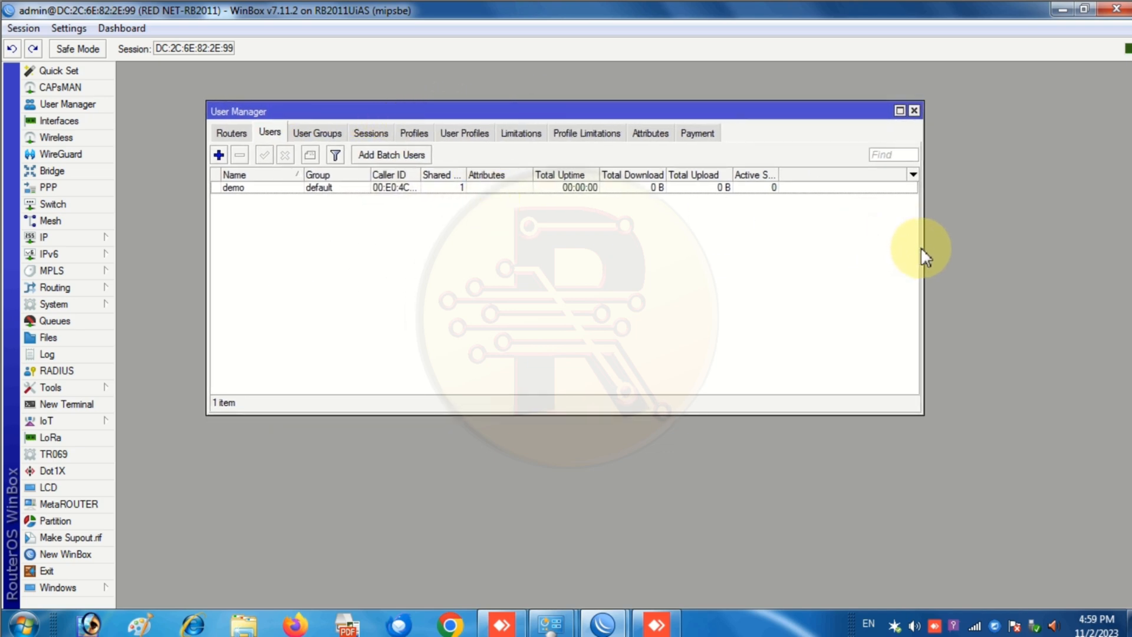
pyautogui.moveTo(922, 246); pyautogui.dragTo(1050, 257)
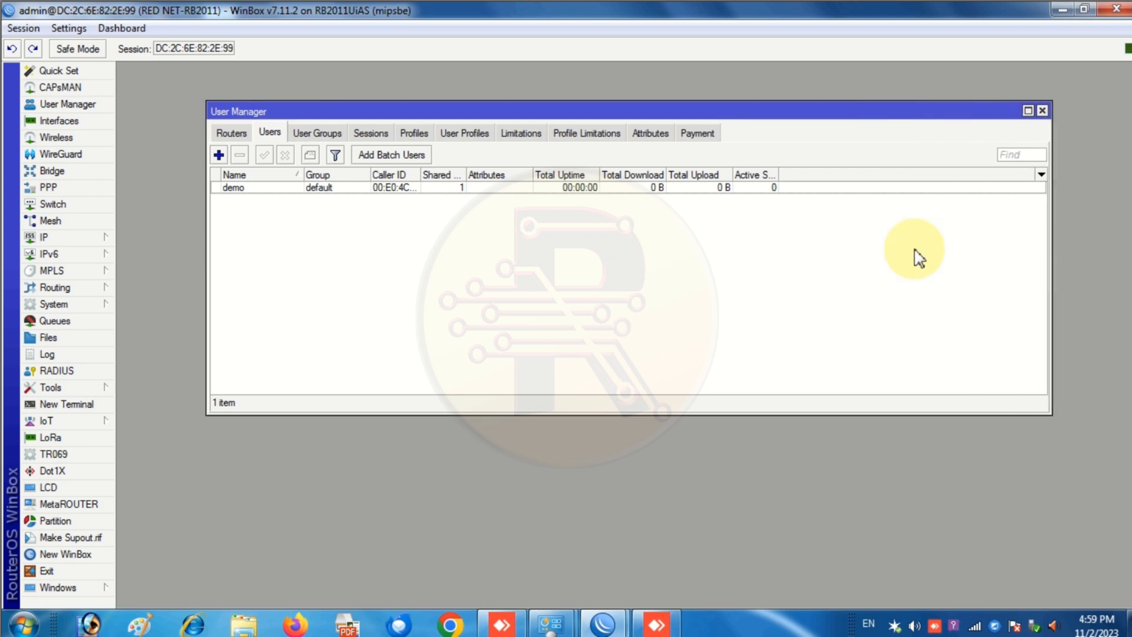
pyautogui.moveTo(418, 177); pyautogui.dragTo(510, 176)
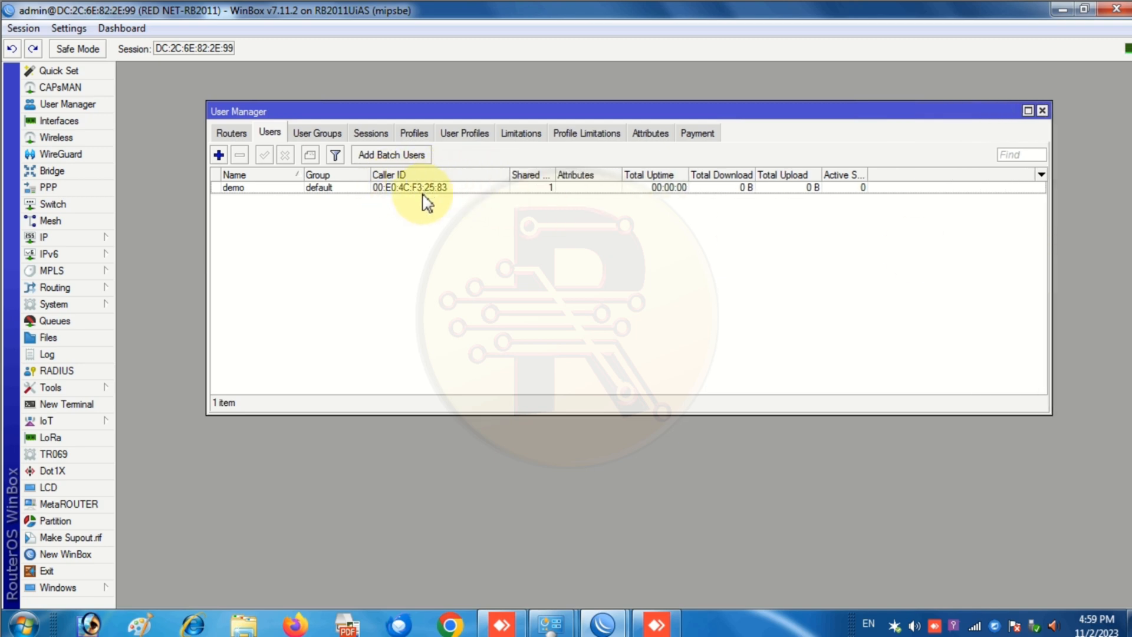
# - Review the User Groups, Sessions, Profiles, User Profiles and Limitations lists
pyautogui.click(315, 134)
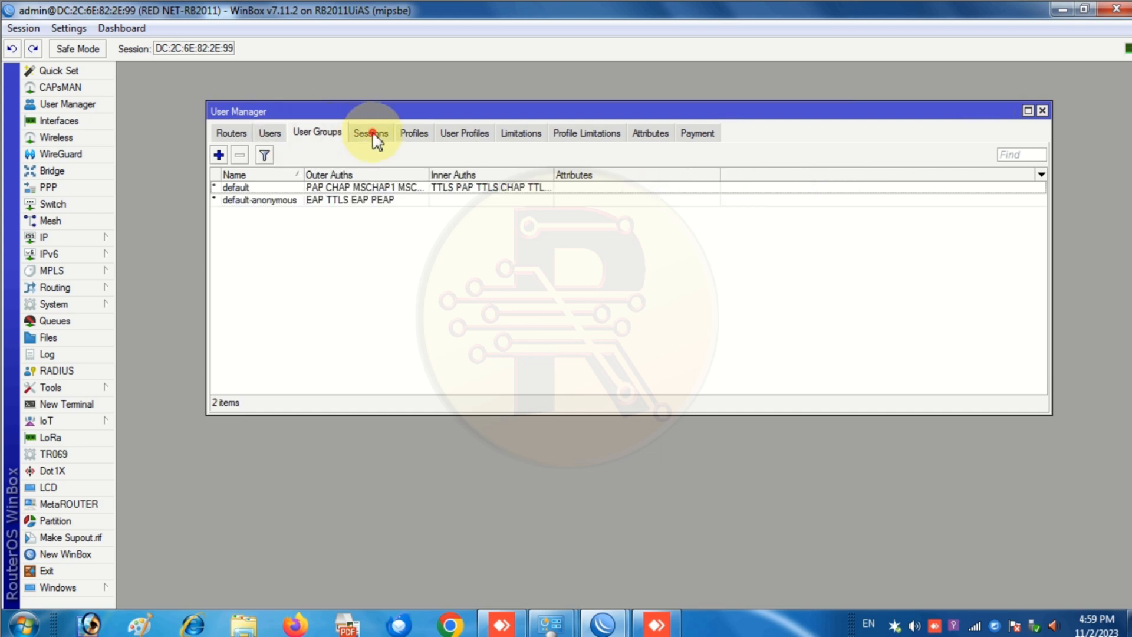
pyautogui.click(372, 135)
pyautogui.click(412, 136)
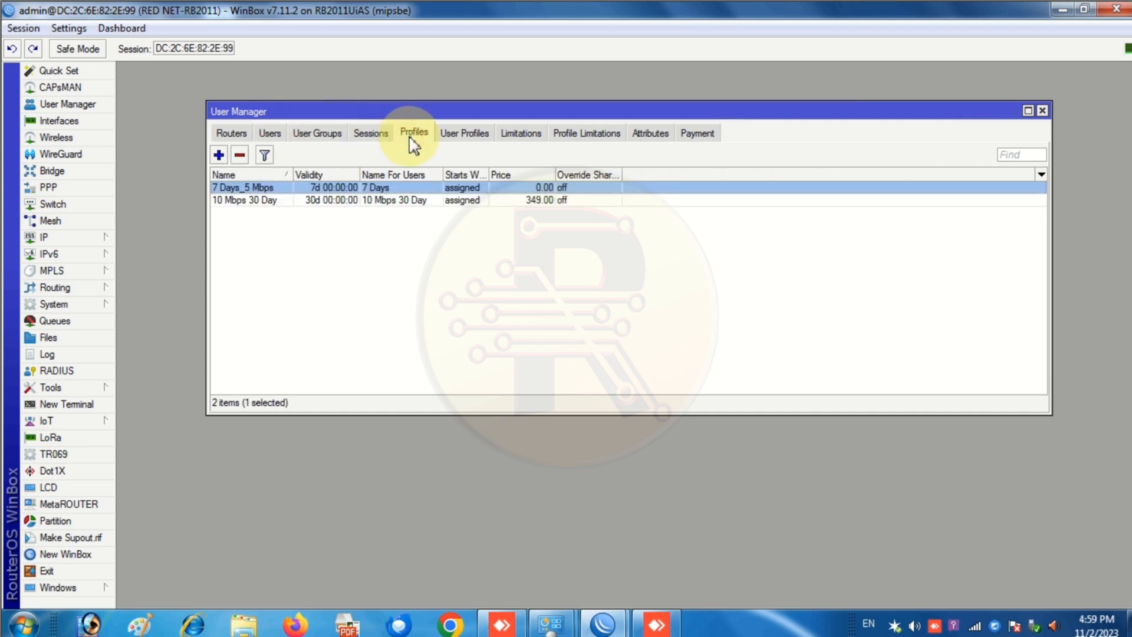
pyautogui.click(465, 136)
pyautogui.click(528, 136)
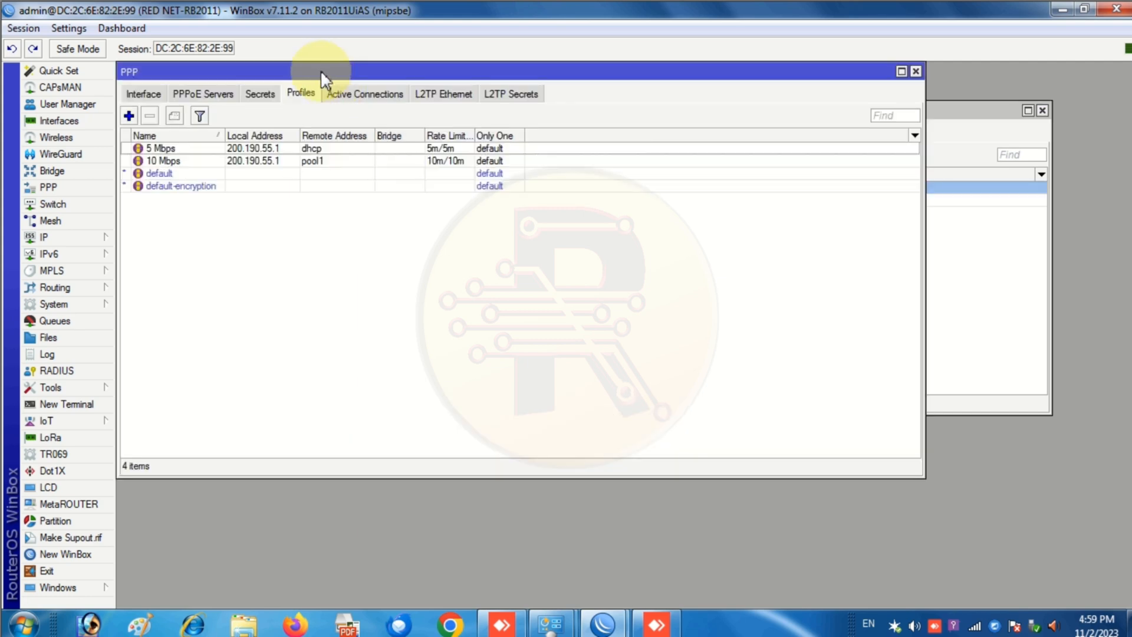
# - Set the default PPP profile's local address to 200.190.55.1 and remote address to dhcp
pyautogui.click(320, 69)
pyautogui.moveTo(443, 173); pyautogui.dragTo(459, 190)
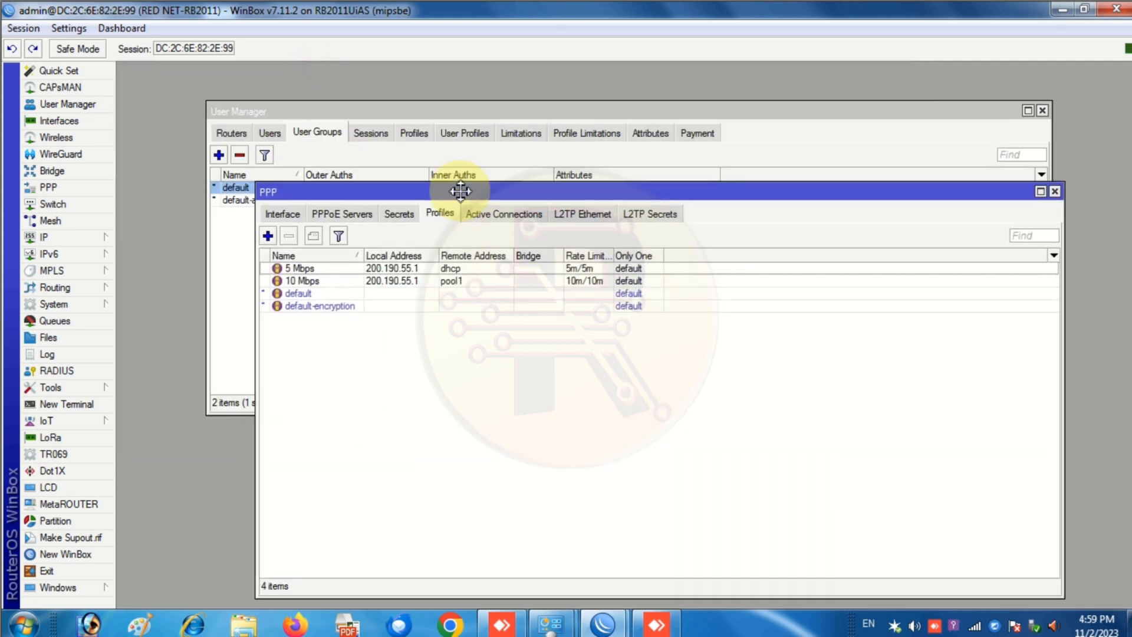
pyautogui.doubleClick(300, 293)
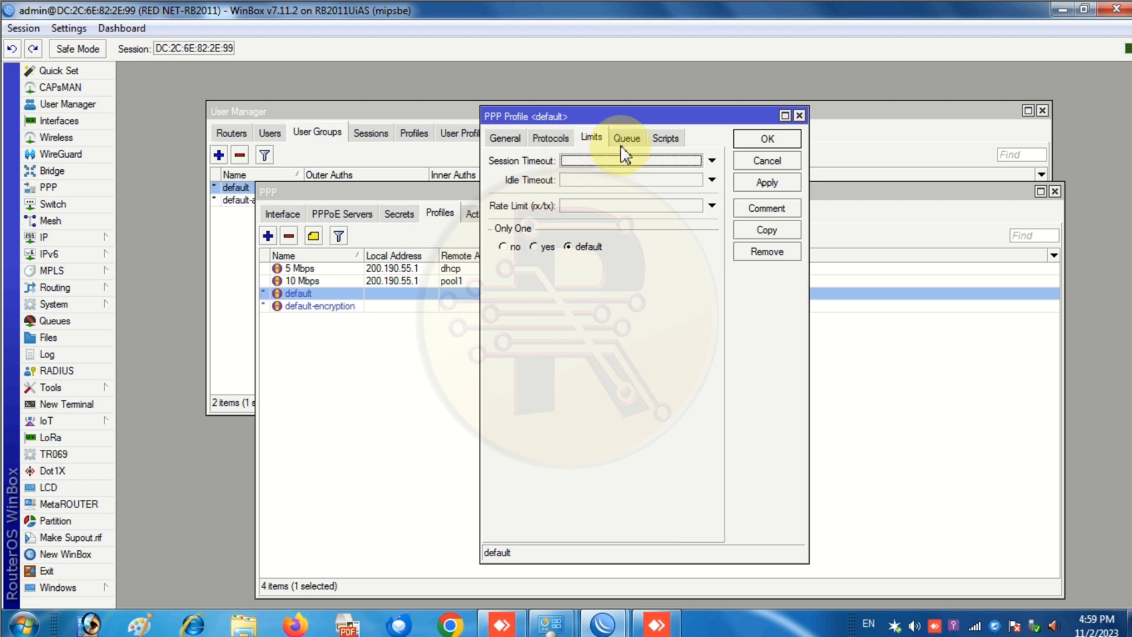
pyautogui.click(506, 138)
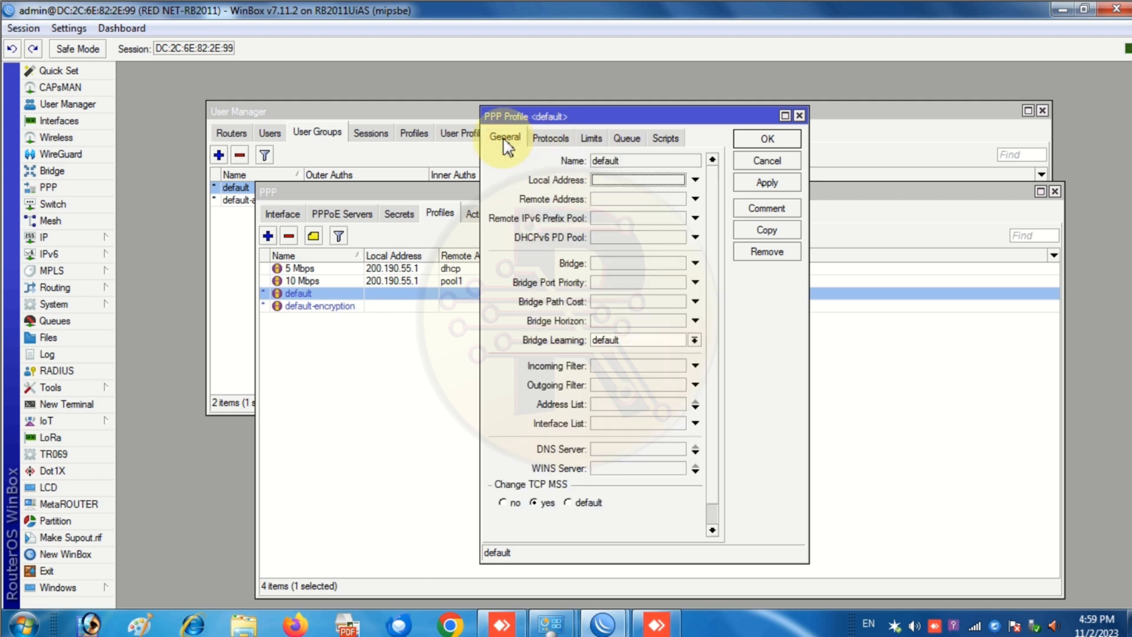
pyautogui.click(657, 179)
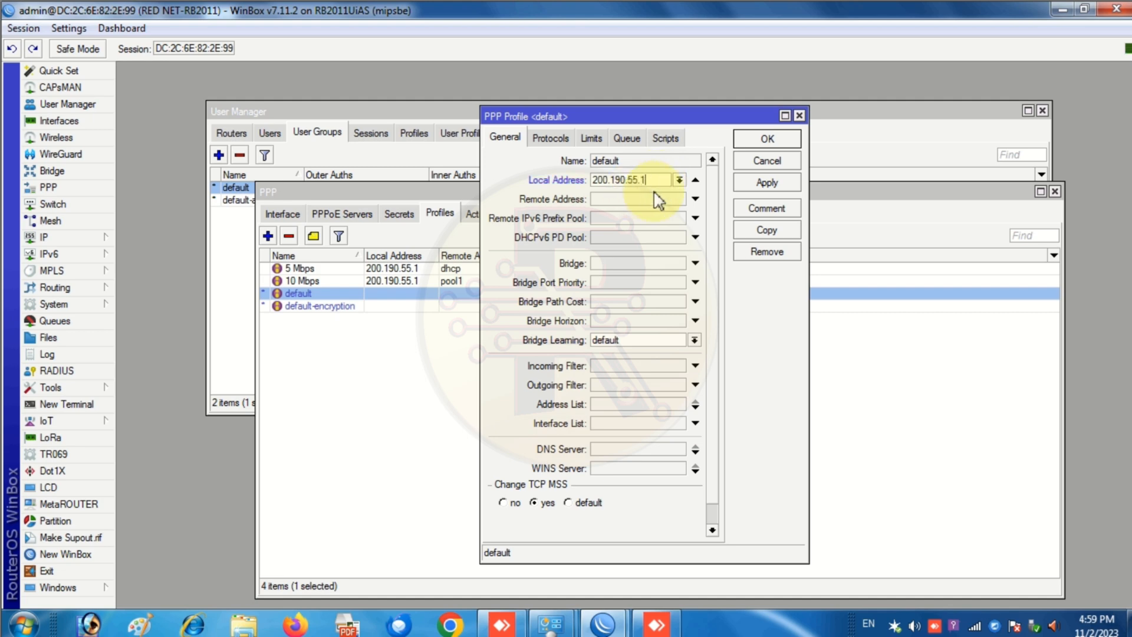
pyautogui.click(697, 199)
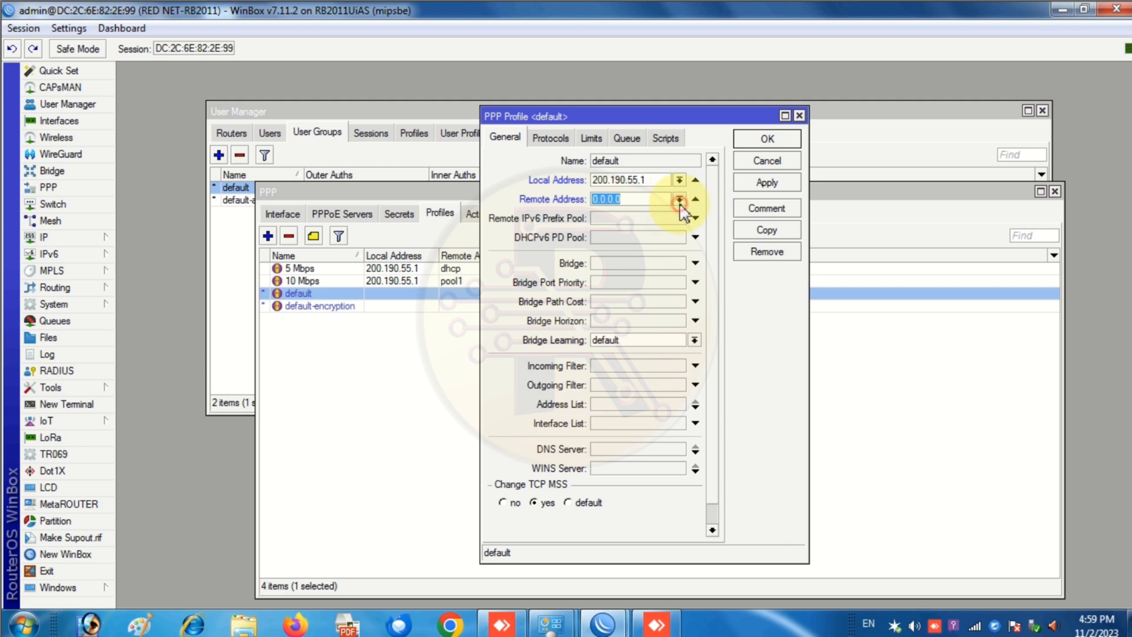
pyautogui.click(680, 200)
pyautogui.click(648, 213)
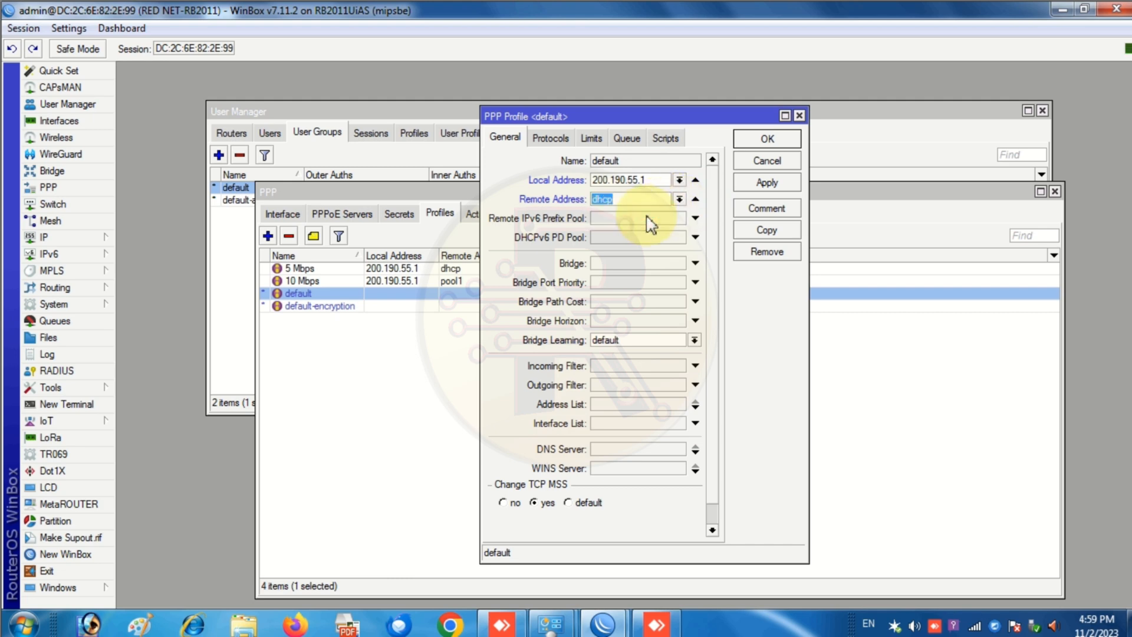
pyautogui.click(766, 182)
pyautogui.click(766, 139)
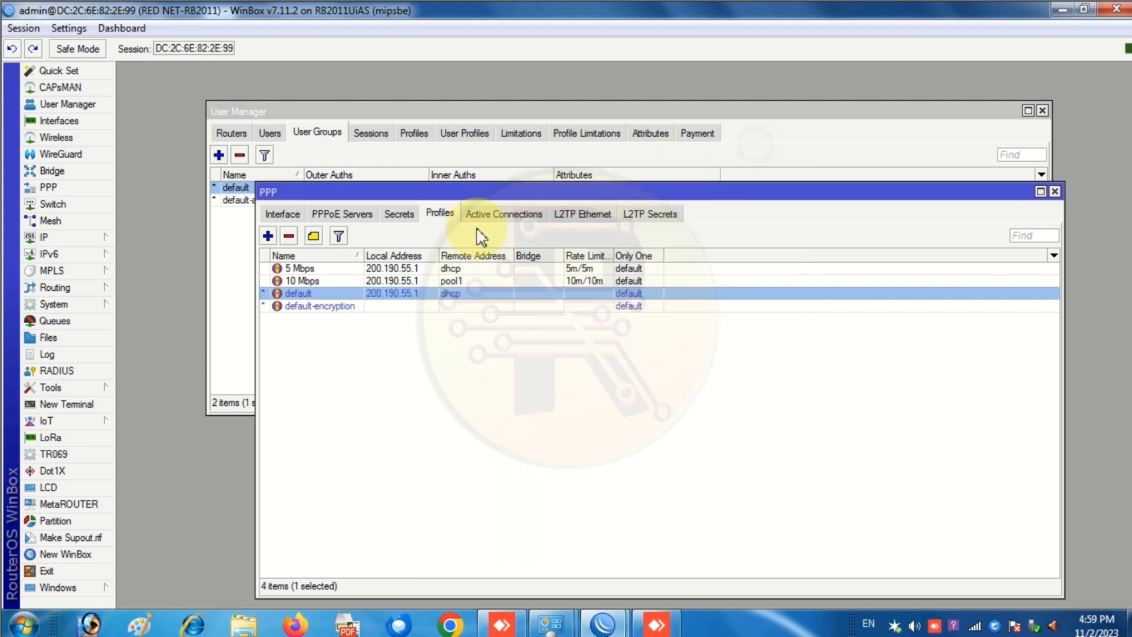
pyautogui.click(549, 623)
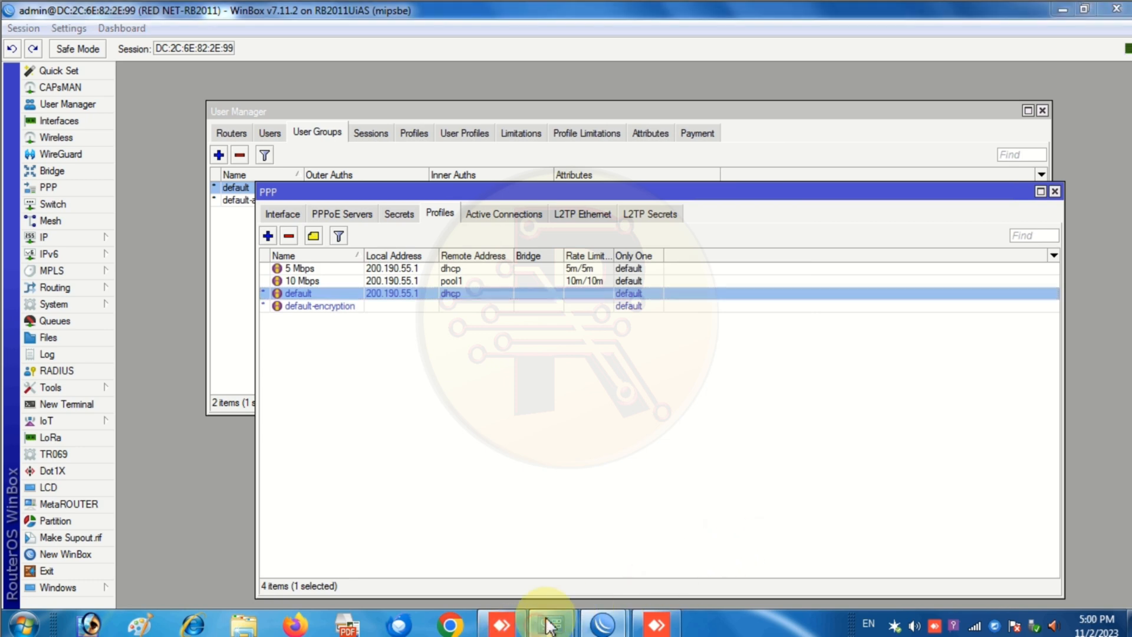
# - Recheck the default PPP profile, then close it and the PPP window
pyautogui.click(627, 568)
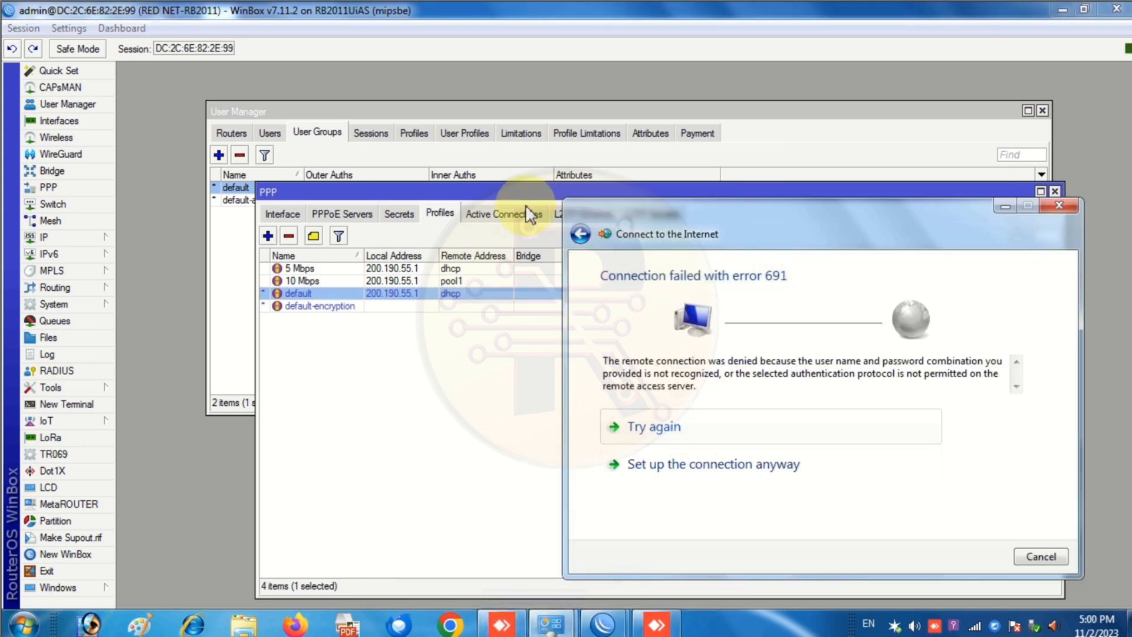
pyautogui.click(542, 193)
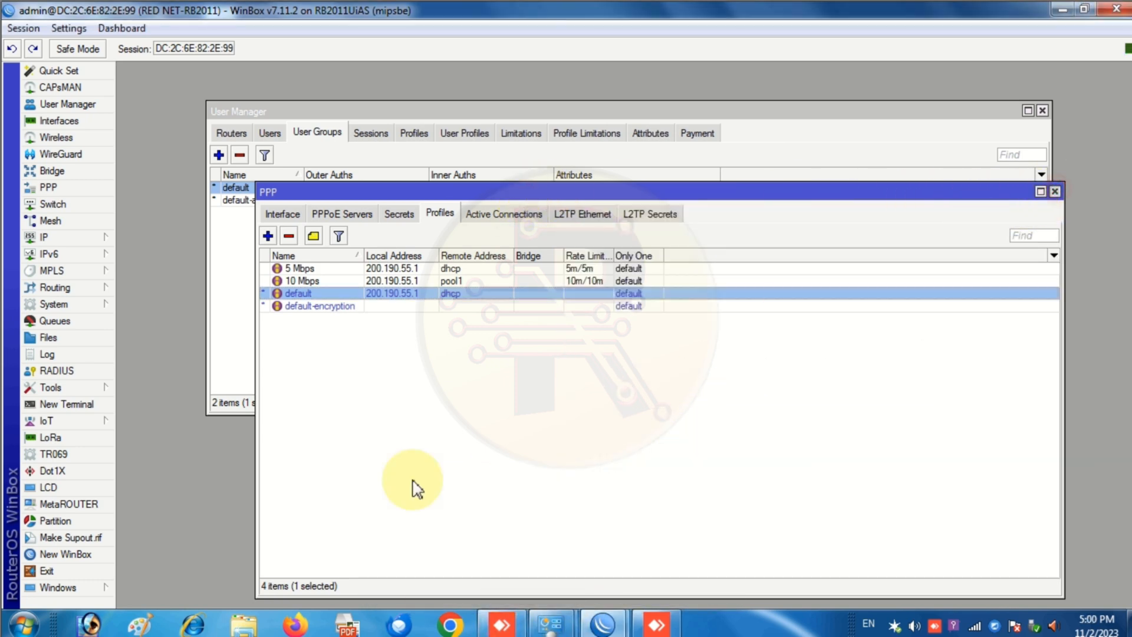
pyautogui.click(1055, 191)
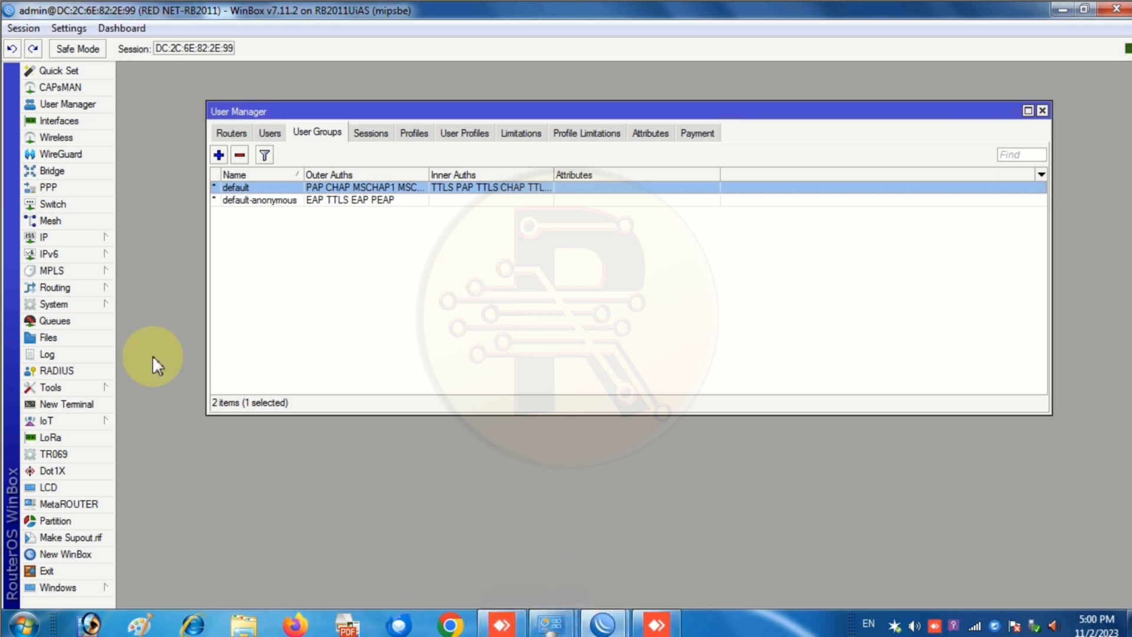
pyautogui.click(59, 187)
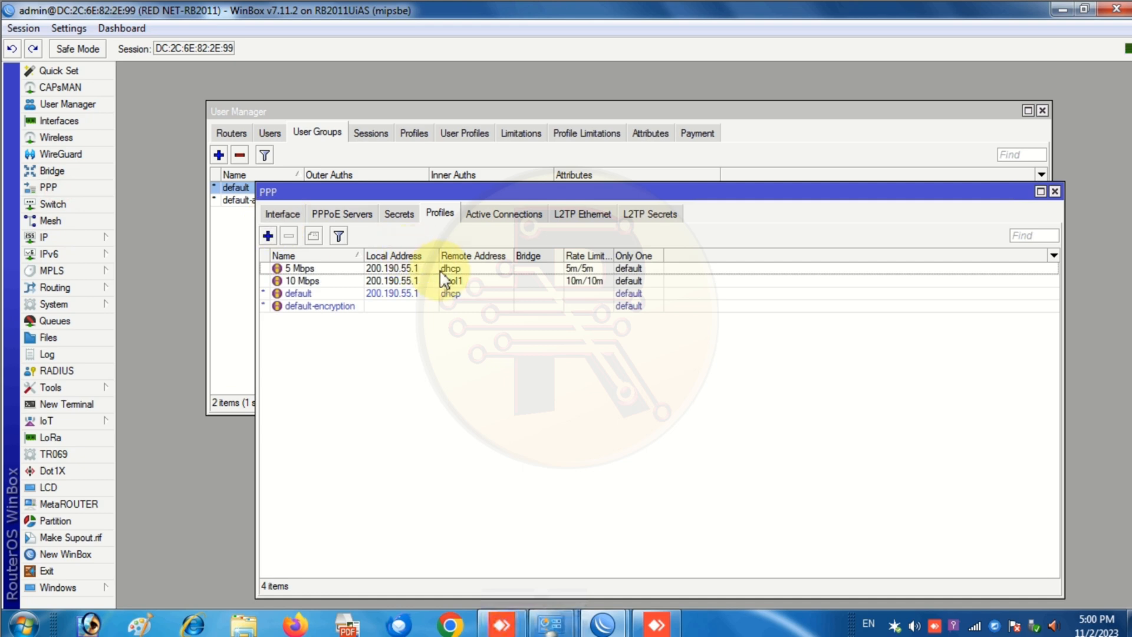
pyautogui.doubleClick(294, 295)
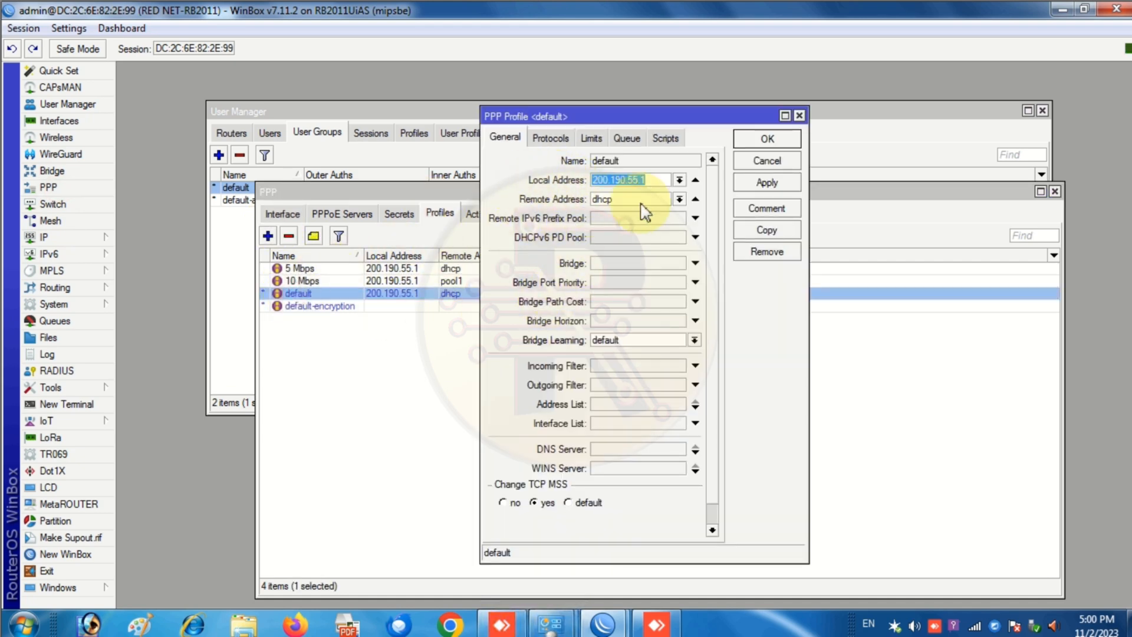
pyautogui.click(799, 115)
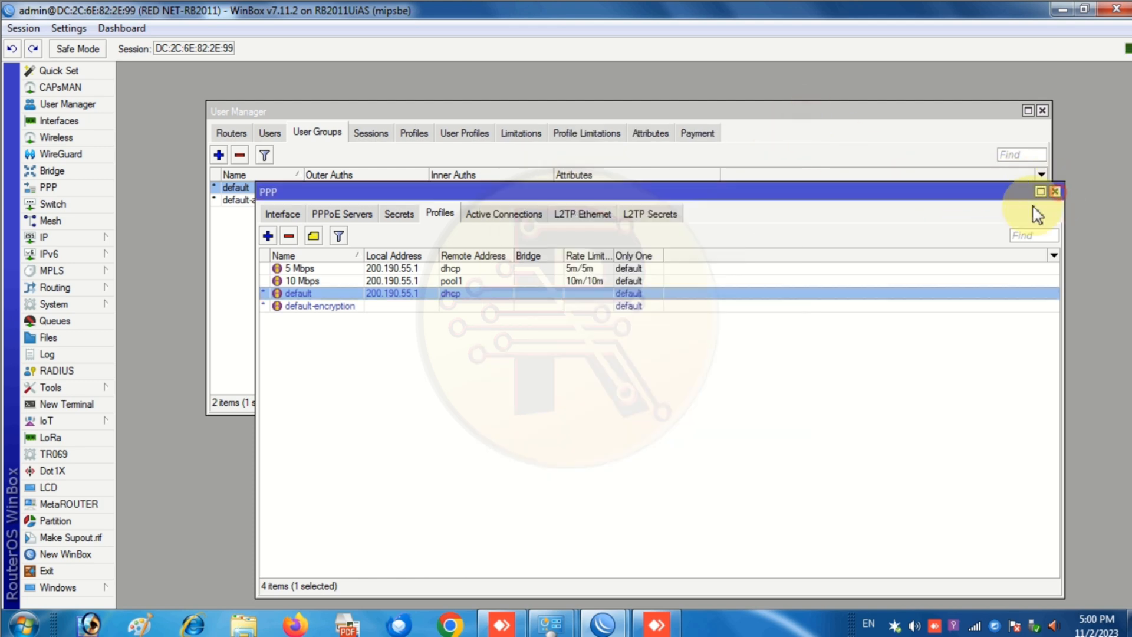
pyautogui.click(1055, 191)
# - Retry the Broadband Connection in Connect to the Internet until the window closes after the credential error
pyautogui.moveTo(551, 624)
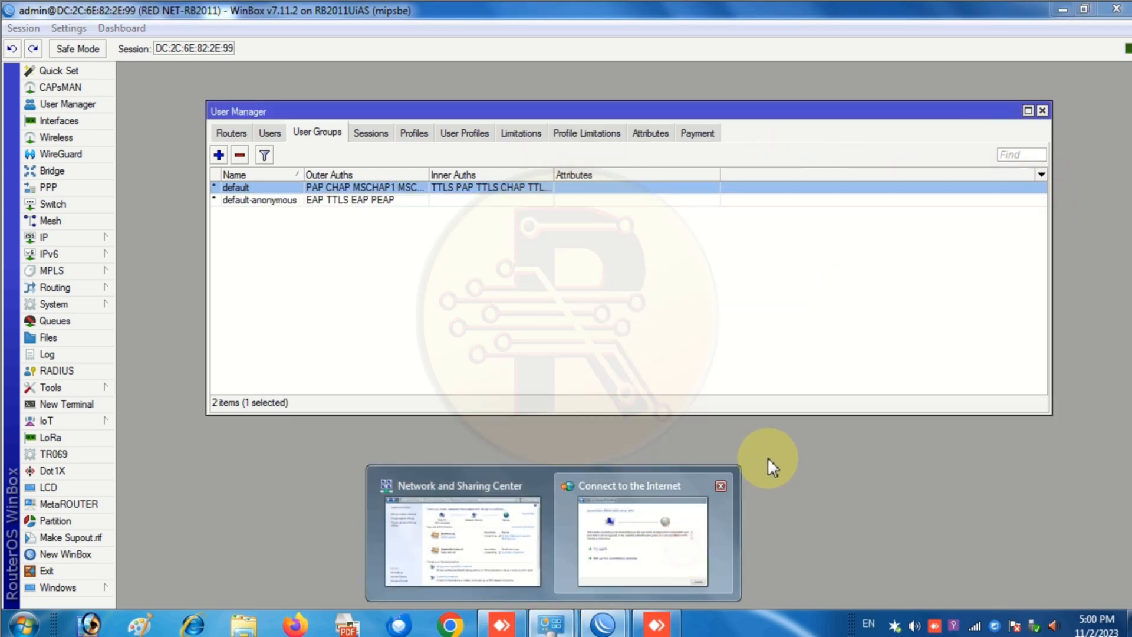
pyautogui.click(672, 487)
pyautogui.click(662, 435)
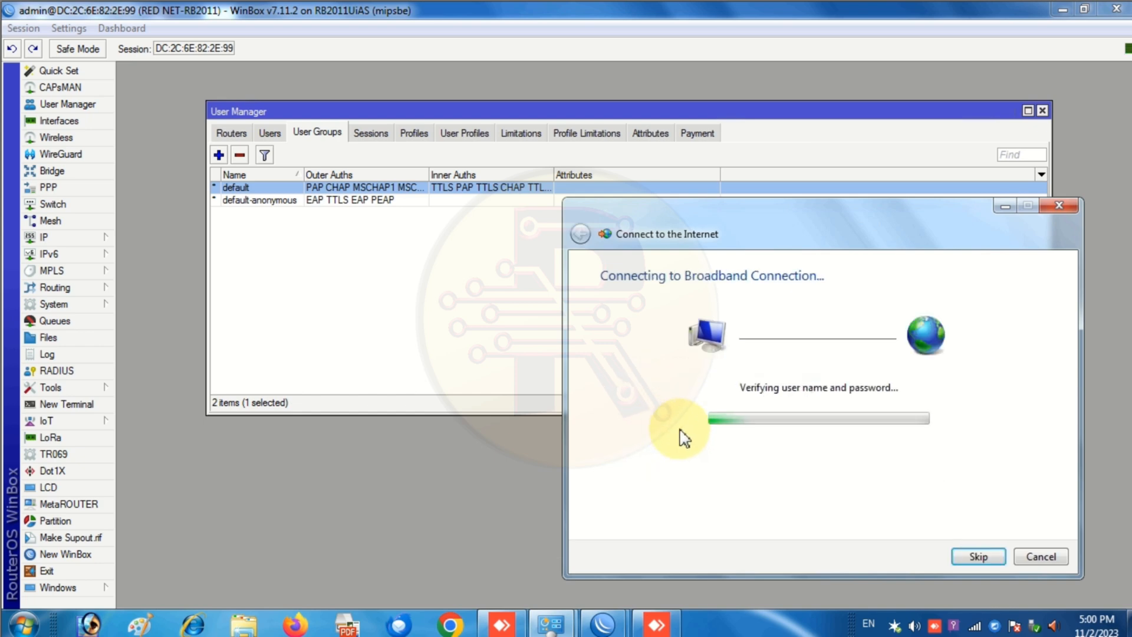
pyautogui.click(685, 429)
pyautogui.click(686, 429)
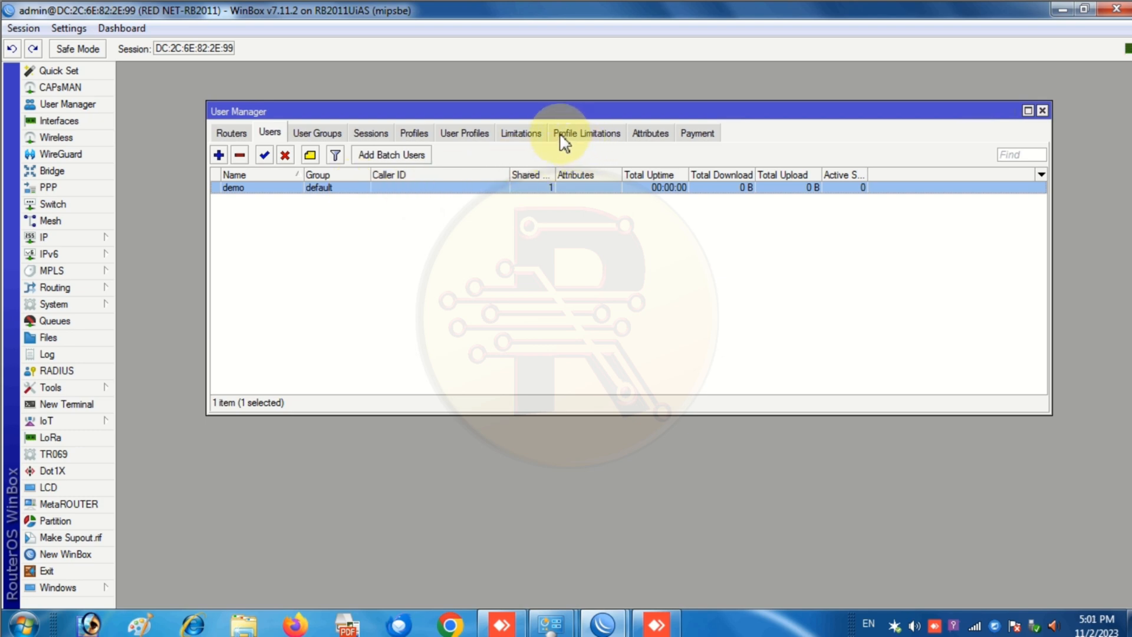
# - Assign user demo the 7 Days_5 Mbps profile and widen End Time to show Nov/09/2023 17:01:12
pyautogui.click(466, 133)
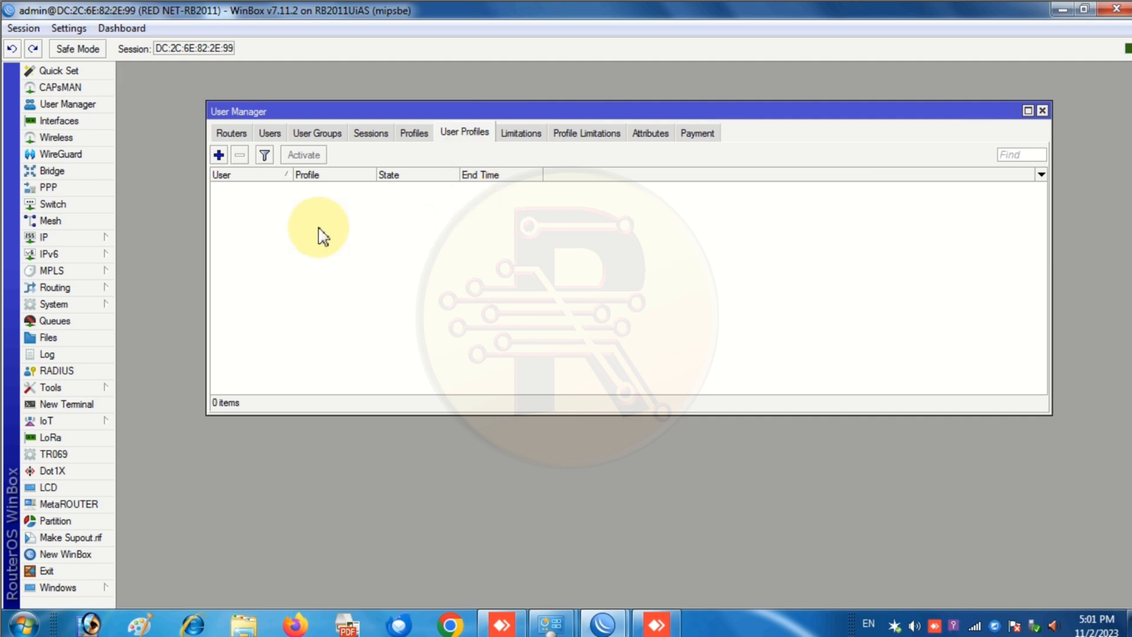
pyautogui.click(219, 154)
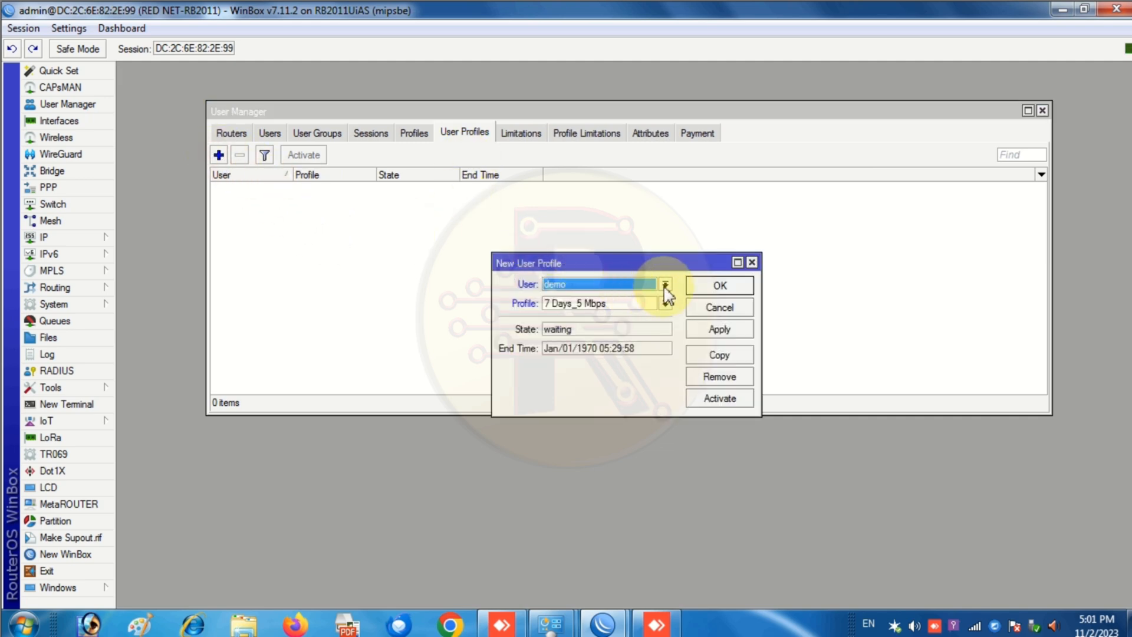
pyautogui.click(665, 285)
pyautogui.click(554, 298)
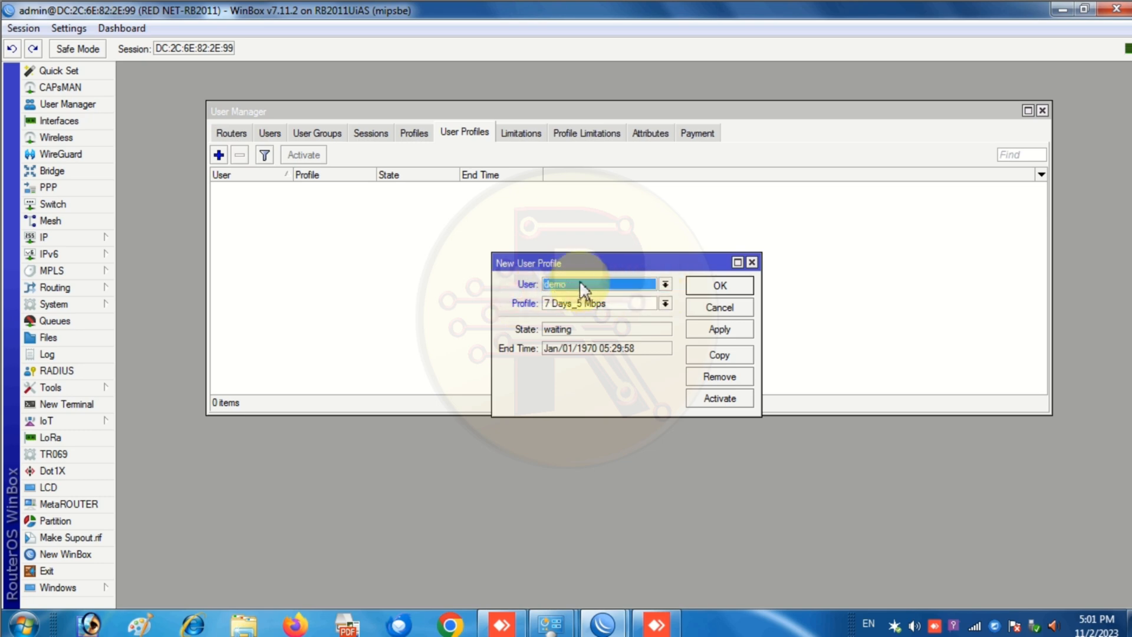
pyautogui.click(664, 304)
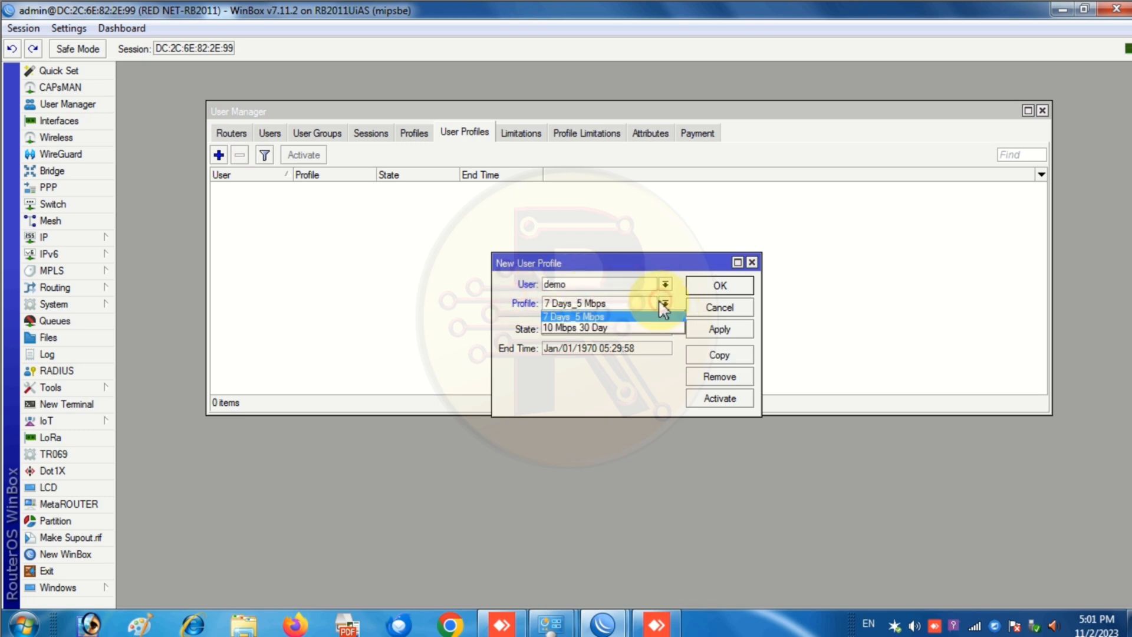
pyautogui.click(605, 317)
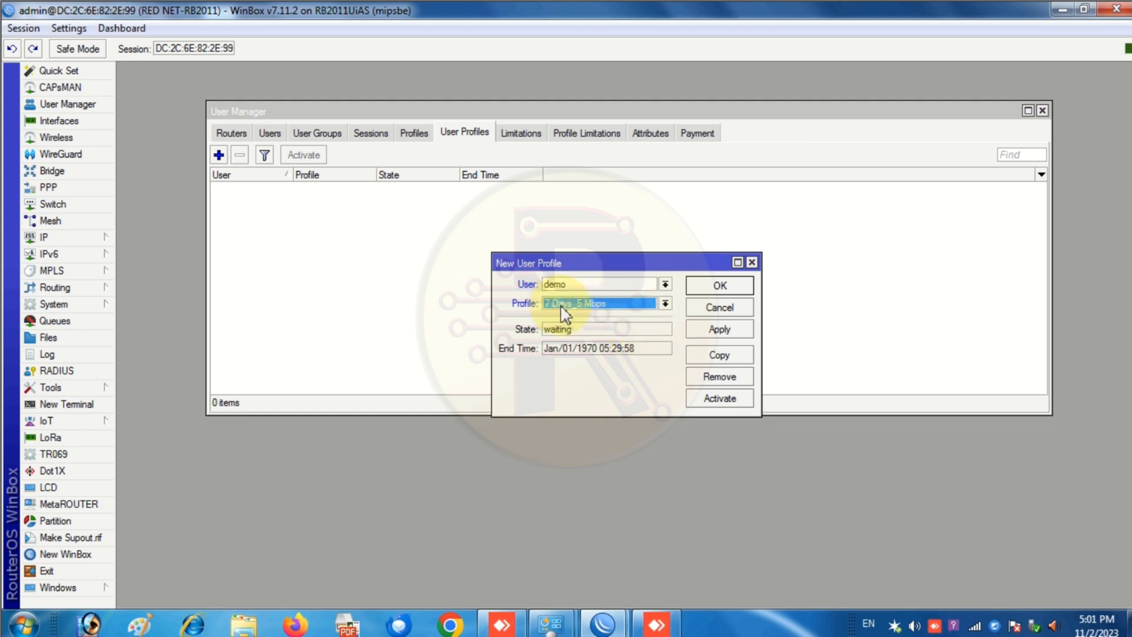
pyautogui.click(712, 330)
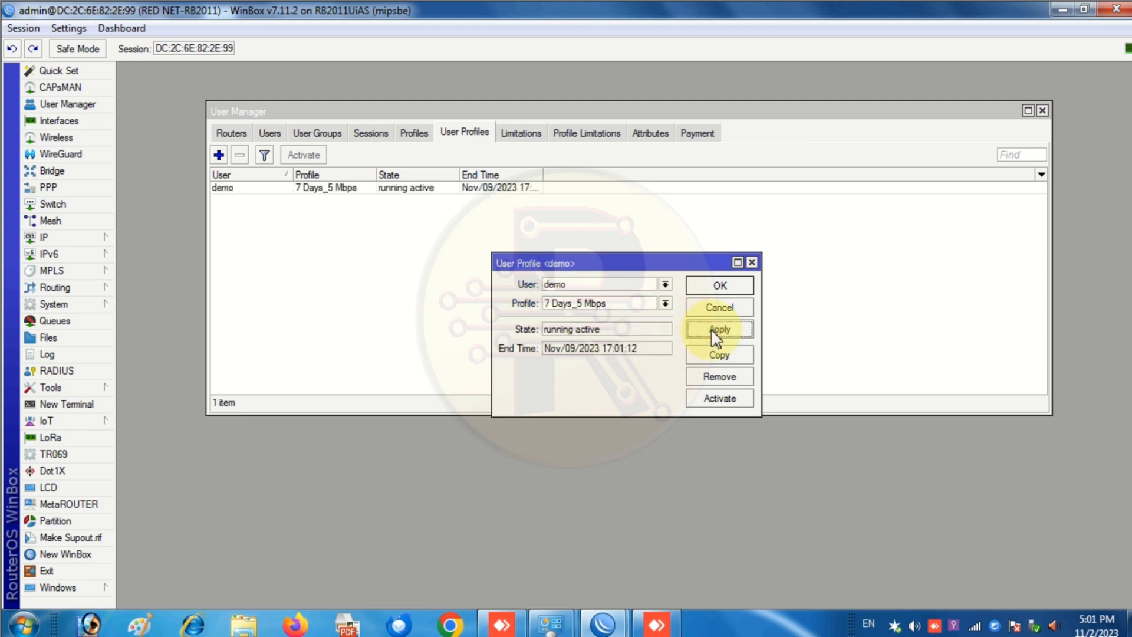
pyautogui.moveTo(542, 174); pyautogui.dragTo(608, 177)
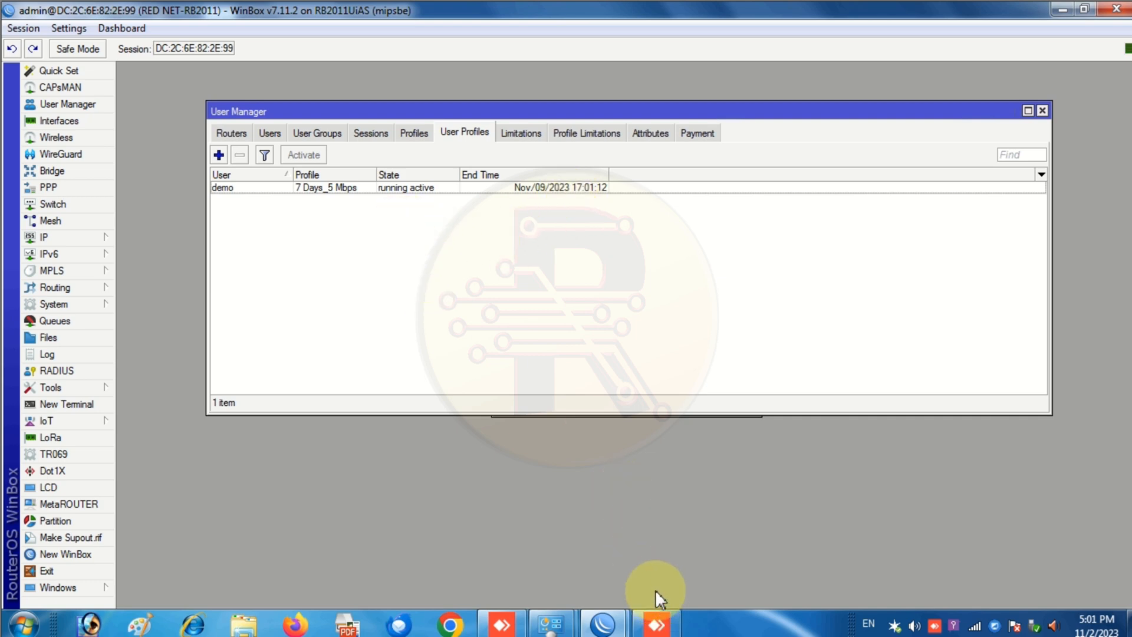
# - Activate demo's 7 Days_5 Mbps profile and close its User Profile dialog with OK
pyautogui.moveTo(806, 111); pyautogui.dragTo(786, 83)
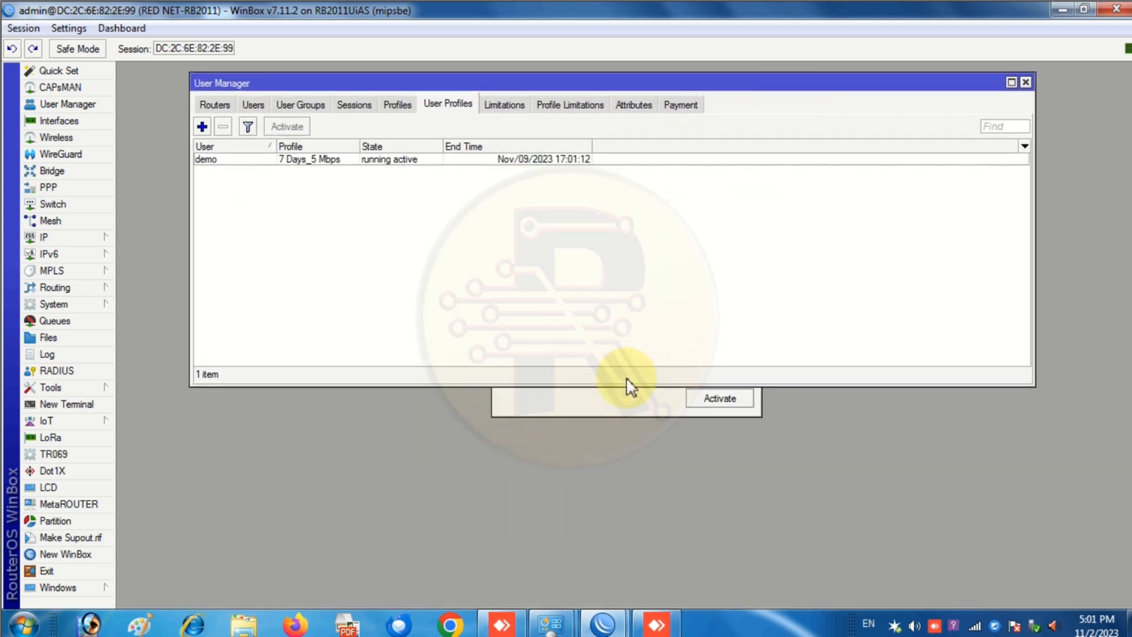
pyautogui.click(610, 406)
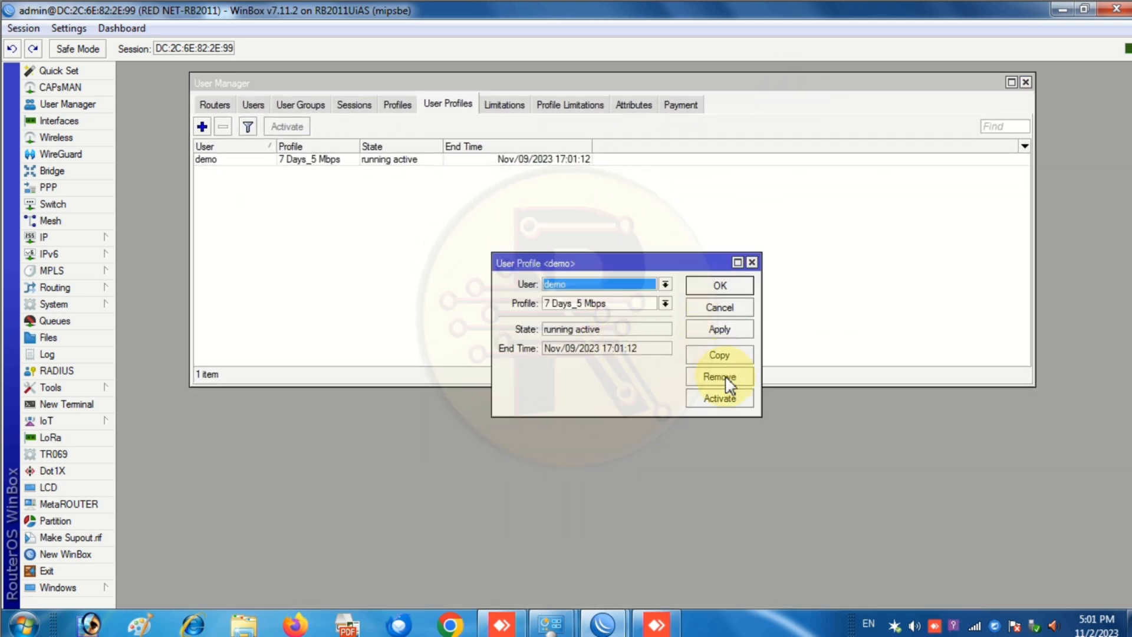
pyautogui.click(729, 401)
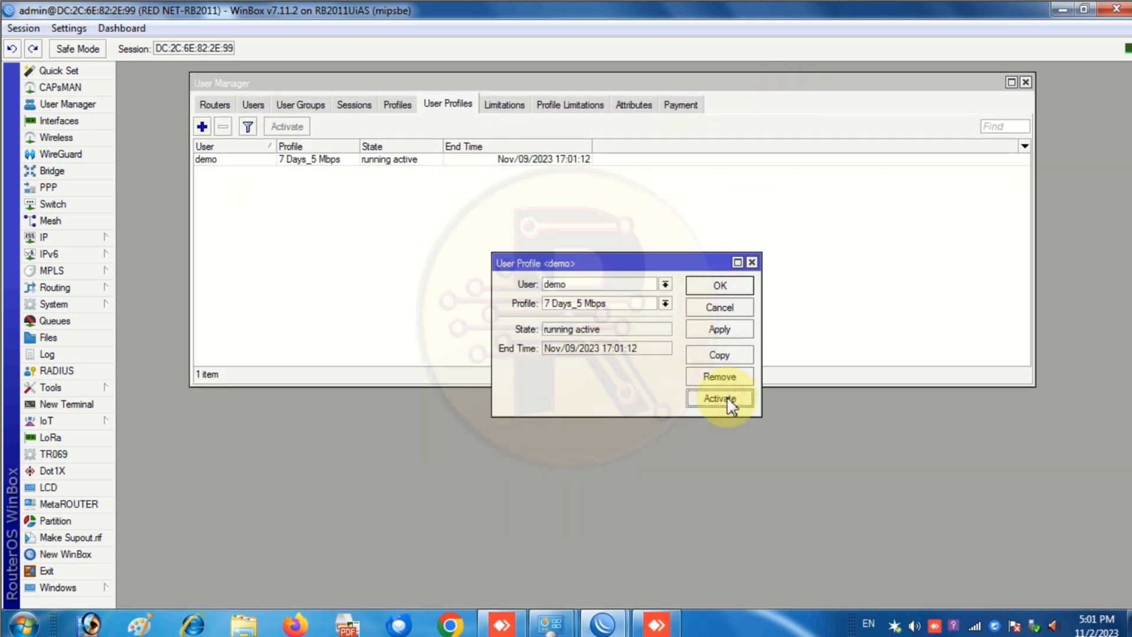
pyautogui.click(718, 285)
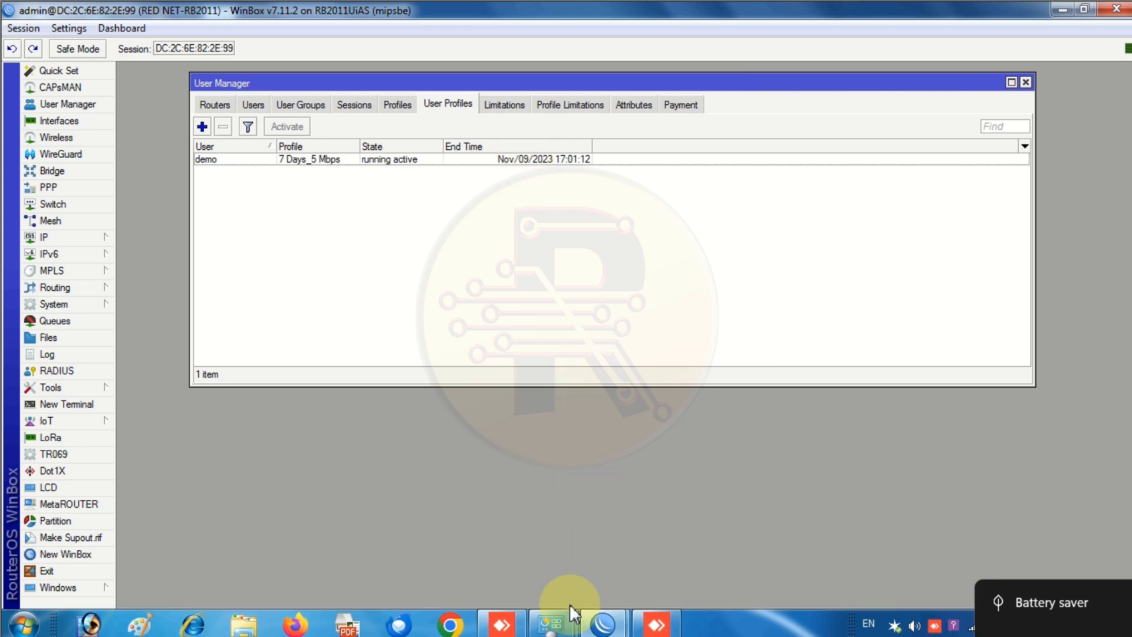
# - Connect the Windows broadband connection using the demo user's credentials
pyautogui.click(559, 623)
pyautogui.click(665, 566)
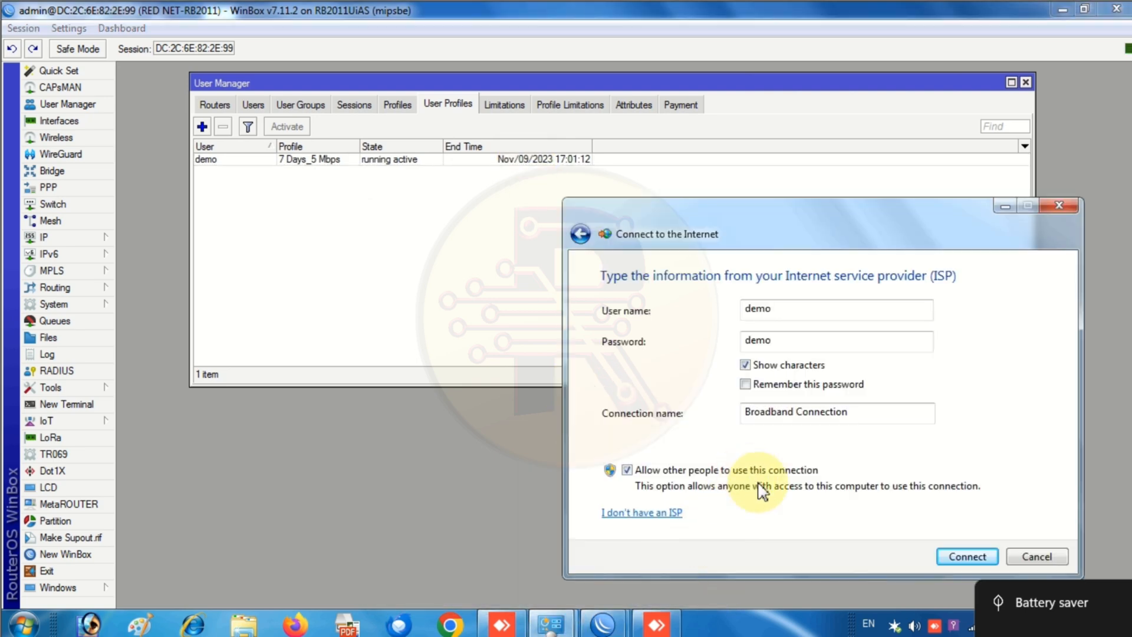
pyautogui.click(956, 558)
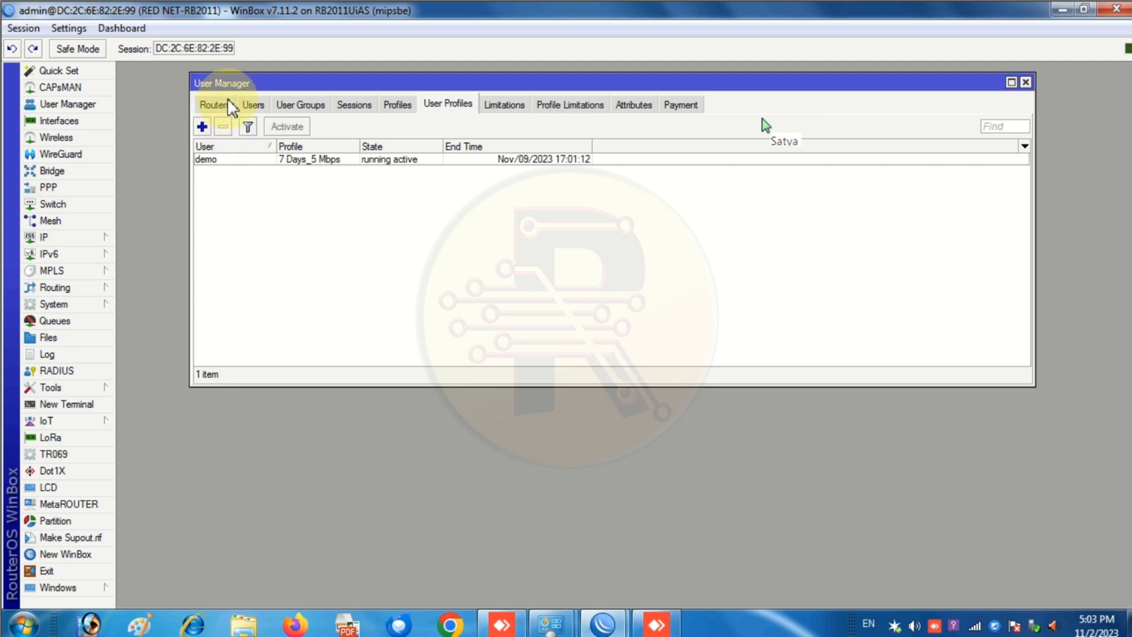
pyautogui.click(355, 107)
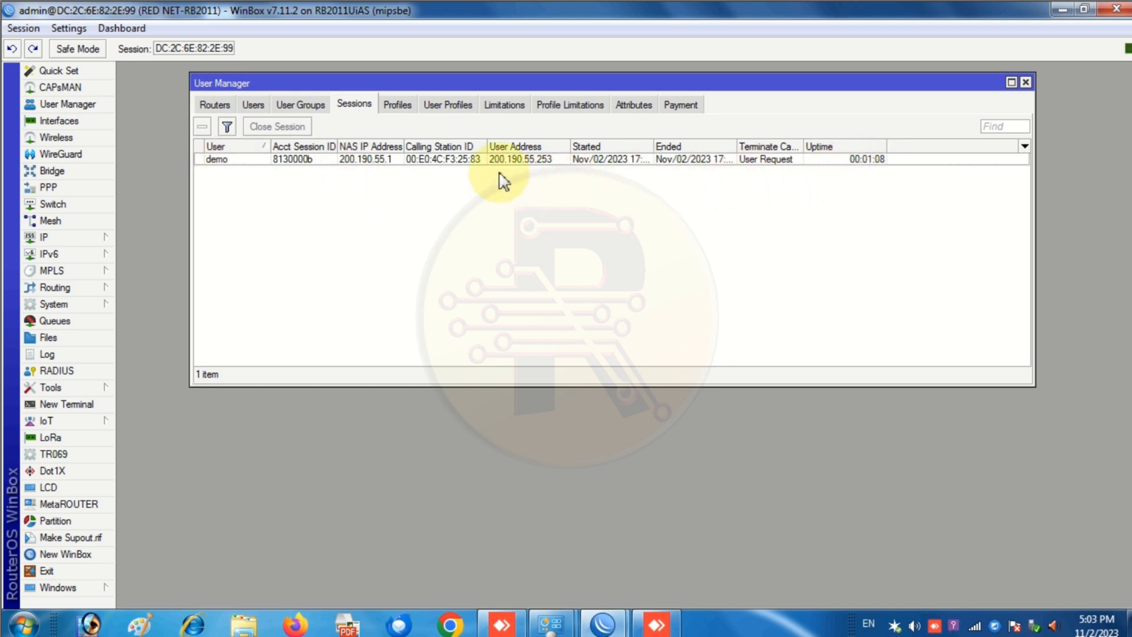
pyautogui.moveTo(489, 146); pyautogui.dragTo(502, 146)
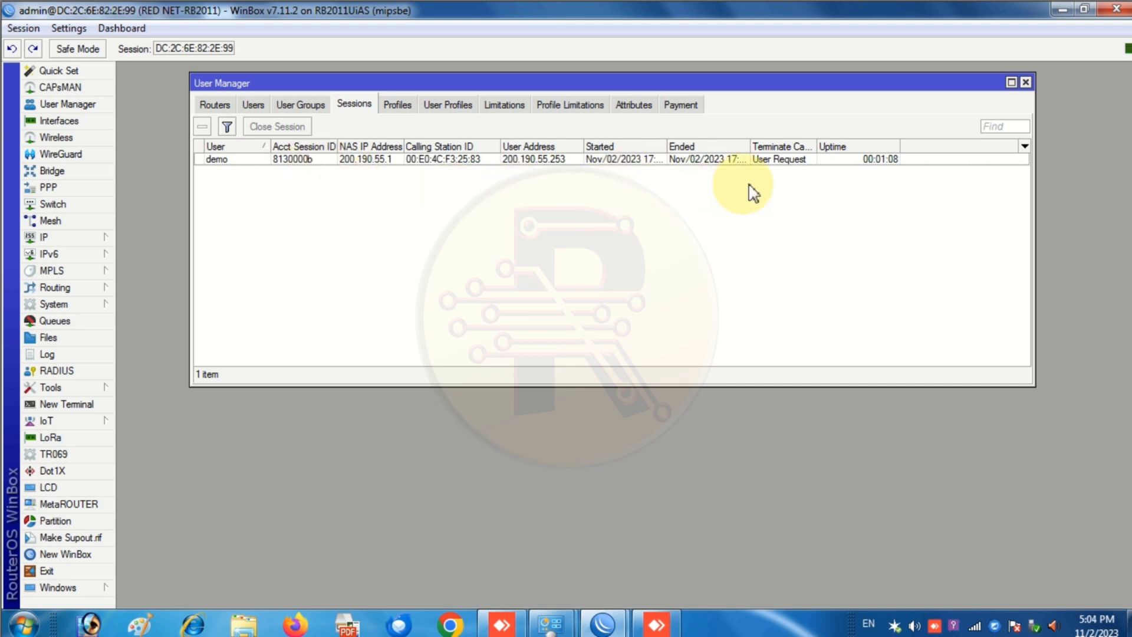
pyautogui.click(255, 105)
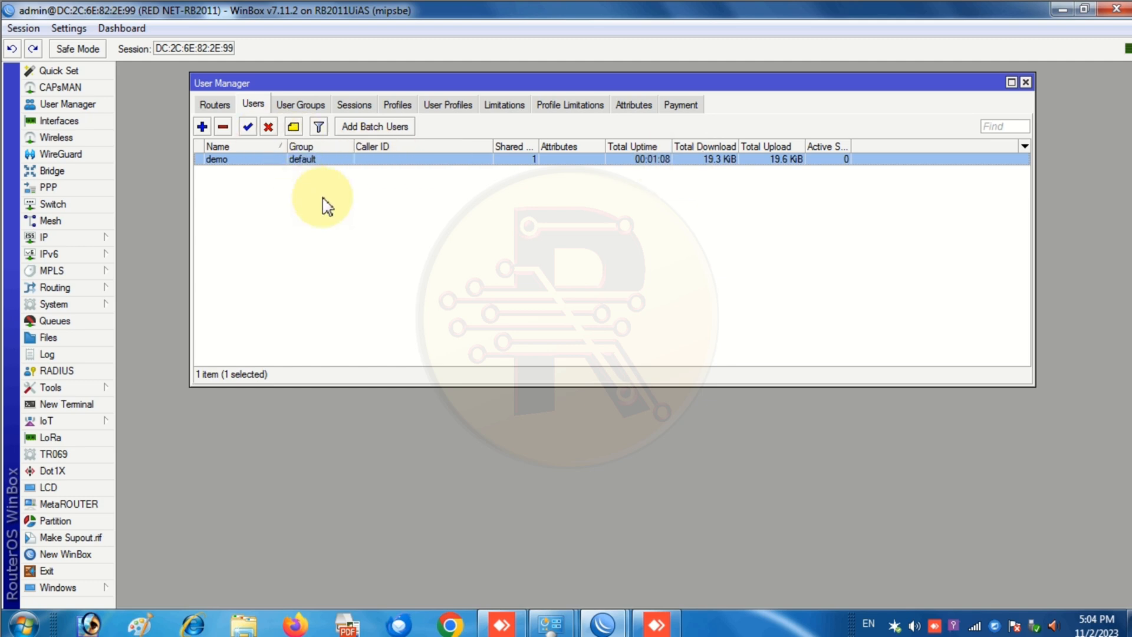
# - Add a new User Manager user named red with a password
pyautogui.click(202, 126)
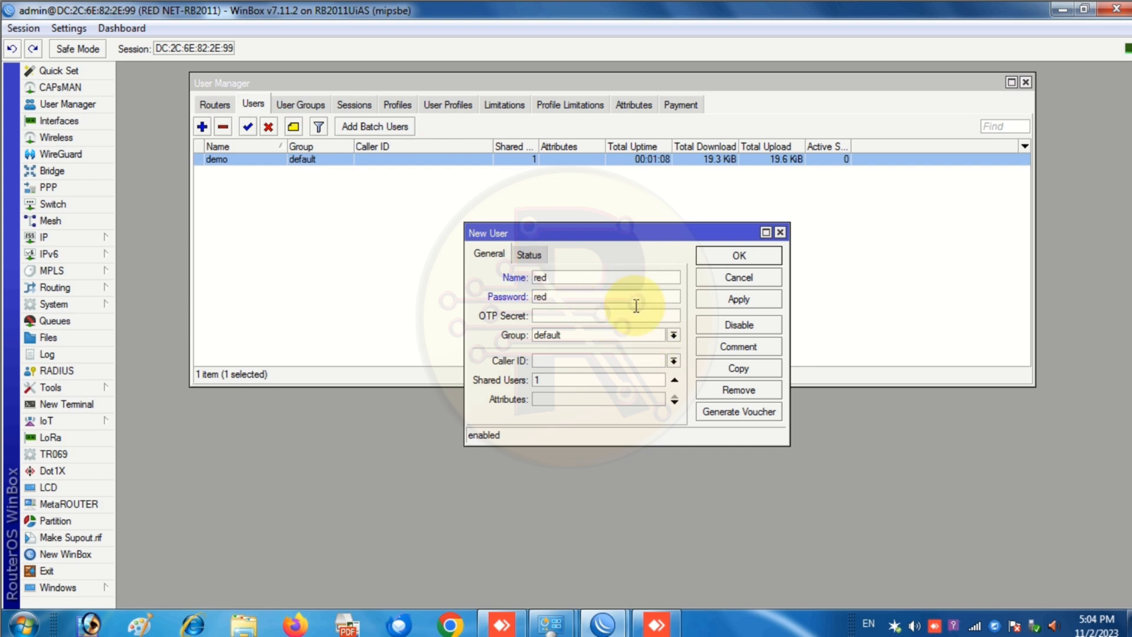
pyautogui.click(736, 301)
pyautogui.click(729, 256)
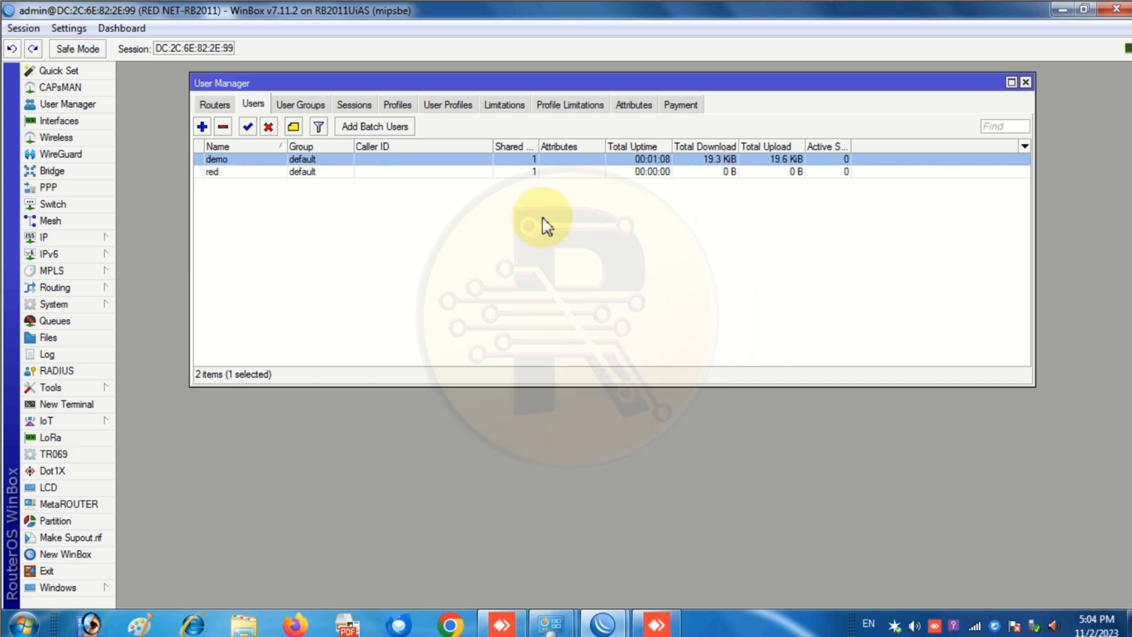
# - Assign user red the 7 Days_5 Mbps profile and activate it, running until Nov/09/2023 17:04:30
pyautogui.click(451, 109)
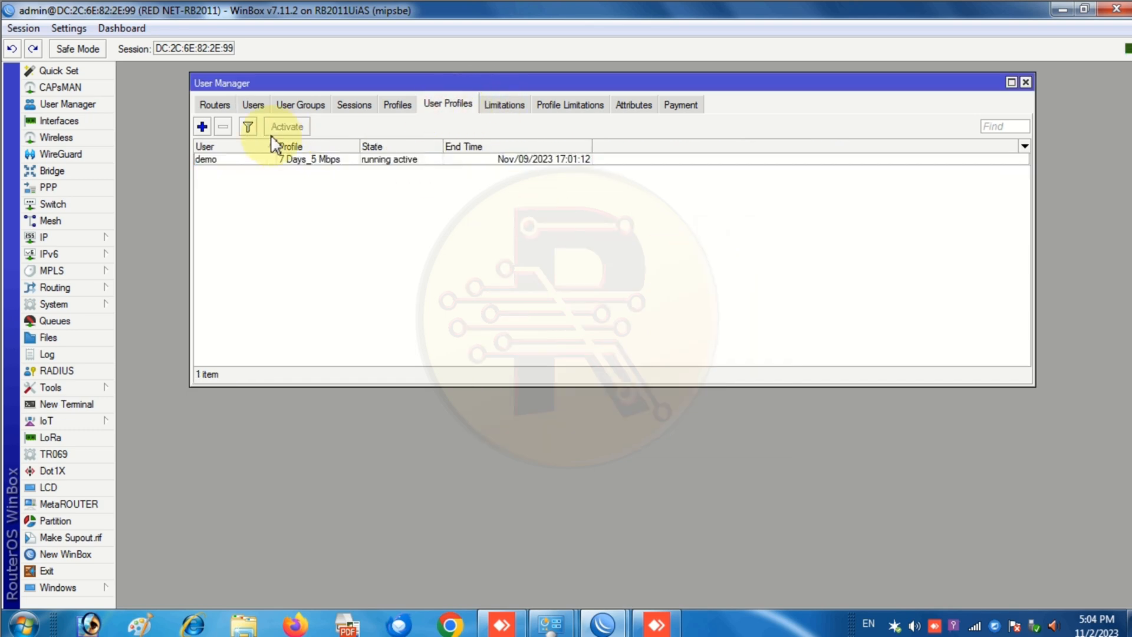
pyautogui.click(201, 126)
pyautogui.click(665, 284)
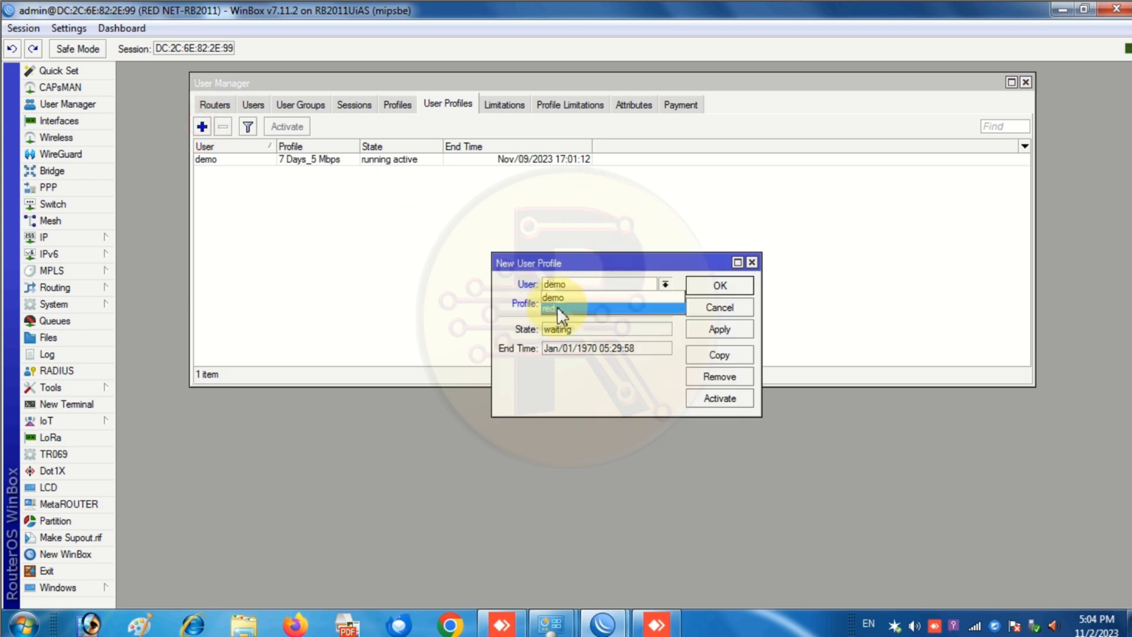
pyautogui.click(557, 306)
pyautogui.click(618, 303)
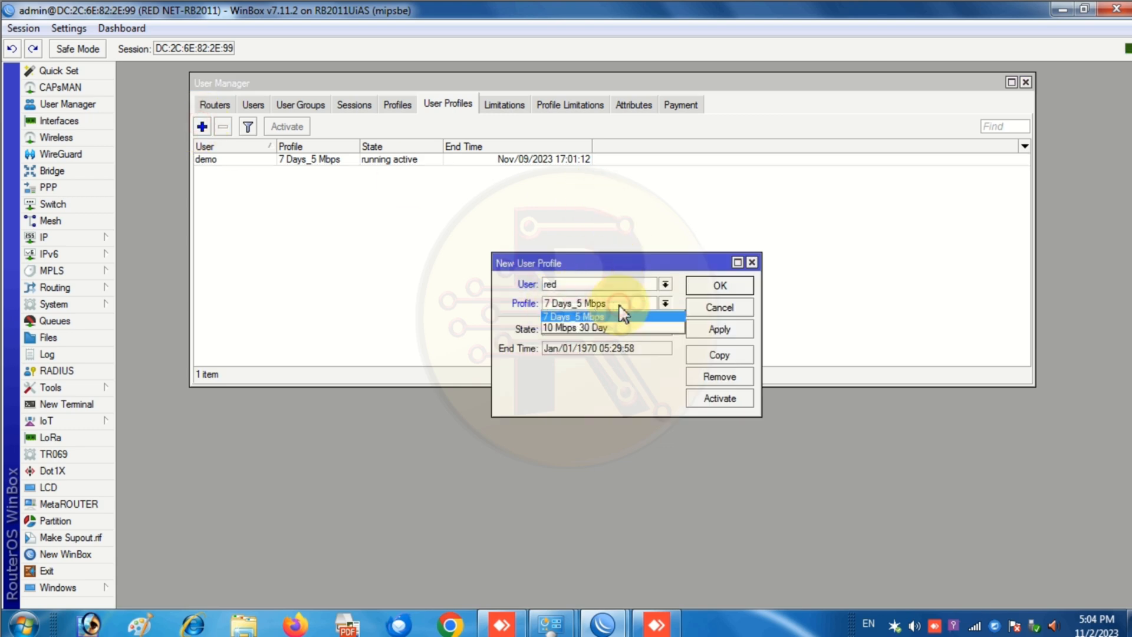
pyautogui.click(593, 319)
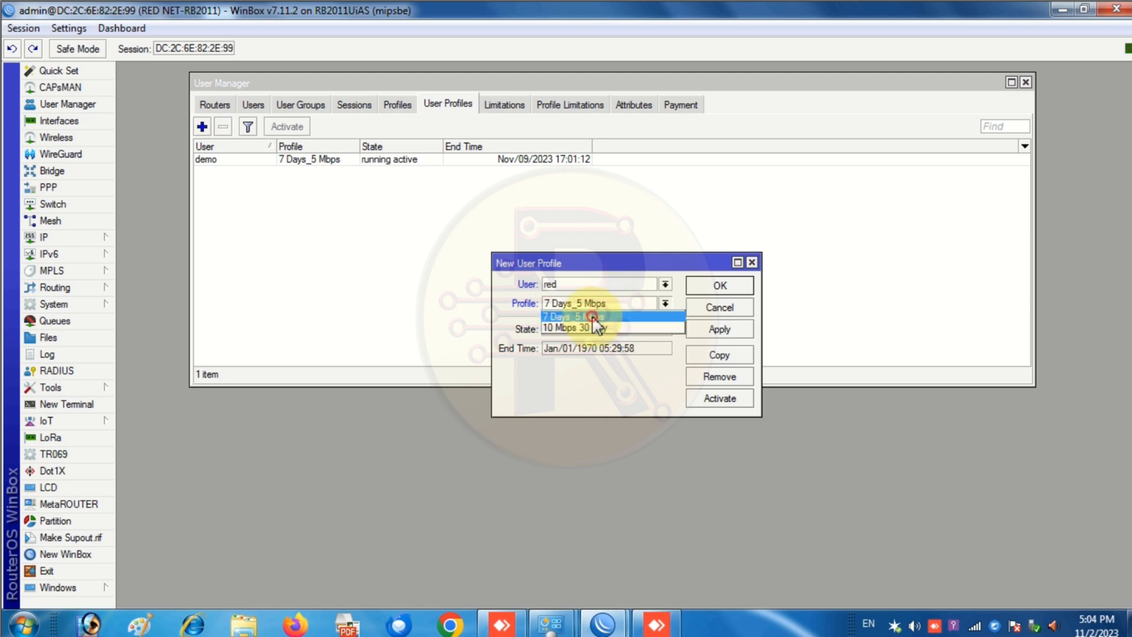
pyautogui.click(716, 332)
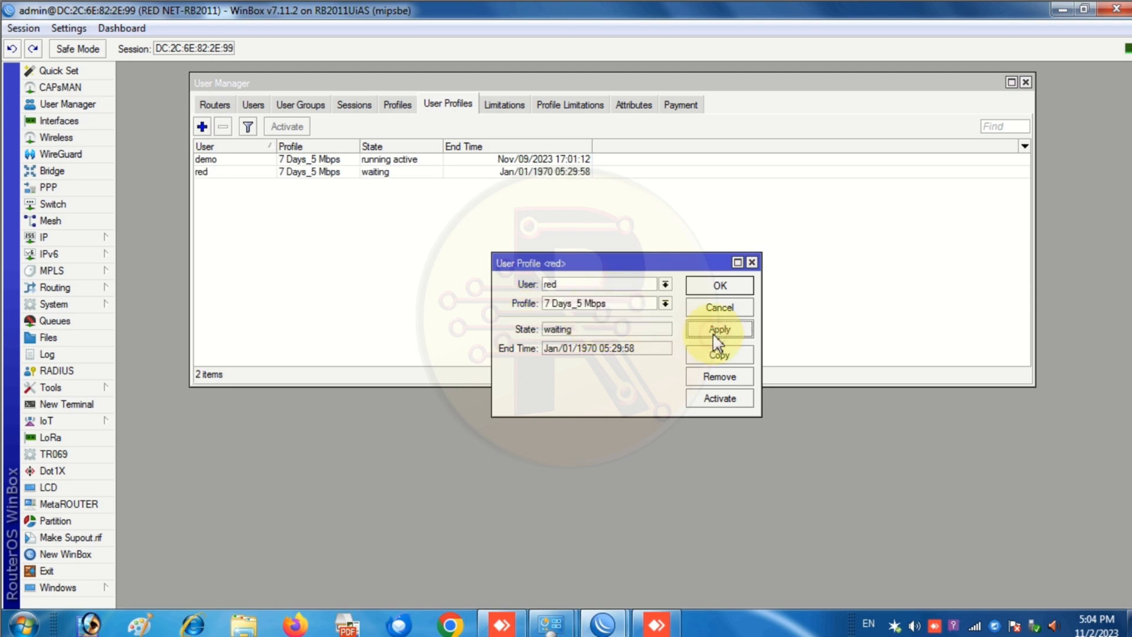
pyautogui.click(721, 399)
pyautogui.click(718, 287)
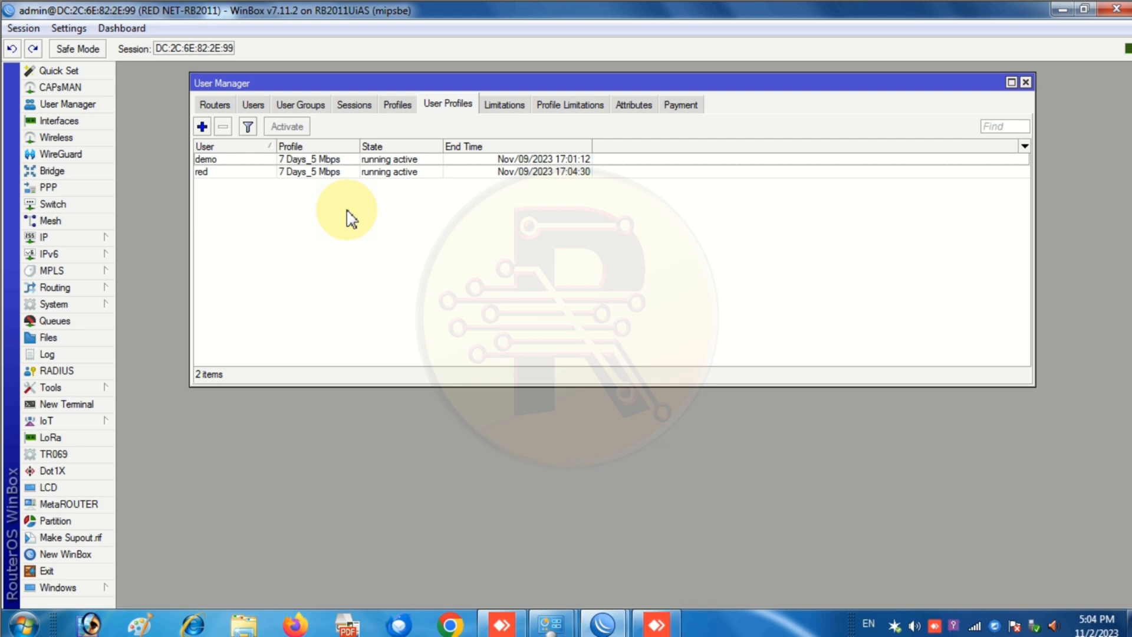
# - Browse the Limitations, Routers and Users lists, ending on User Groups with default and default-anonymous
pyautogui.click(511, 105)
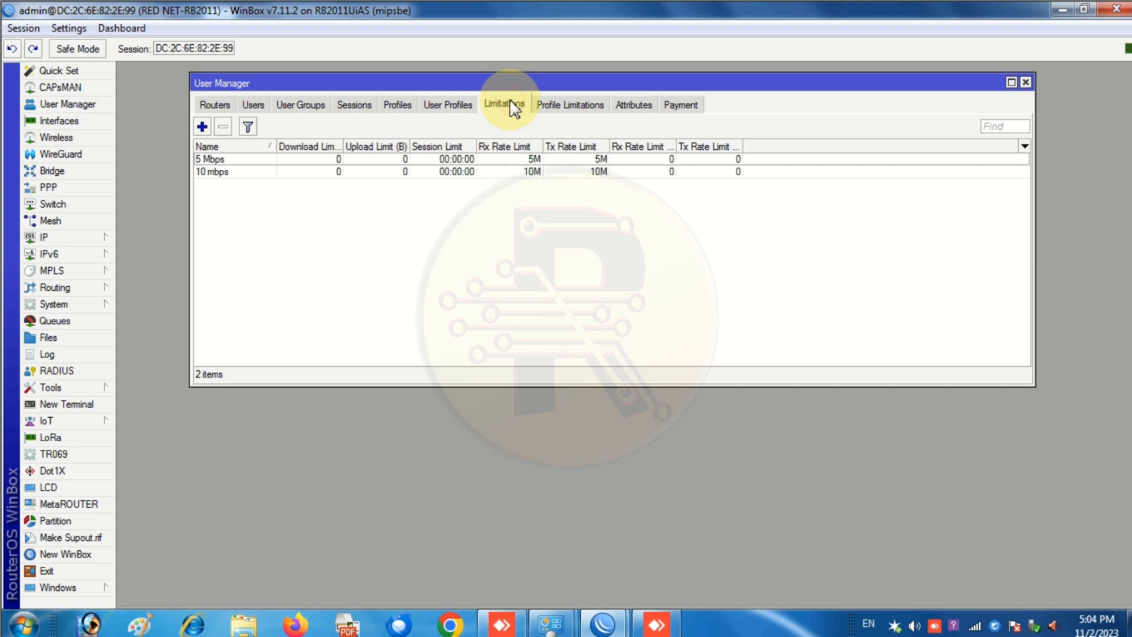
pyautogui.click(214, 105)
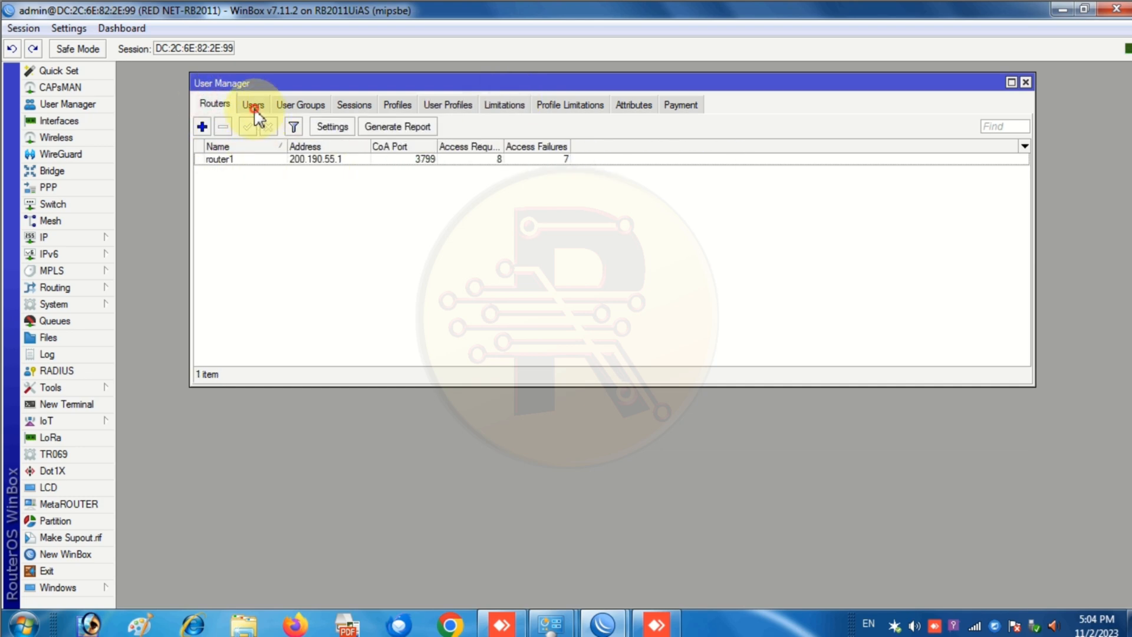
pyautogui.click(254, 107)
pyautogui.click(315, 107)
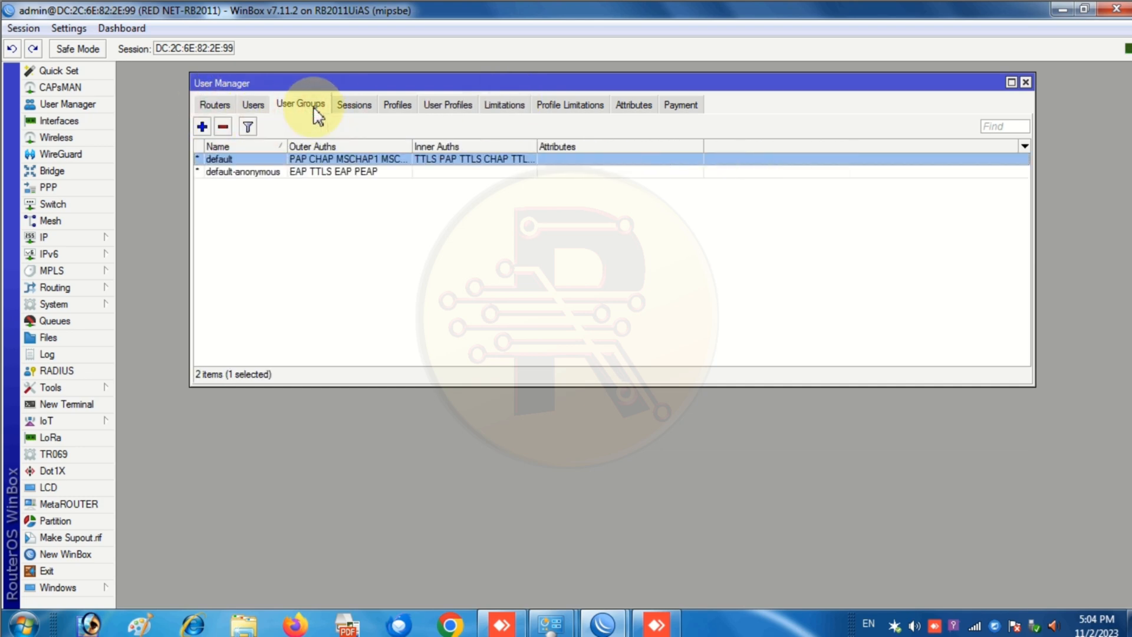